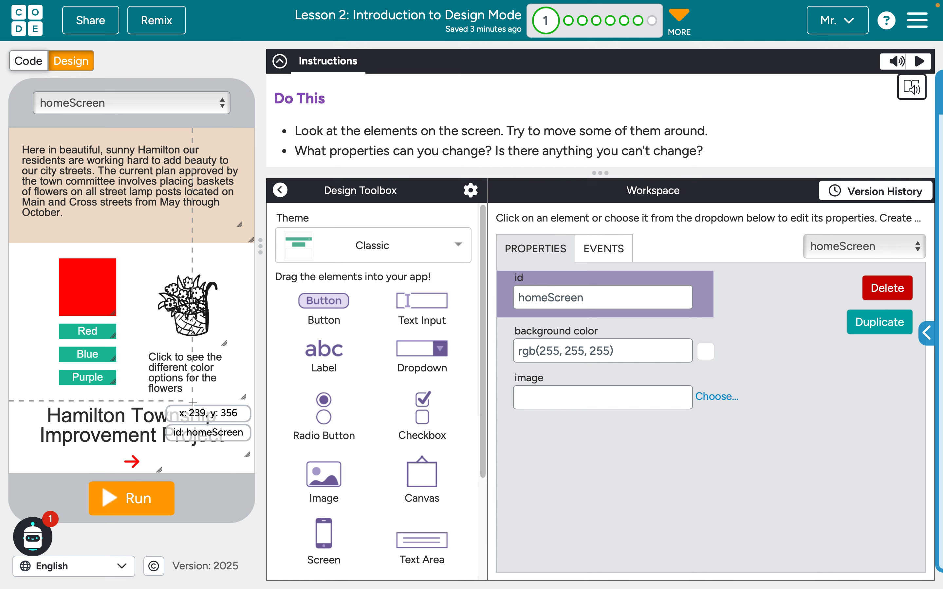
Move the flower basket image to x 165, y 165 and resize it to 125 by 120 px
{"action": "key", "text": "XF86AudioMute"}
{"action": "left_click", "coordinate": [193, 316]}
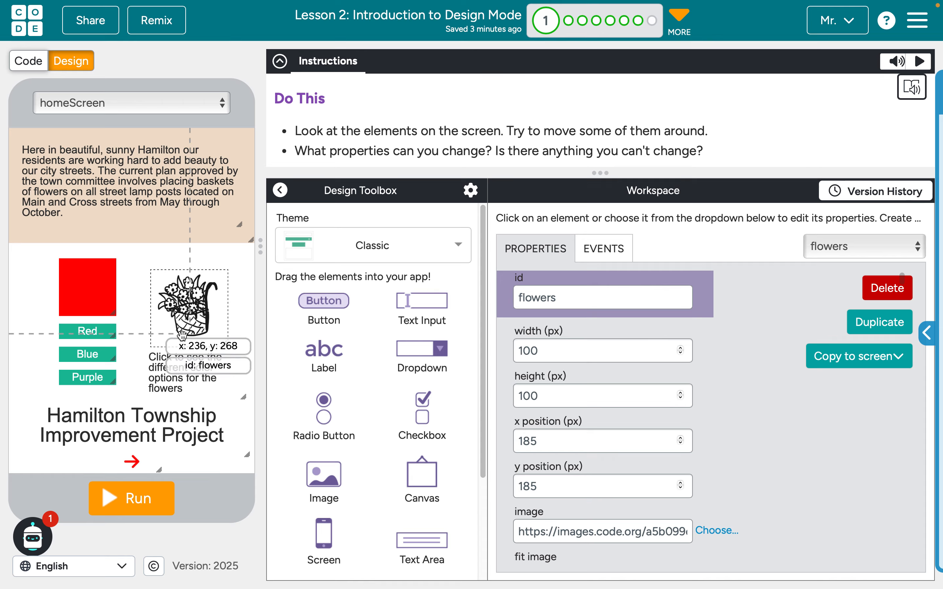
{"action": "mouse_move", "coordinate": [193, 303]}
{"action": "left_mouse_down"}
{"action": "mouse_move", "coordinate": [179, 289]}
{"action": "mouse_move", "coordinate": [201, 284]}
{"action": "mouse_move", "coordinate": [180, 290]}
{"action": "left_mouse_up"}
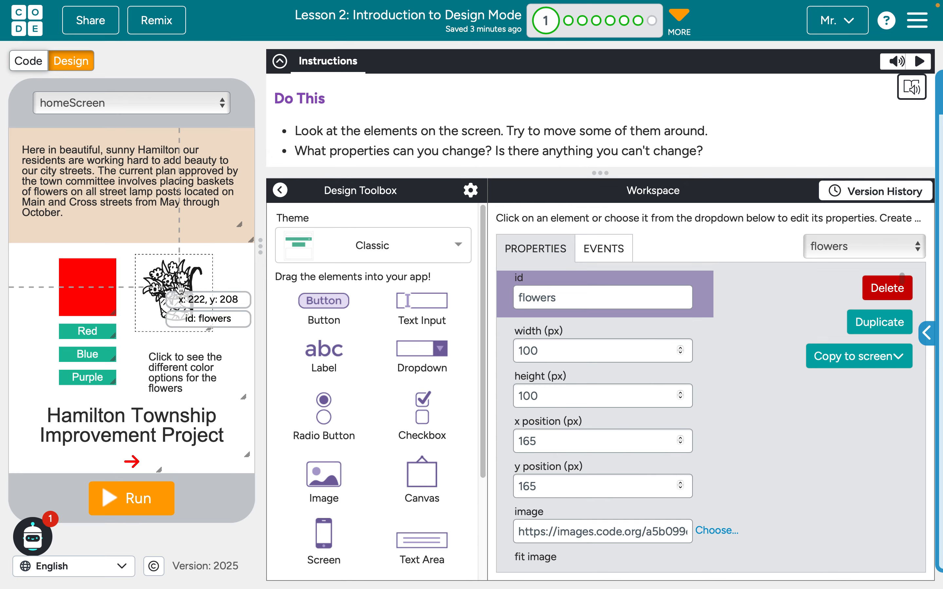
{"action": "left_click_drag", "start_coordinate": [209, 331], "coordinate": [239, 354]}
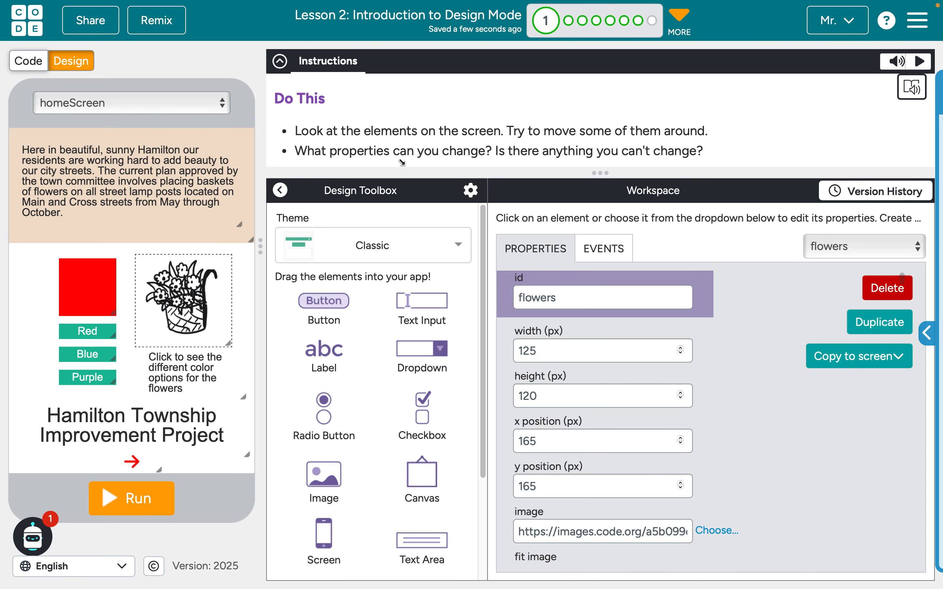
Rename the flower basket image's id as flowersImage
{"action": "double_click", "coordinate": [537, 299]}
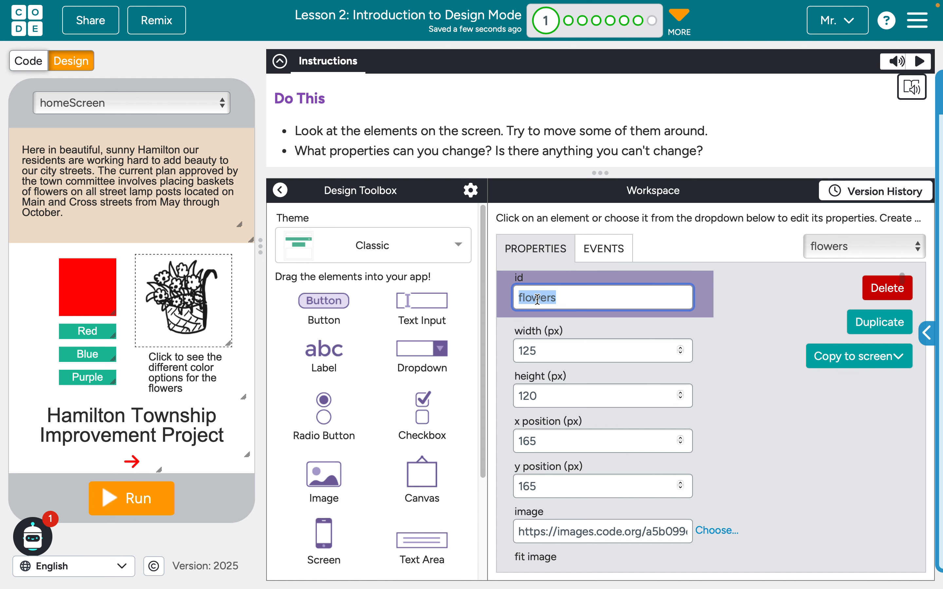
{"action": "left_click", "coordinate": [566, 300]}
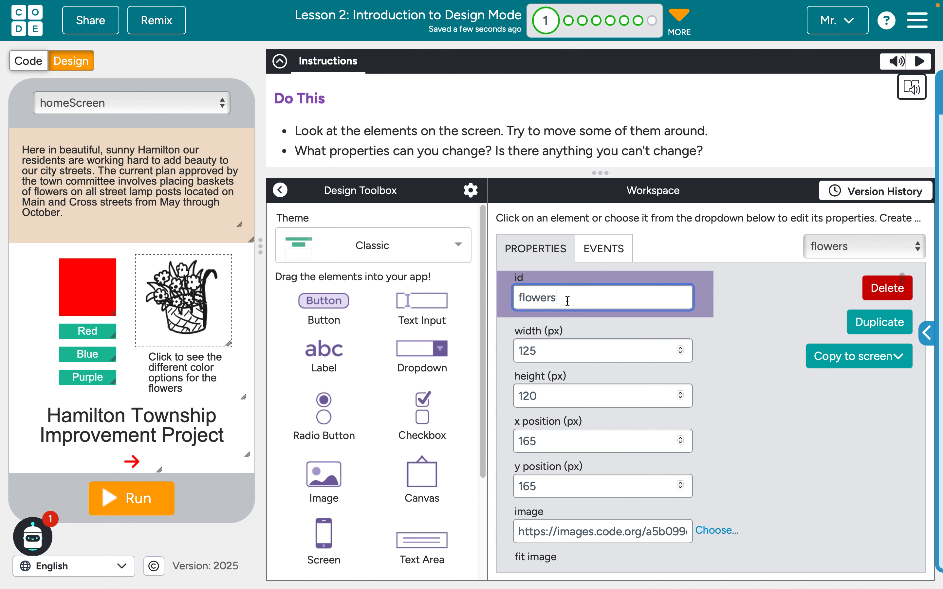
{"action": "type", "text": "Image"}
Review the flower image's remaining properties, and the red arrow button's text, size, icon and border properties
{"action": "scroll", "coordinate": [525, 376], "scroll_direction": "down", "scroll_amount": 1}
{"action": "scroll", "coordinate": [525, 376], "scroll_direction": "down", "scroll_amount": 3}
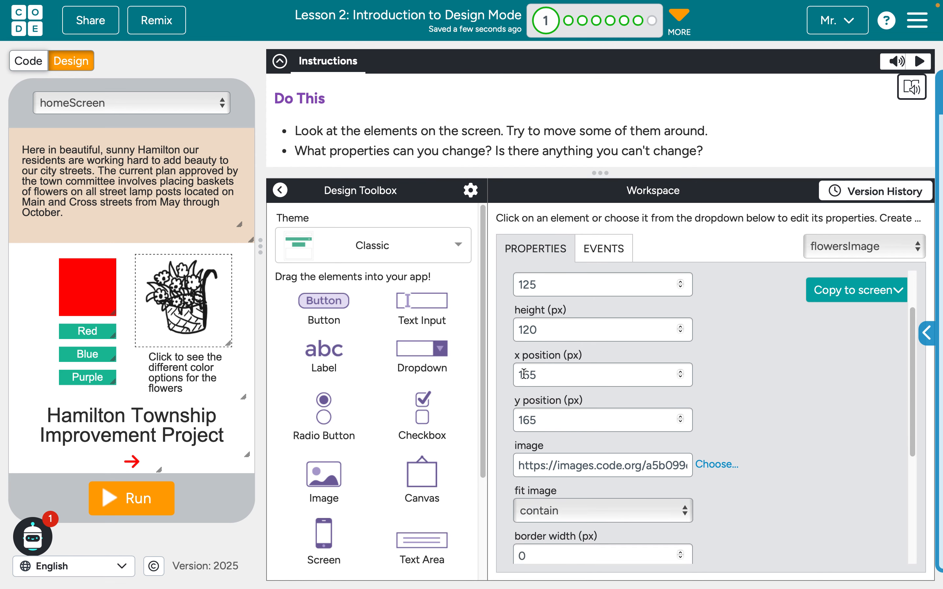
{"action": "scroll", "coordinate": [524, 373], "scroll_direction": "down", "scroll_amount": 1}
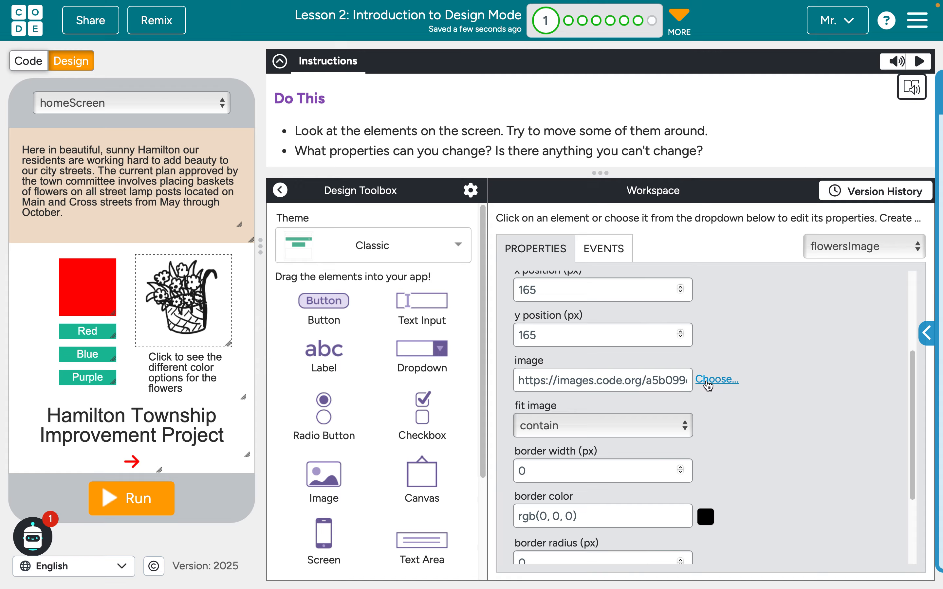
{"action": "scroll", "coordinate": [575, 371], "scroll_direction": "down", "scroll_amount": 3}
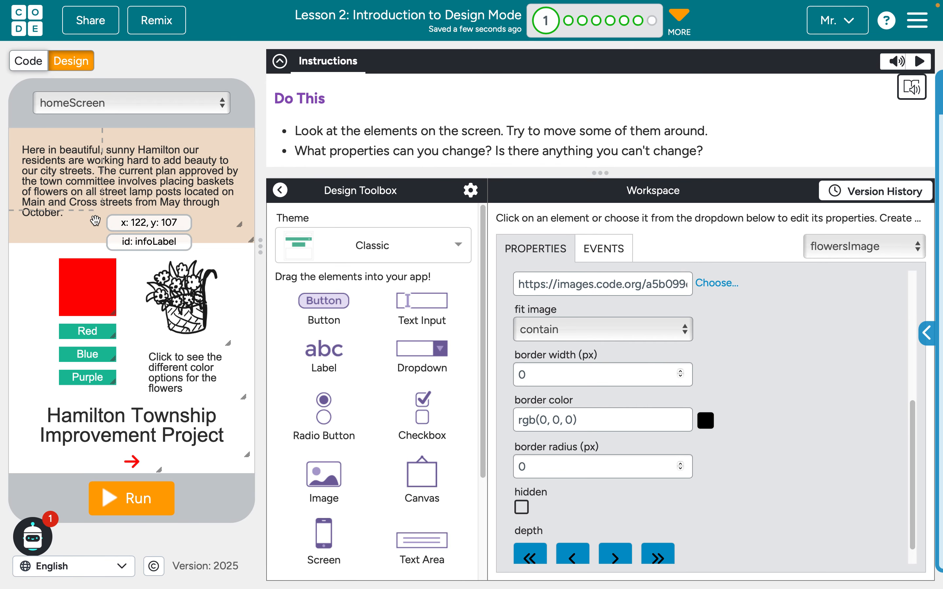
{"action": "left_click", "coordinate": [133, 462]}
{"action": "scroll", "coordinate": [584, 350], "scroll_direction": "up", "scroll_amount": 5}
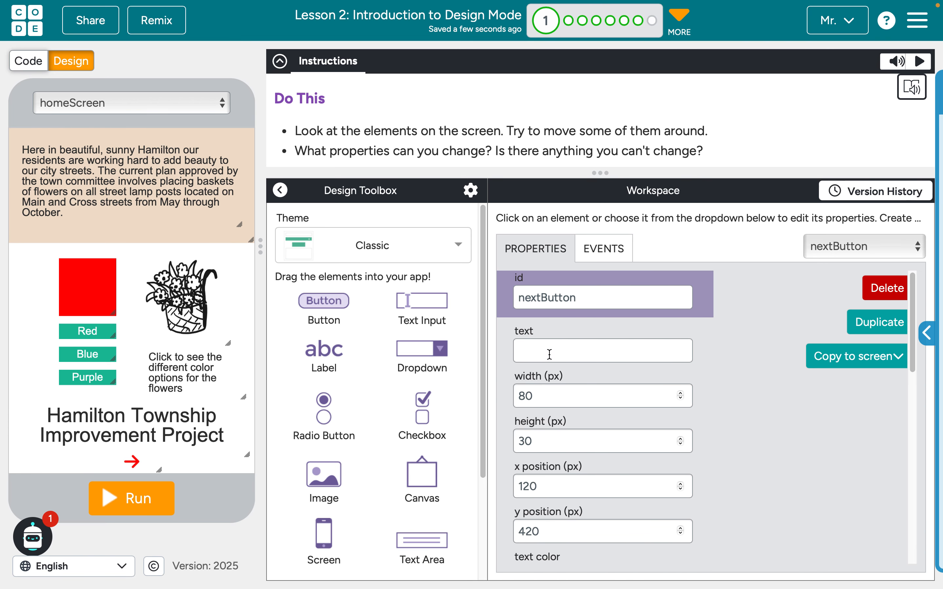
{"action": "scroll", "coordinate": [550, 354], "scroll_direction": "down", "scroll_amount": 15}
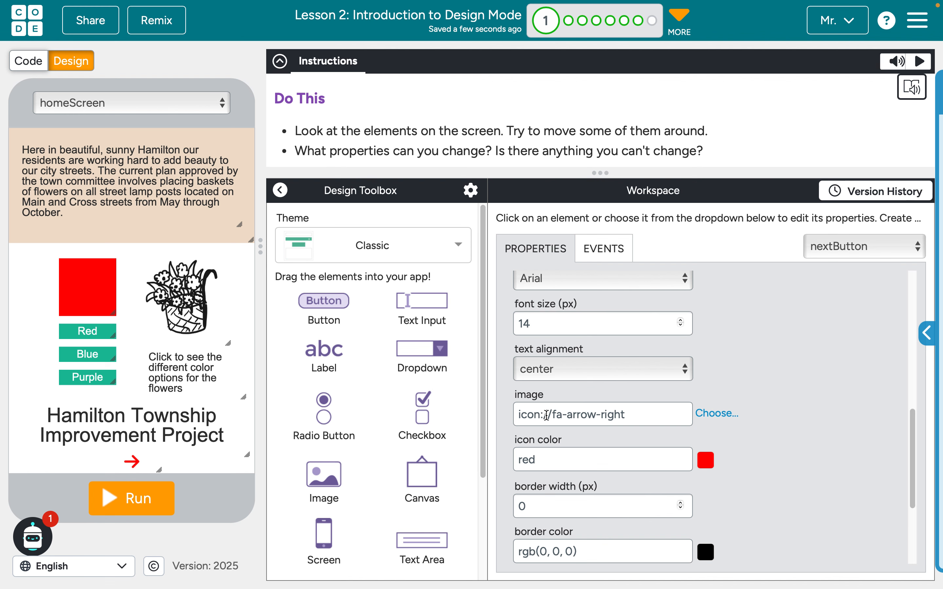
{"action": "left_click_drag", "start_coordinate": [133, 462], "coordinate": [134, 462]}
{"action": "scroll", "coordinate": [587, 395], "scroll_direction": "down", "scroll_amount": 4}
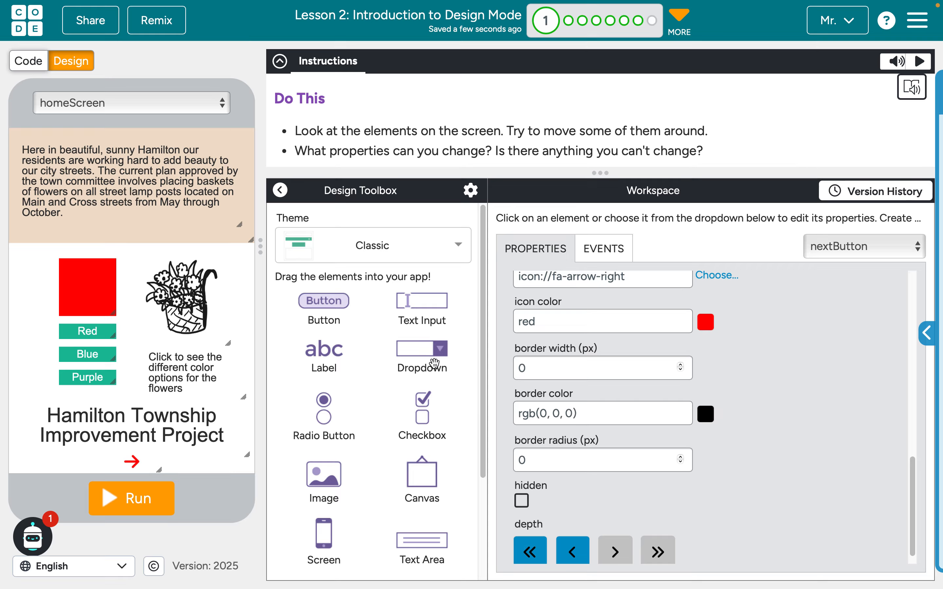
{"action": "left_click_drag", "start_coordinate": [149, 444], "coordinate": [148, 443]}
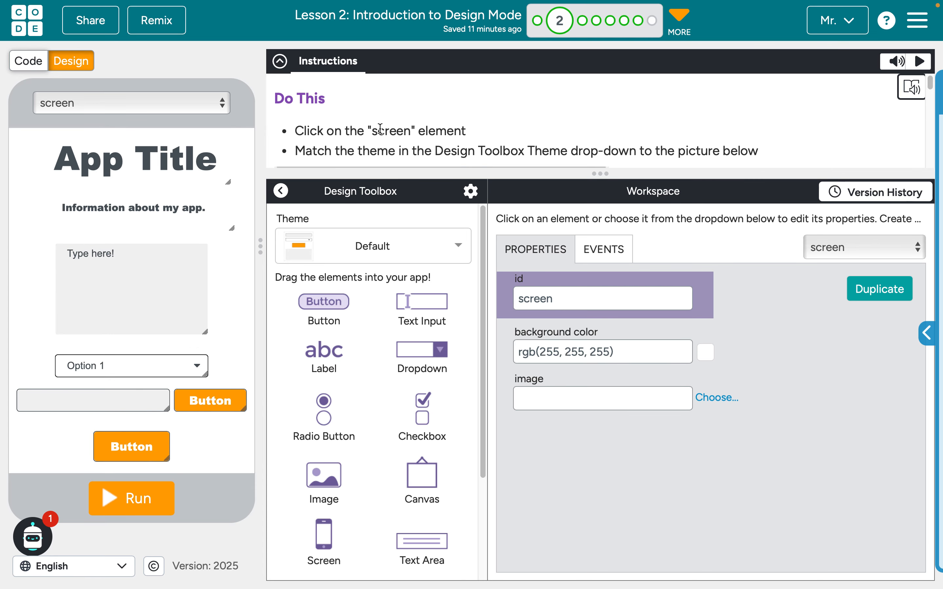
Set the app's theme to Area 51 to match the target picture in level 2's instructions
{"action": "left_click_drag", "start_coordinate": [595, 168], "coordinate": [596, 356]}
{"action": "scroll", "coordinate": [548, 315], "scroll_direction": "down", "scroll_amount": 4}
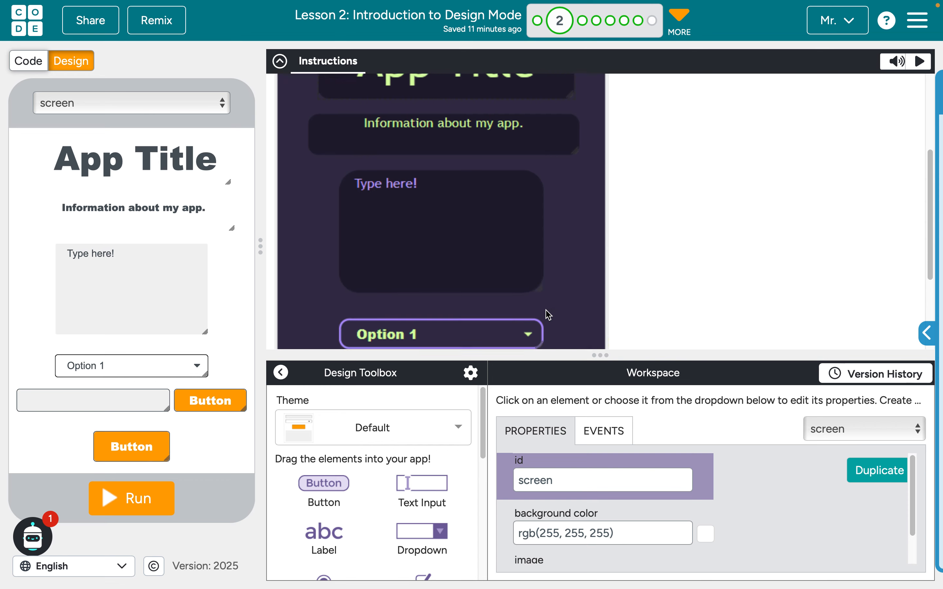
{"action": "scroll", "coordinate": [549, 315], "scroll_direction": "down", "scroll_amount": 4}
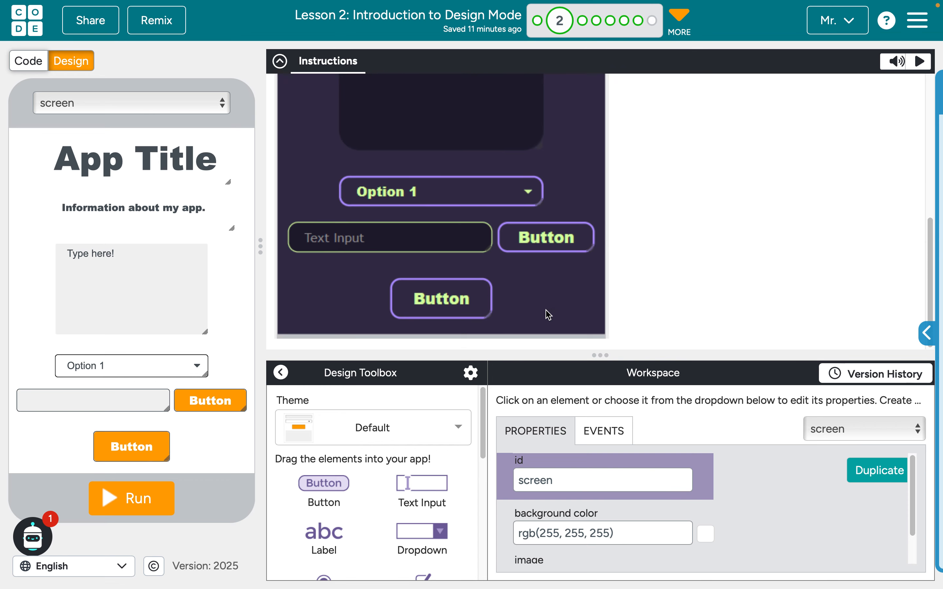
{"action": "scroll", "coordinate": [548, 315], "scroll_direction": "up", "scroll_amount": 8}
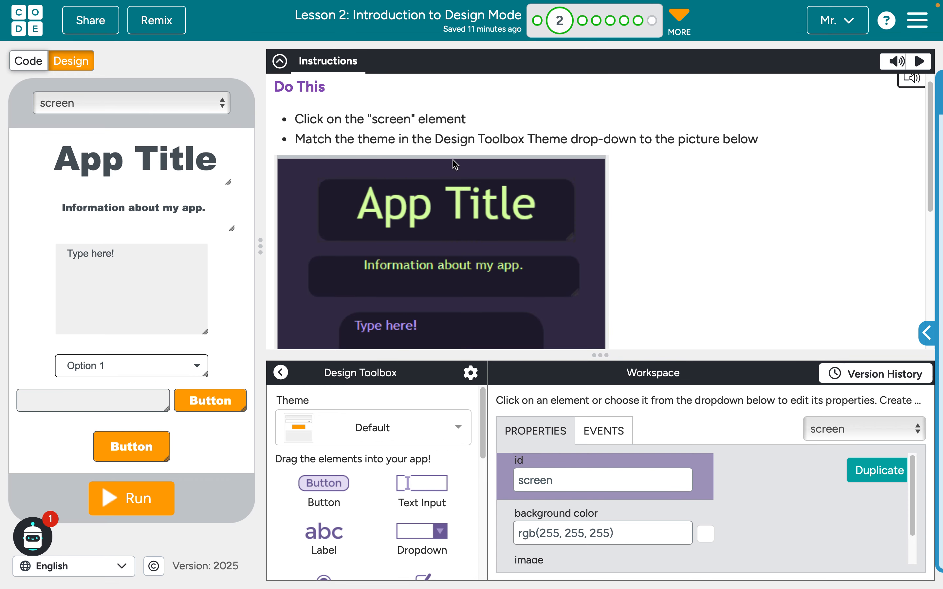
{"action": "left_click", "coordinate": [343, 438]}
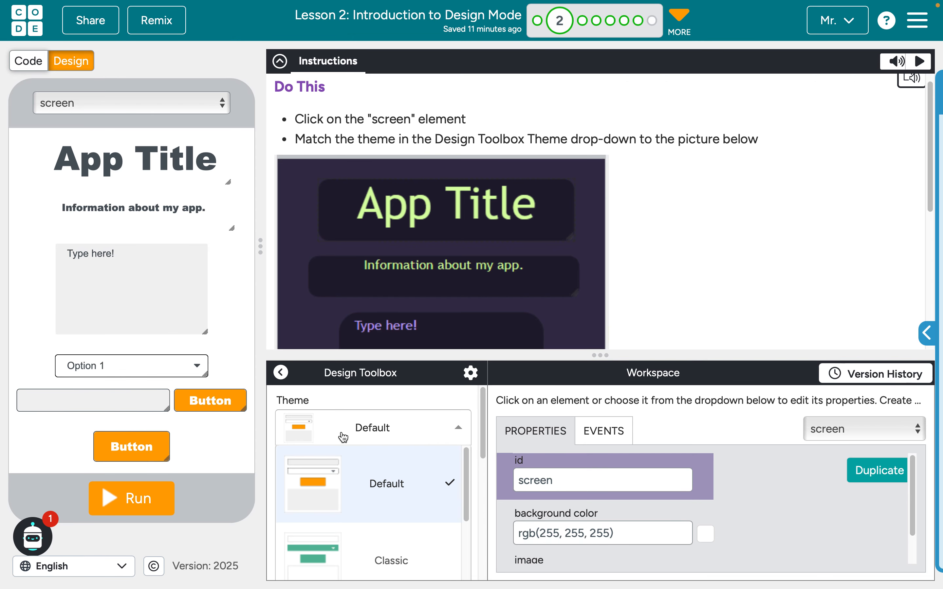
{"action": "left_click_drag", "start_coordinate": [591, 355], "coordinate": [592, 244]}
{"action": "scroll", "coordinate": [346, 460], "scroll_direction": "down", "scroll_amount": 5}
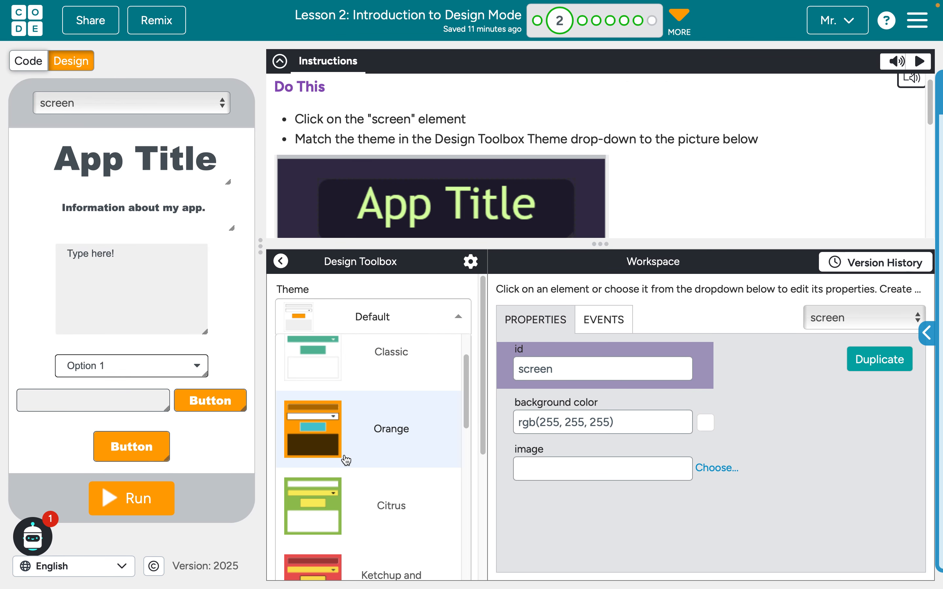
{"action": "scroll", "coordinate": [346, 460], "scroll_direction": "down", "scroll_amount": 5}
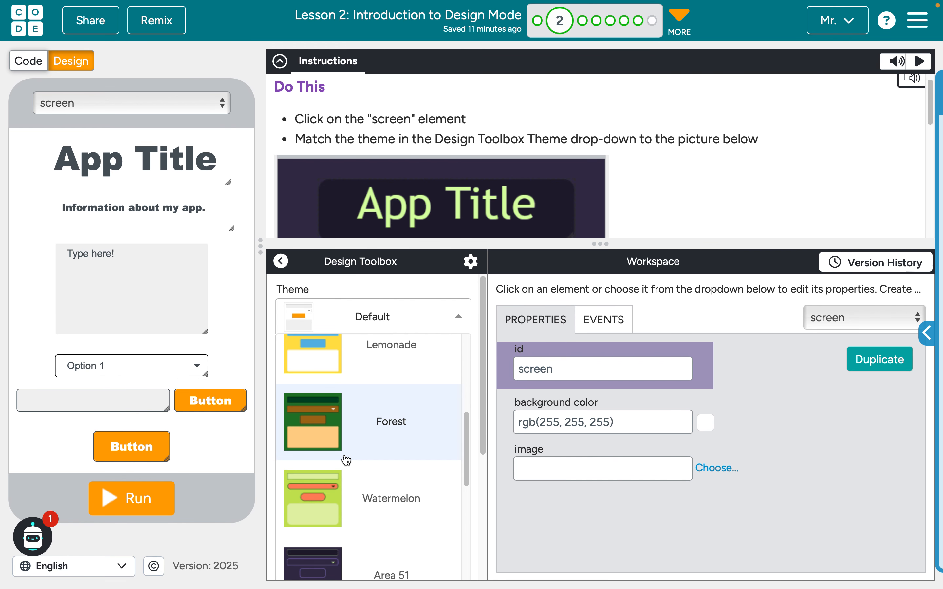
{"action": "left_click", "coordinate": [382, 465]}
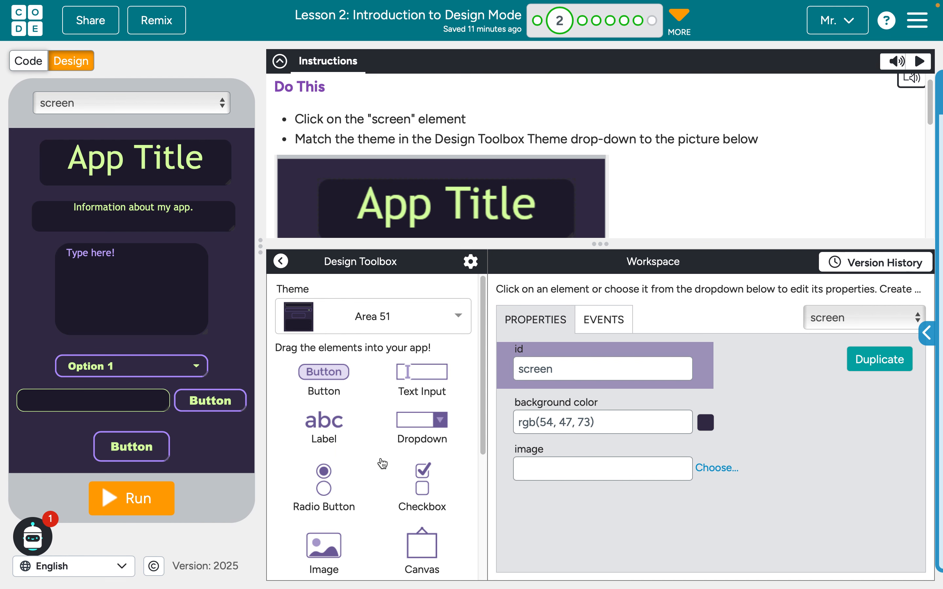
{"action": "left_click_drag", "start_coordinate": [592, 244], "coordinate": [587, 391]}
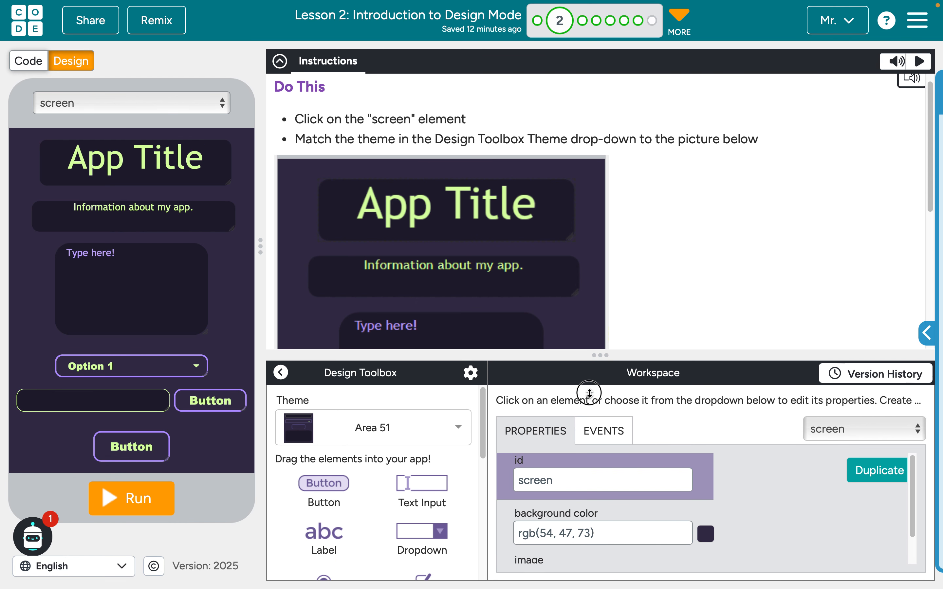
{"action": "scroll", "coordinate": [530, 255], "scroll_direction": "down", "scroll_amount": 6}
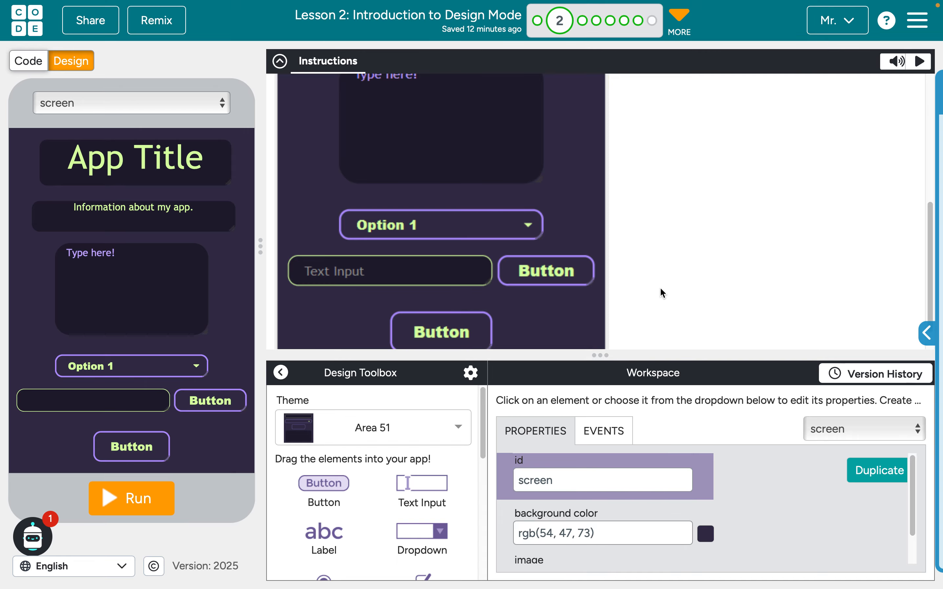
{"action": "scroll", "coordinate": [660, 287], "scroll_direction": "up", "scroll_amount": 5}
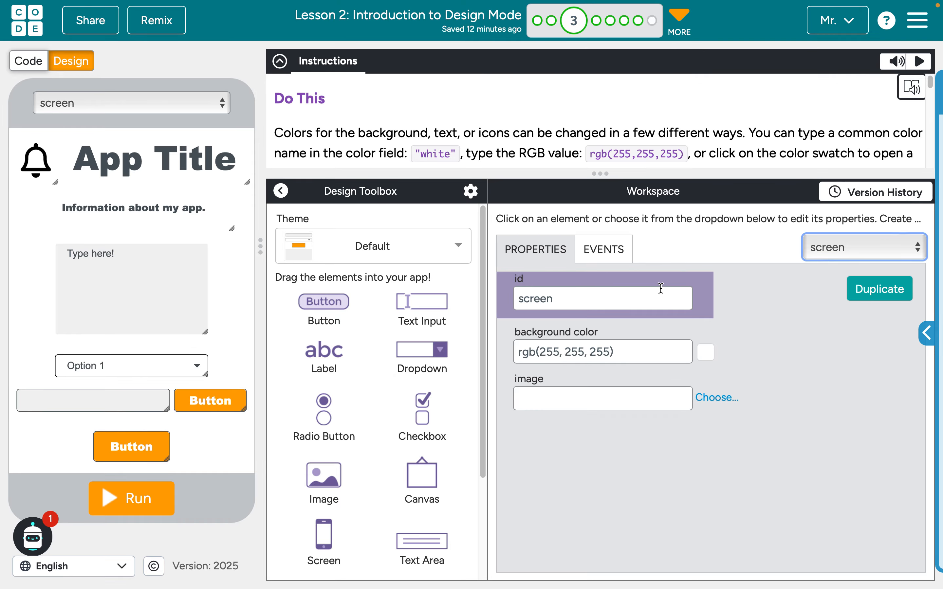
Examine the level 3 instructions and the colors of each element in their target picture
{"action": "left_click_drag", "start_coordinate": [602, 174], "coordinate": [637, 391]}
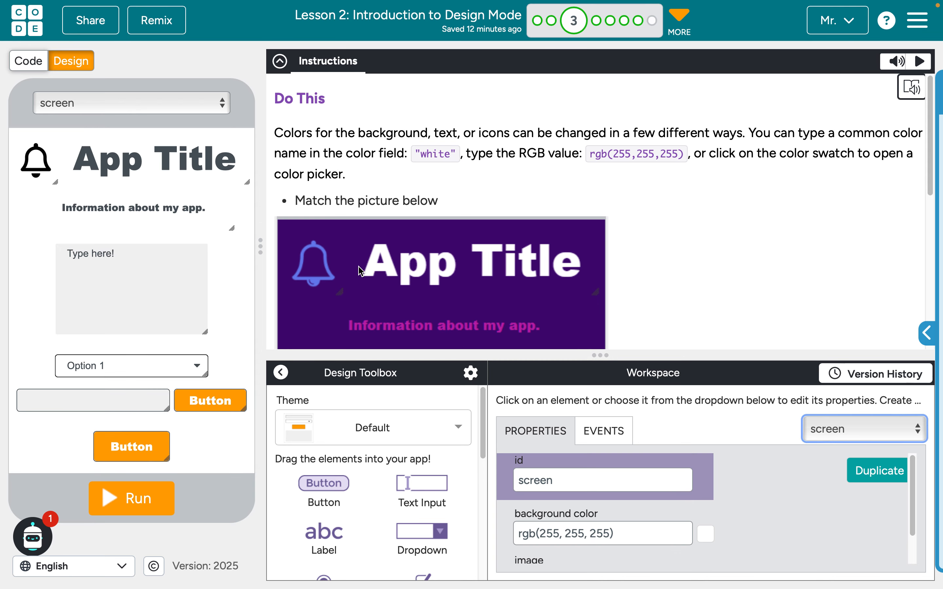
{"action": "scroll", "coordinate": [359, 266], "scroll_direction": "down", "scroll_amount": 5}
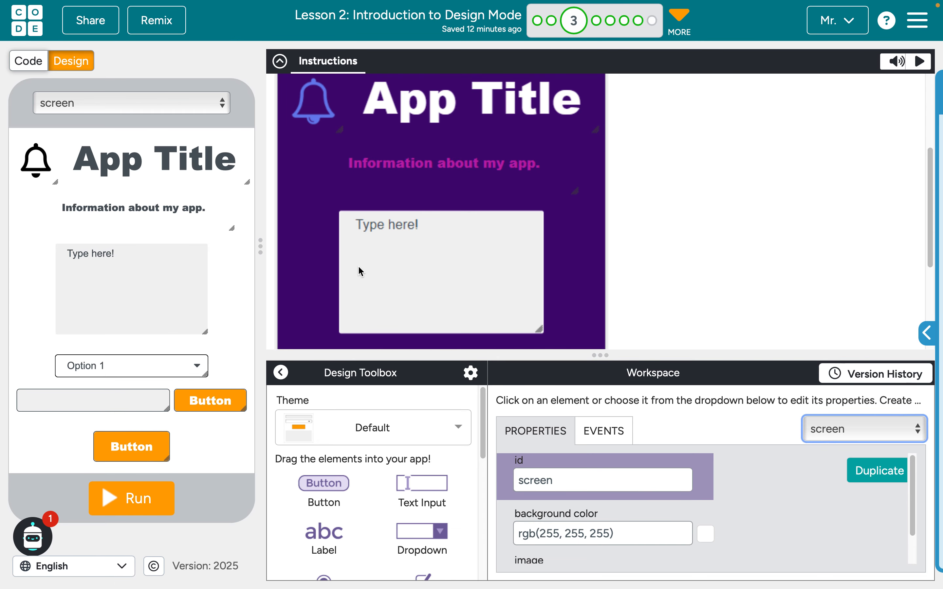
{"action": "scroll", "coordinate": [359, 268], "scroll_direction": "down", "scroll_amount": 4}
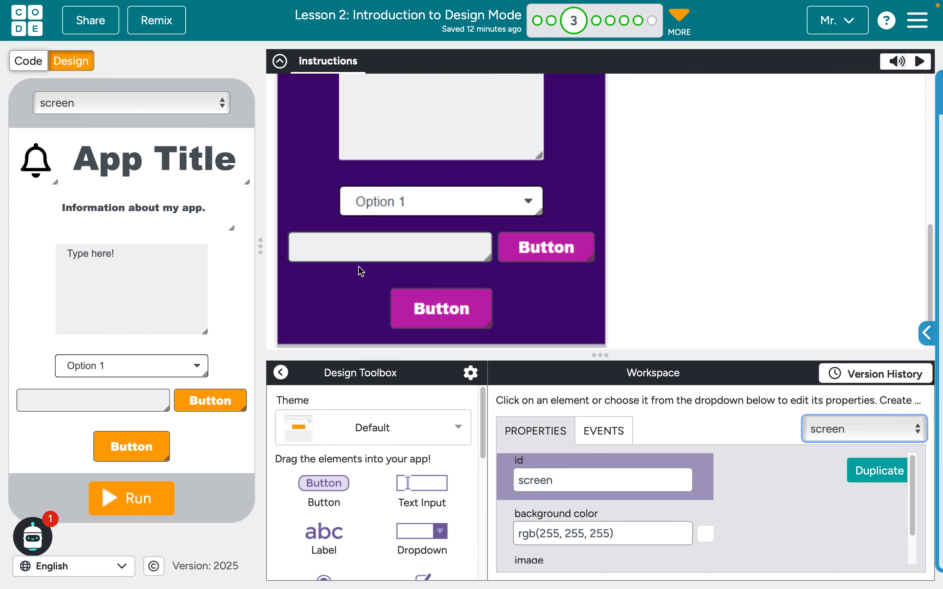
{"action": "scroll", "coordinate": [361, 269], "scroll_direction": "up", "scroll_amount": 9}
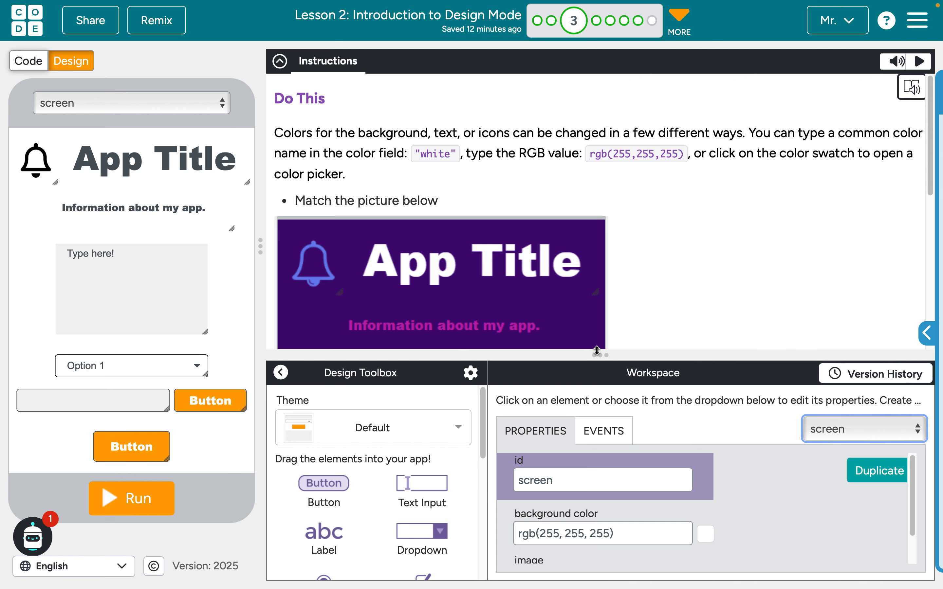
{"action": "left_click_drag", "start_coordinate": [597, 350], "coordinate": [581, 261]}
{"action": "scroll", "coordinate": [486, 205], "scroll_direction": "down", "scroll_amount": 4}
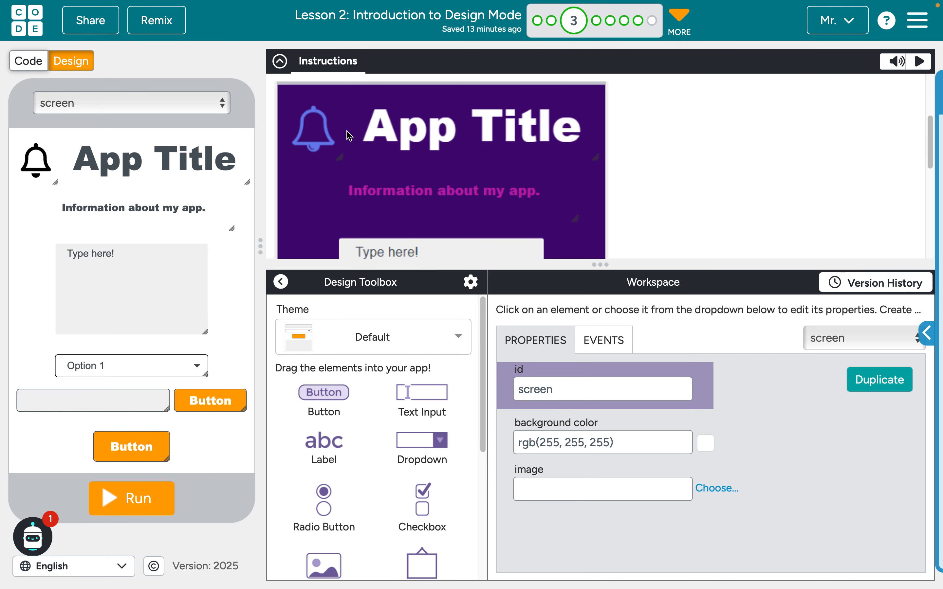
Set the screen's background color to purple by its color name
{"action": "left_click", "coordinate": [592, 432]}
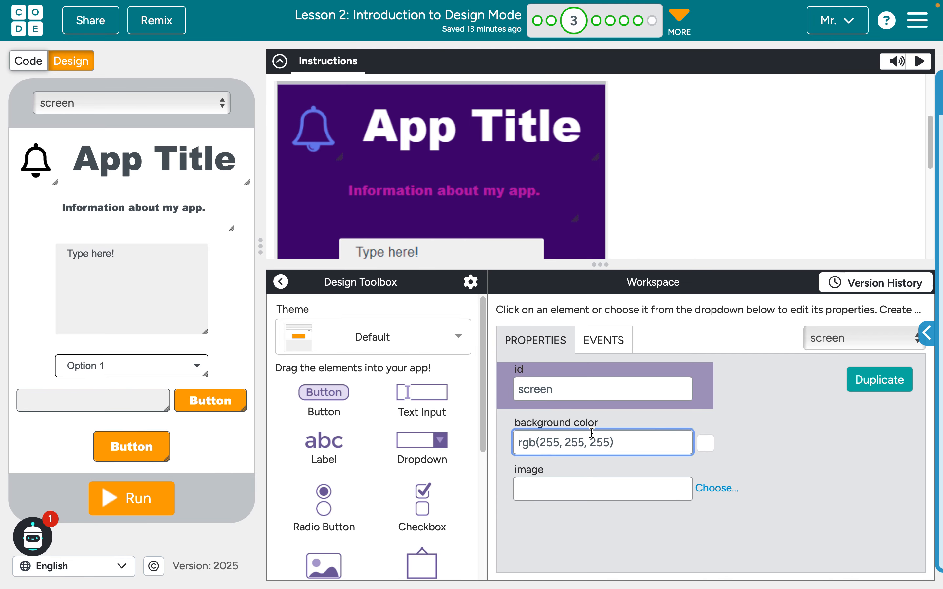
{"action": "key", "text": "ctrl+a"}
{"action": "type", "text": "purpe"}
{"action": "key", "text": "BackSpace"}
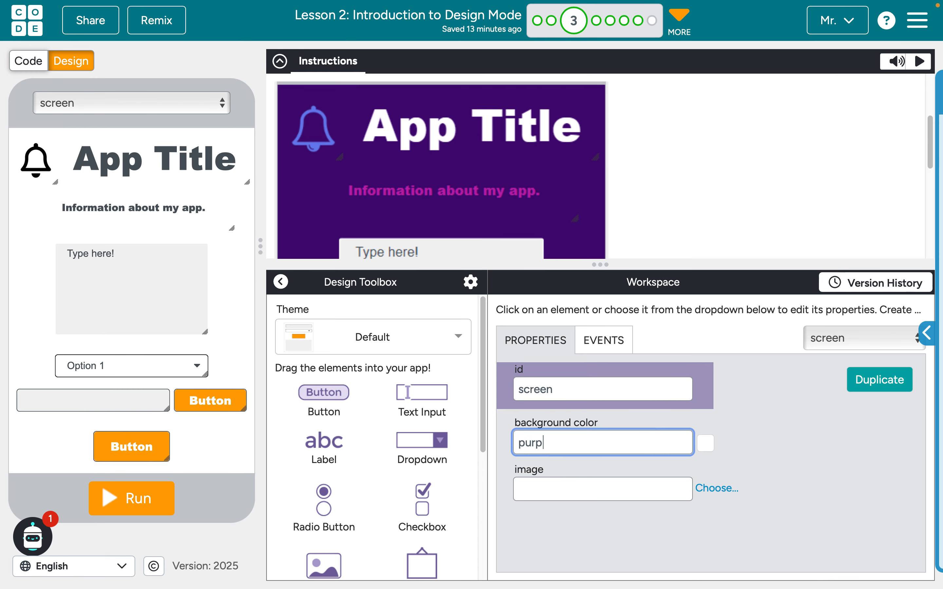
{"action": "type", "text": "le"}
{"action": "left_click", "coordinate": [572, 541]}
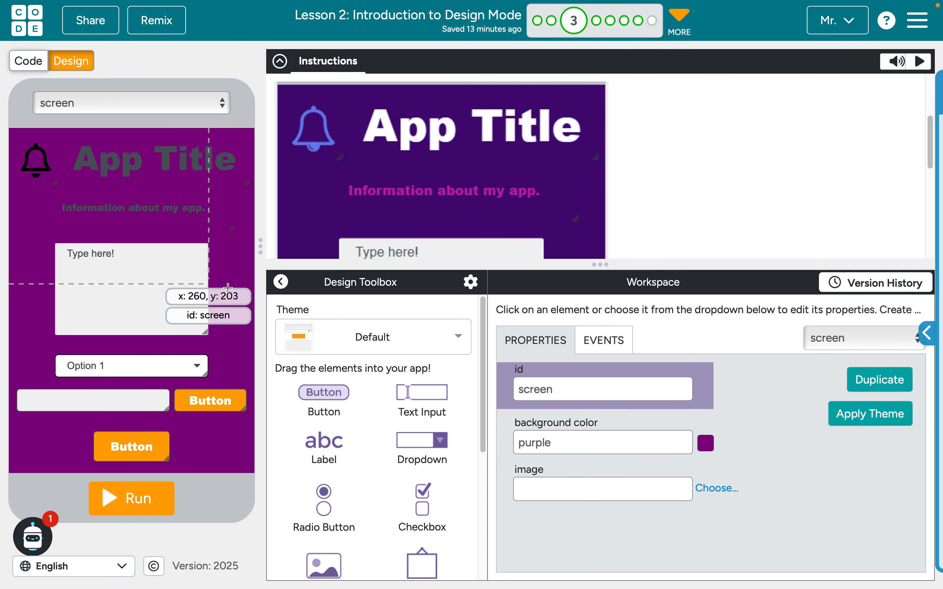
Pick the dark violet #420E65 as the screen's background color to match the target picture
{"action": "left_click", "coordinate": [610, 443]}
{"action": "left_click", "coordinate": [709, 448]}
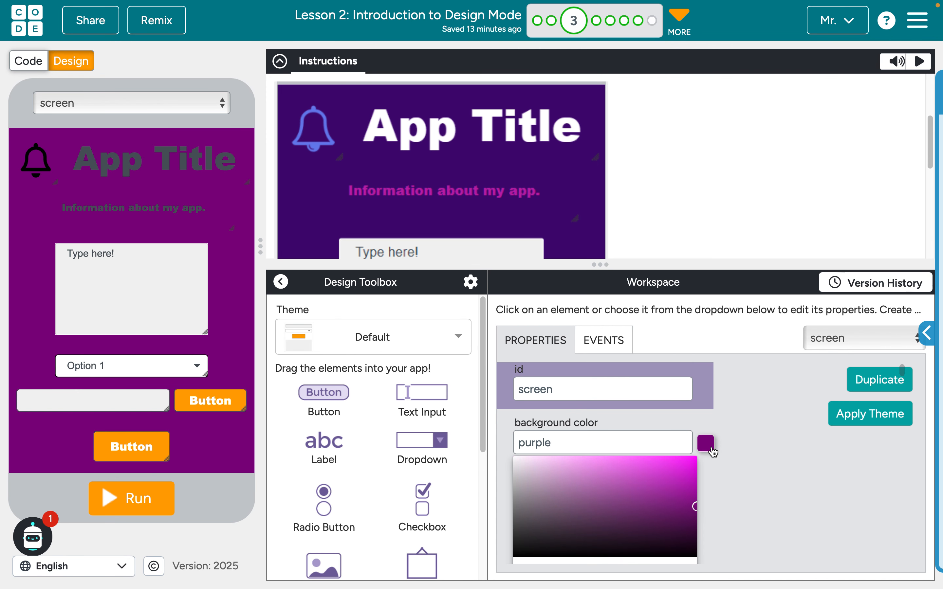
{"action": "left_click", "coordinate": [678, 503]}
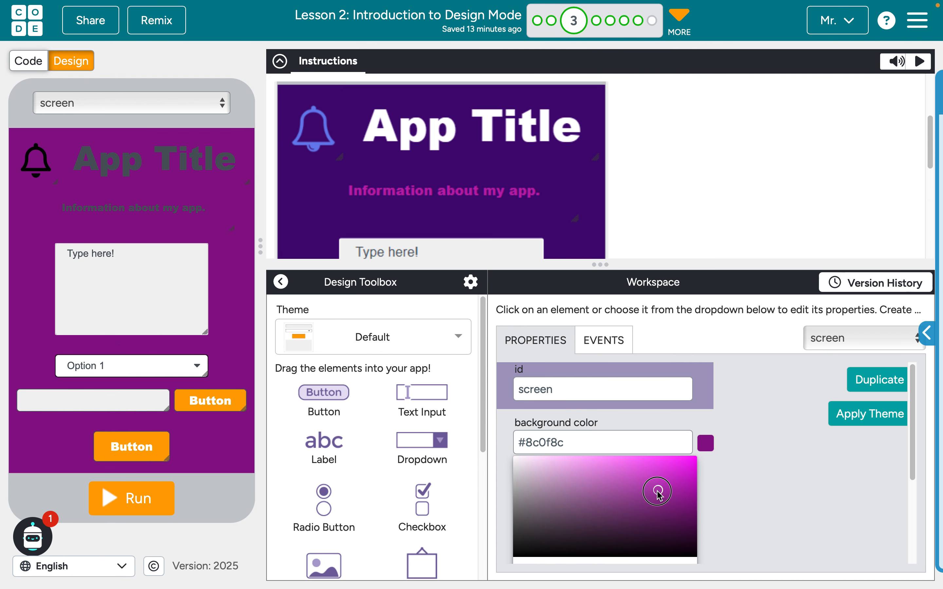
{"action": "left_click_drag", "start_coordinate": [647, 507], "coordinate": [674, 523]}
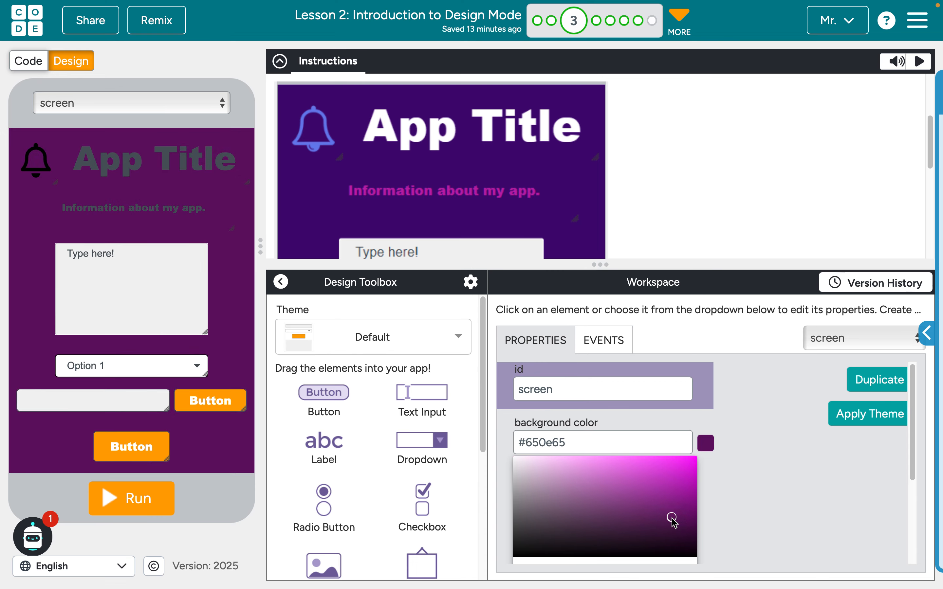
{"action": "scroll", "coordinate": [800, 497], "scroll_direction": "down", "scroll_amount": 2}
{"action": "left_click_drag", "start_coordinate": [660, 495], "coordinate": [654, 496]}
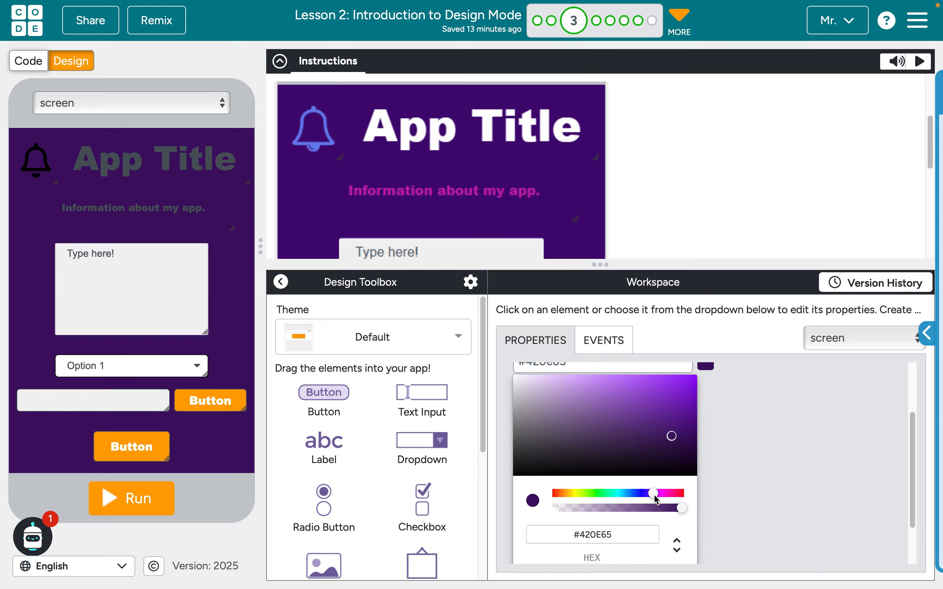
{"action": "left_click", "coordinate": [743, 475]}
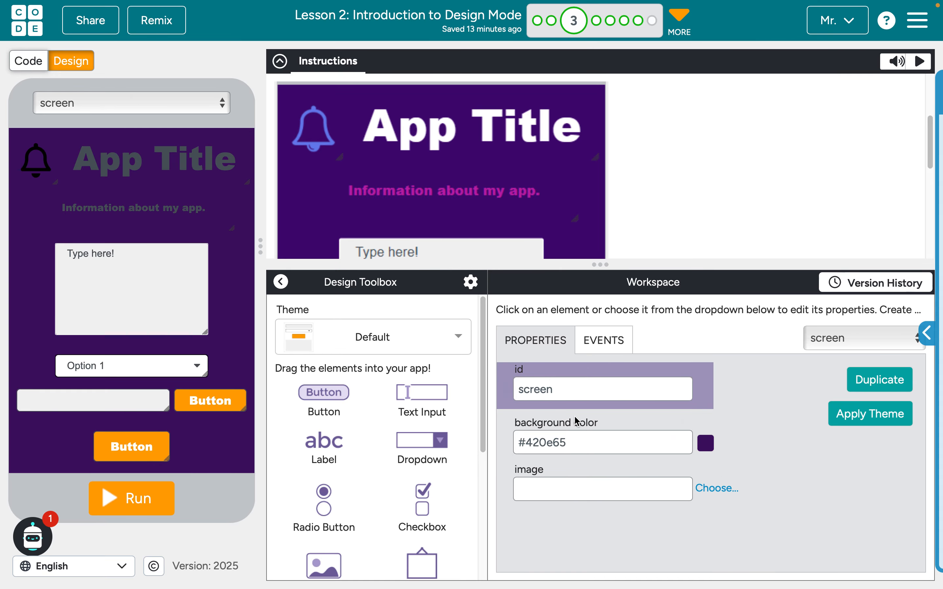
{"action": "left_click", "coordinate": [586, 439]}
{"action": "key", "text": "ctrl+a"}
{"action": "key", "text": "BackSpace"}
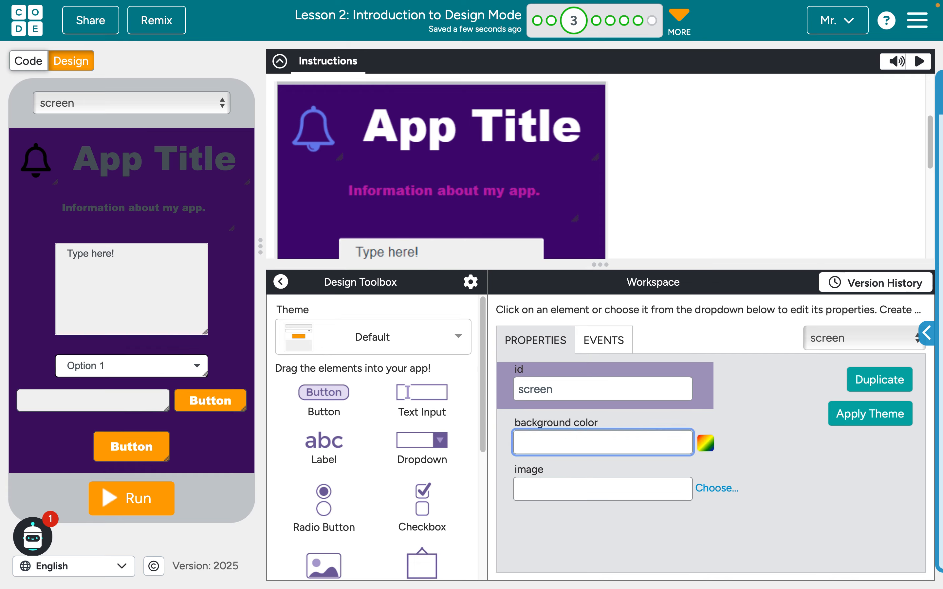
{"action": "type", "text": "rgb(89"}
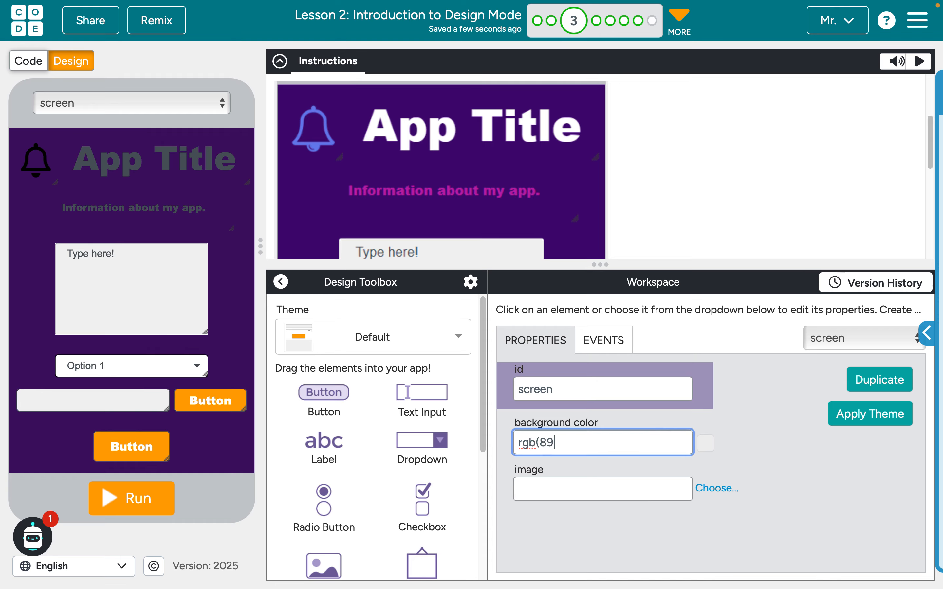
{"action": "type", "text": ",105,231"}
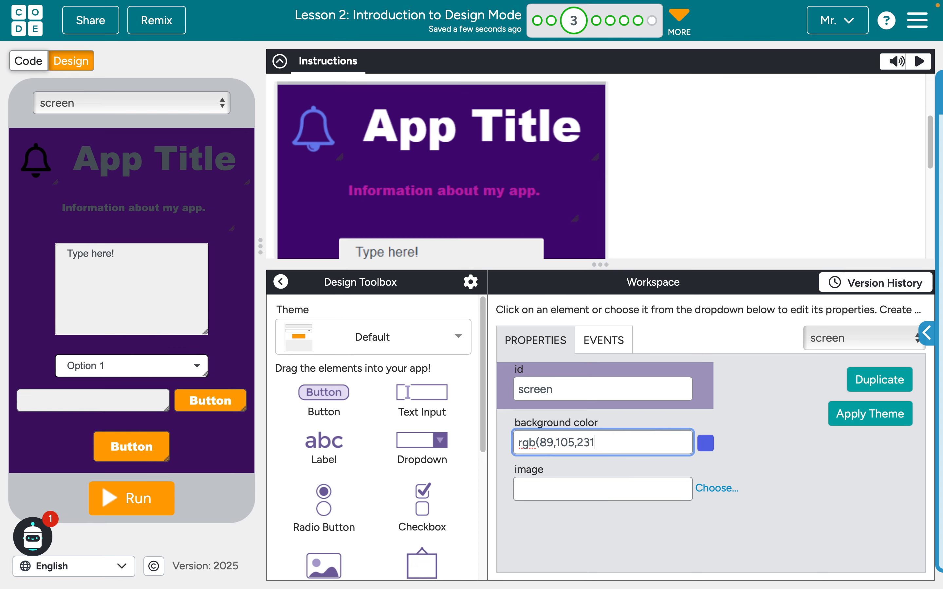
{"action": "type", "text": ")"}
Set the screen's background color to the RGB value rgb(51, 0, 97)
{"action": "key", "text": "ctrl+a"}
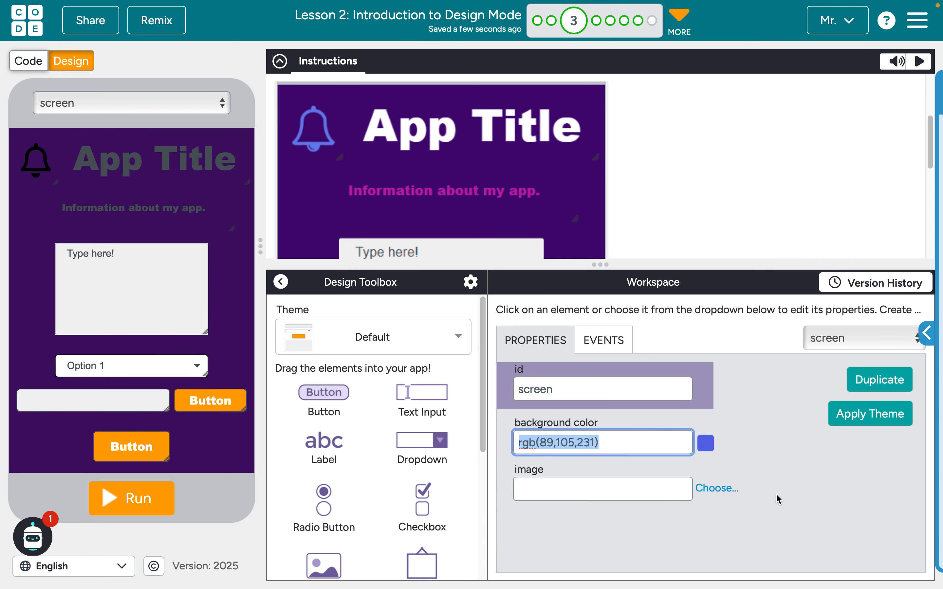
{"action": "type", "text": "rgb("}
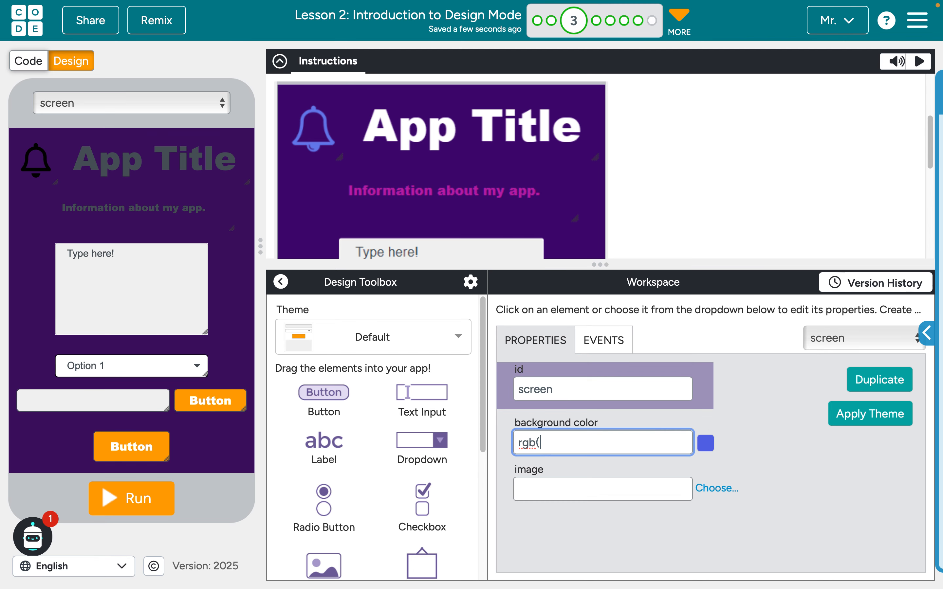
{"action": "type", "text": "51, 0, 97)"}
{"action": "left_click", "coordinate": [844, 485]}
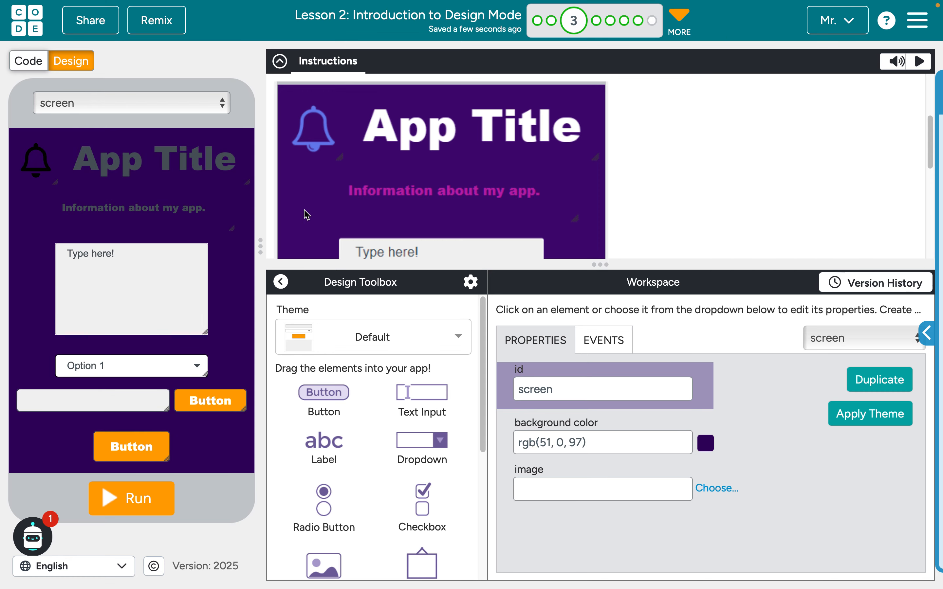
Set the text color of the App Title label to white by its color name
{"action": "left_click", "coordinate": [167, 155]}
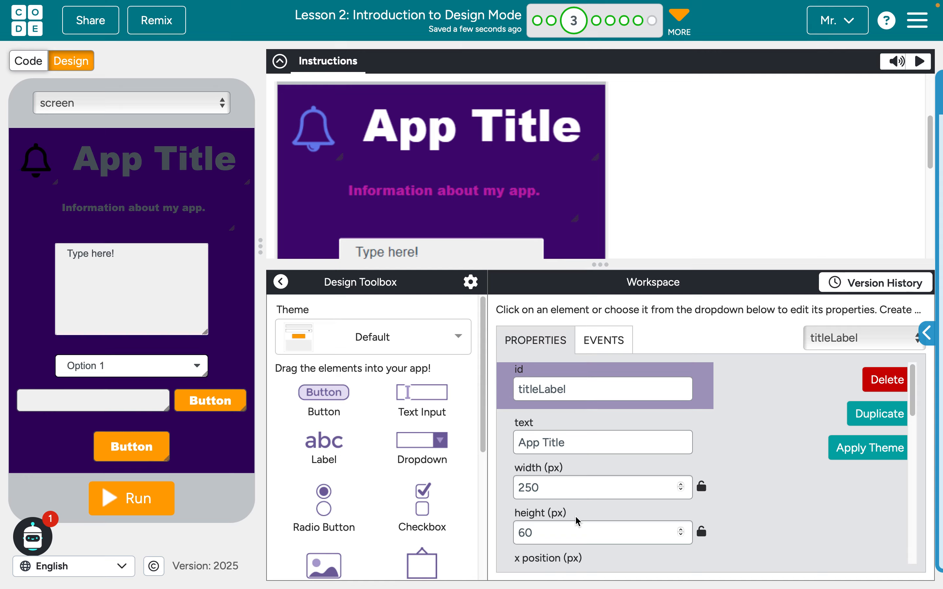
{"action": "scroll", "coordinate": [578, 521], "scroll_direction": "down", "scroll_amount": 5}
{"action": "double_click", "coordinate": [578, 493]}
{"action": "triple_click", "coordinate": [579, 493]}
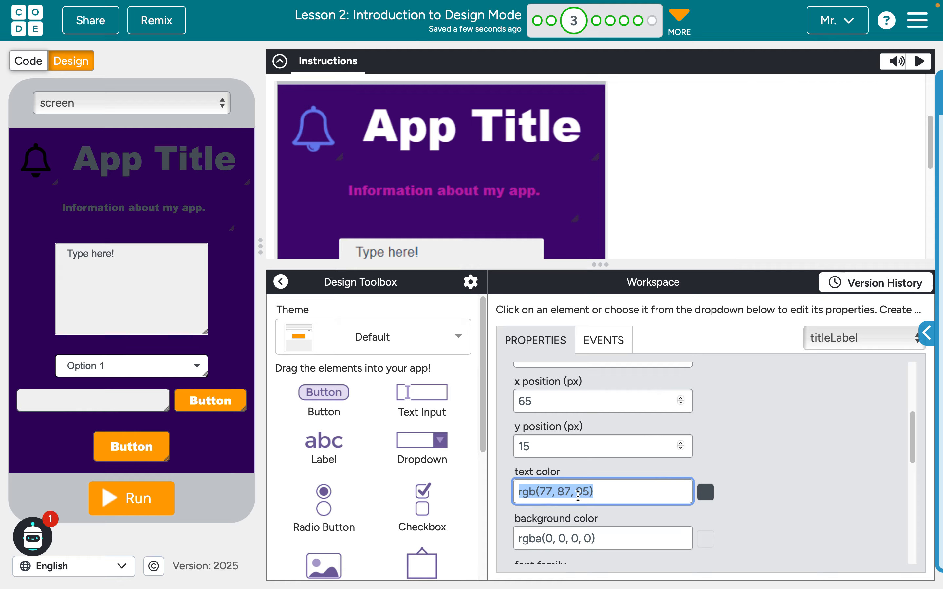
{"action": "type", "text": "white"}
{"action": "left_click", "coordinate": [752, 542]}
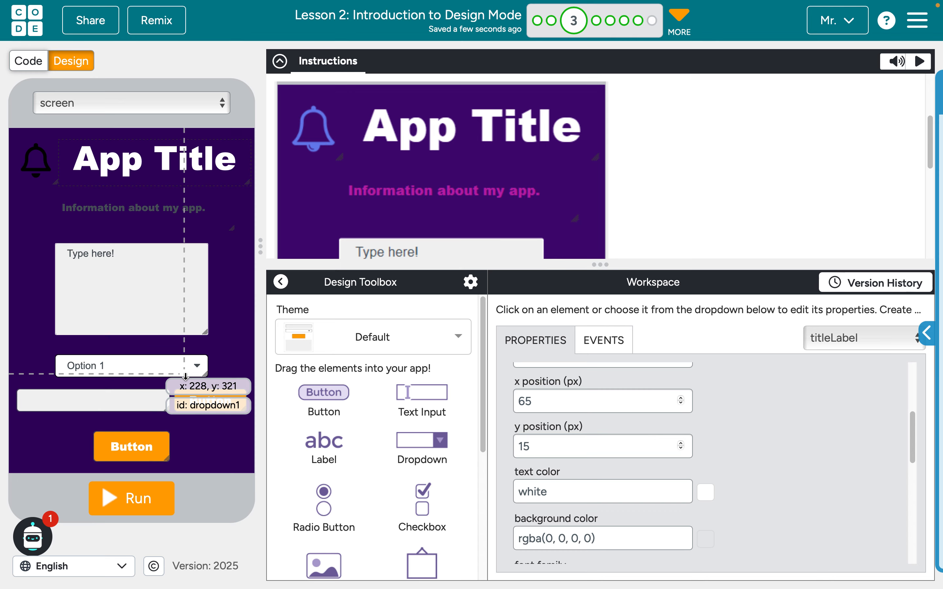
Set the background color of the lower button, button1, to rgb(174, 0, 157) following the target picture
{"action": "scroll", "coordinate": [459, 215], "scroll_direction": "down", "scroll_amount": 2}
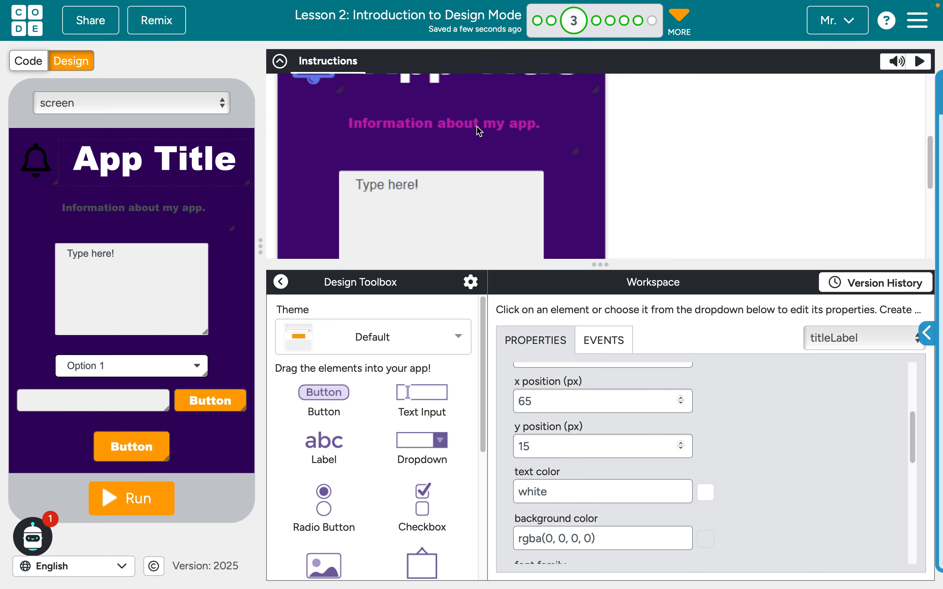
{"action": "scroll", "coordinate": [490, 129], "scroll_direction": "down", "scroll_amount": 6}
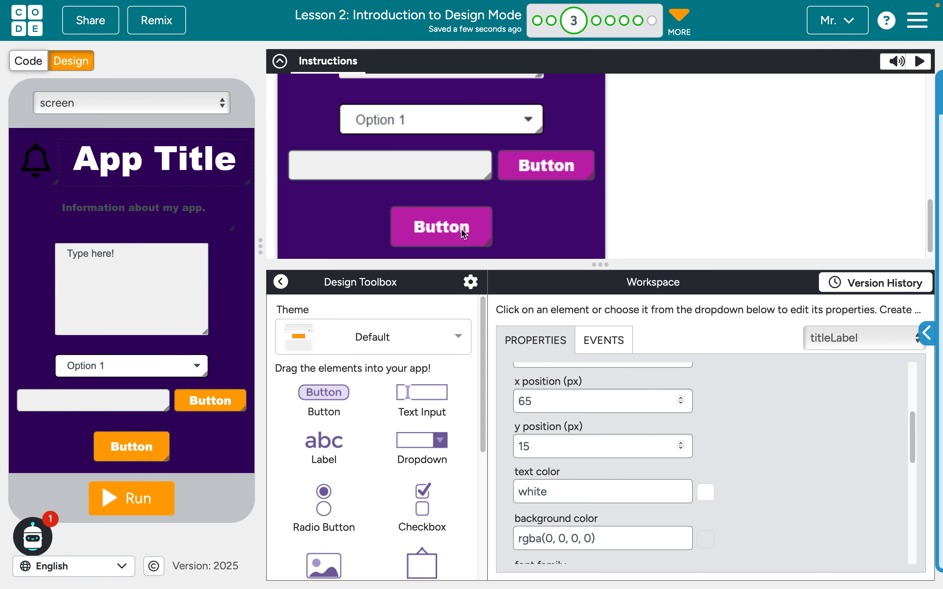
{"action": "left_click", "coordinate": [155, 453]}
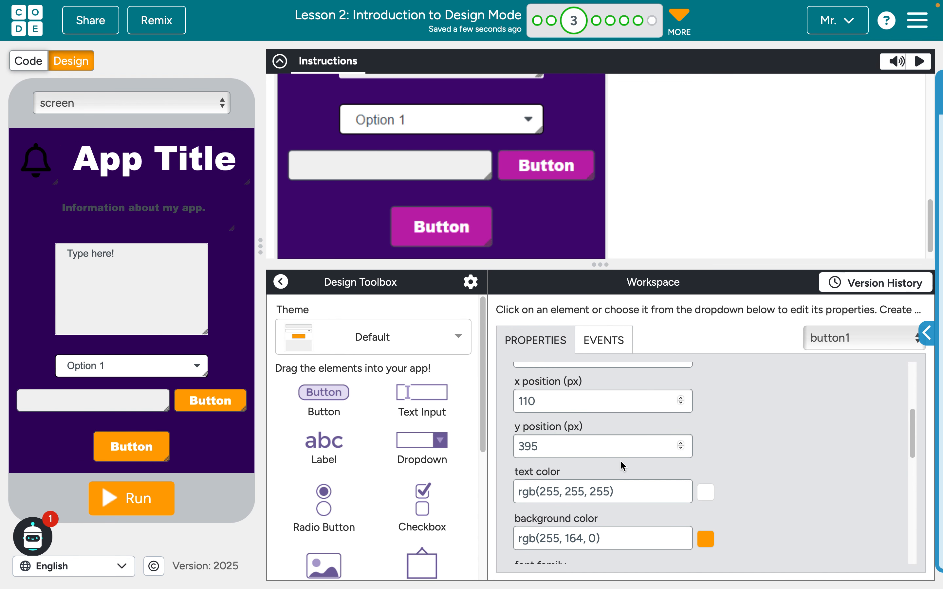
{"action": "scroll", "coordinate": [623, 466], "scroll_direction": "down", "scroll_amount": 2}
{"action": "left_click_drag", "start_coordinate": [611, 479], "coordinate": [475, 477]}
{"action": "type", "text": "rgb("}
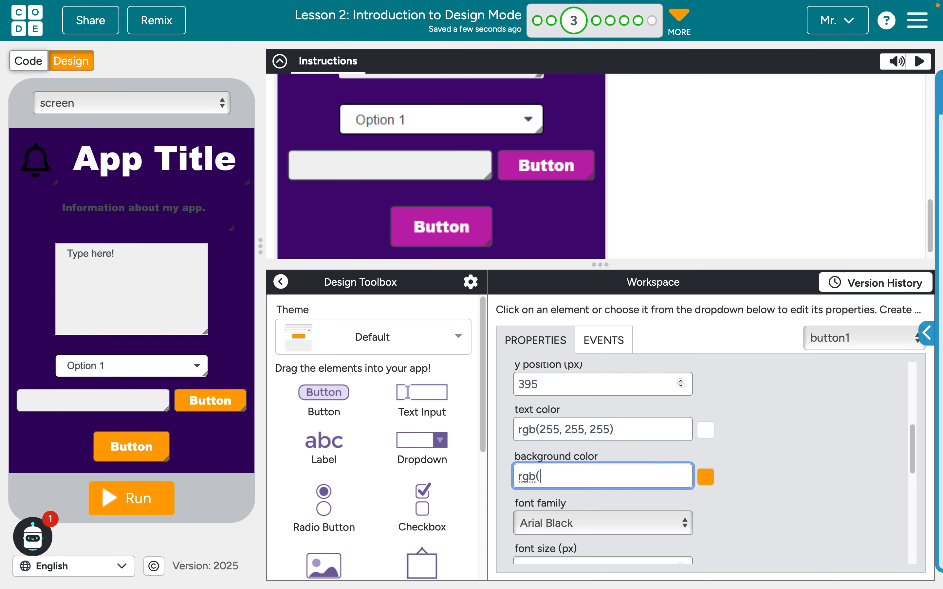
{"action": "type", "text": "174, 0, 157)"}
{"action": "left_click", "coordinate": [752, 532]}
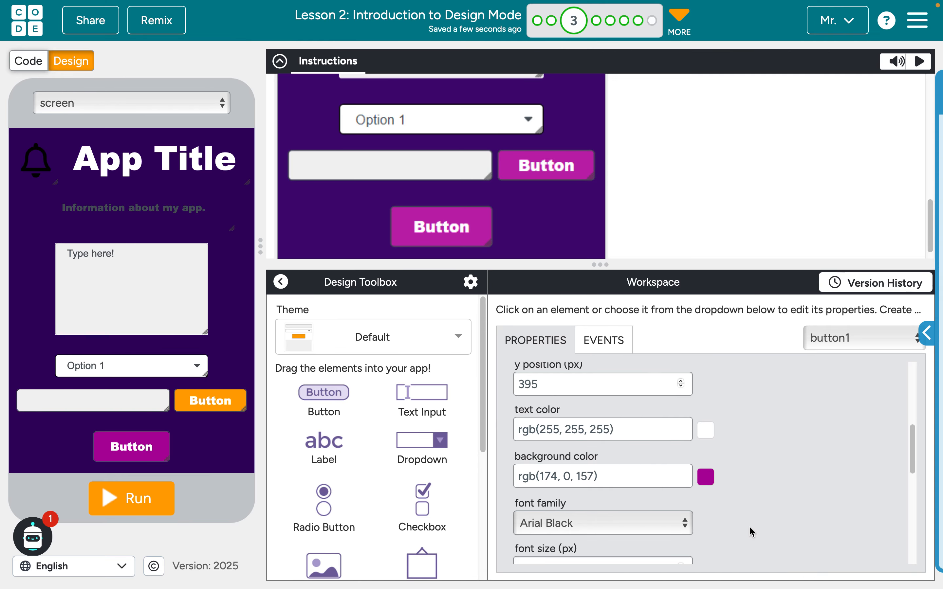
Copy button1's background color rgb(174, 0, 157) to the background of button2, the button beside the text input
{"action": "left_click_drag", "start_coordinate": [602, 476], "coordinate": [518, 476]}
{"action": "key", "text": "ctrl+c"}
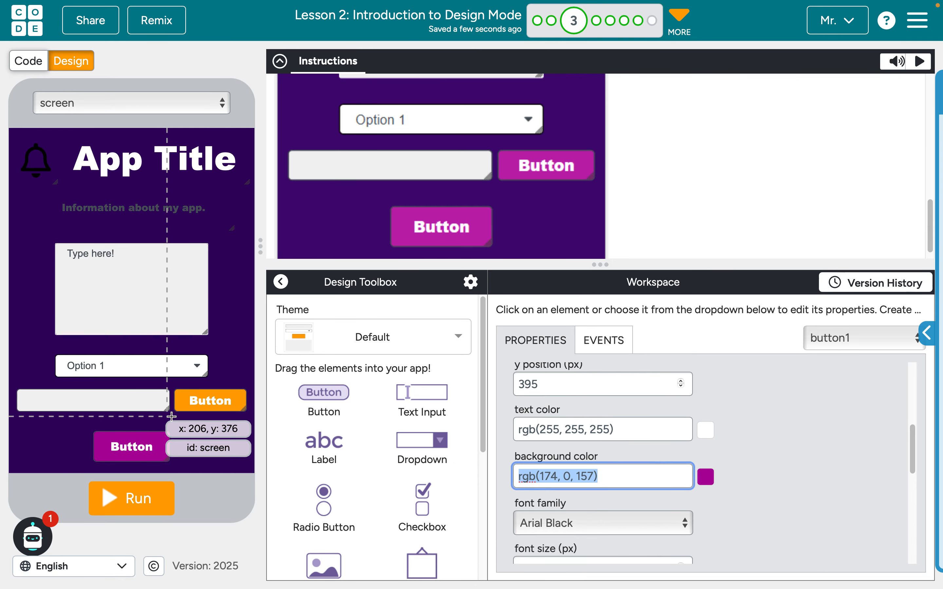
{"action": "left_click", "coordinate": [201, 392]}
{"action": "left_click", "coordinate": [609, 470]}
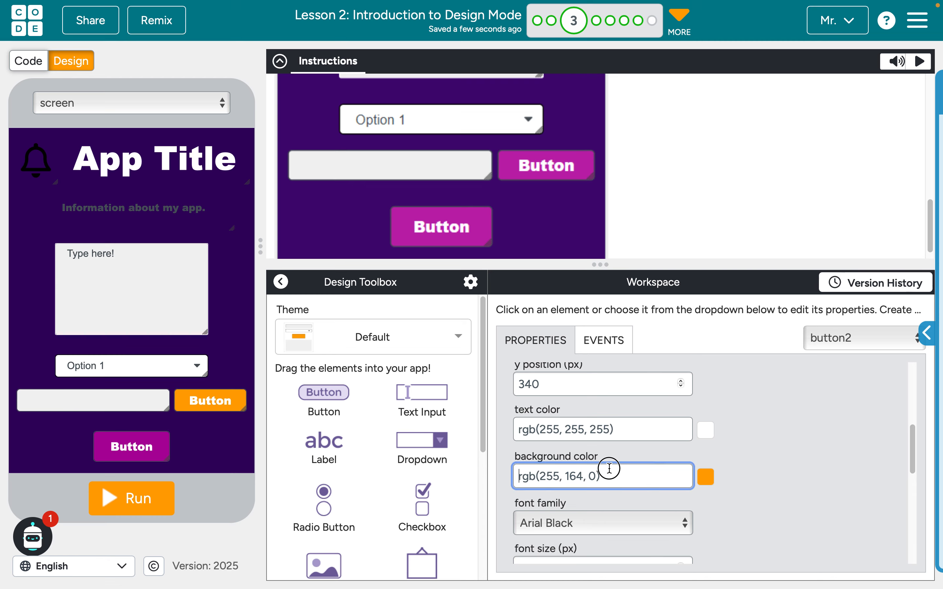
{"action": "left_click_drag", "start_coordinate": [521, 476], "coordinate": [627, 480]}
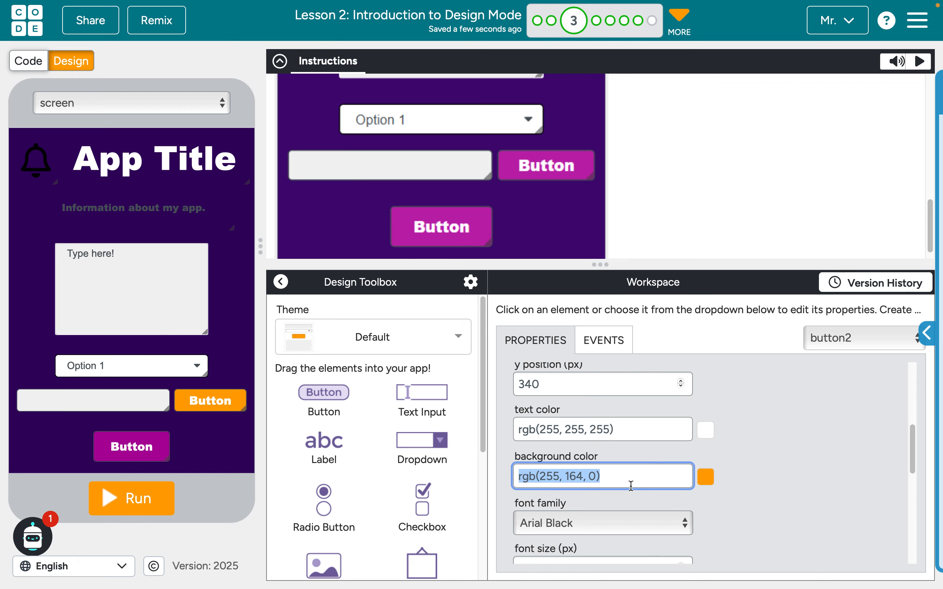
{"action": "key", "text": "ctrl+v"}
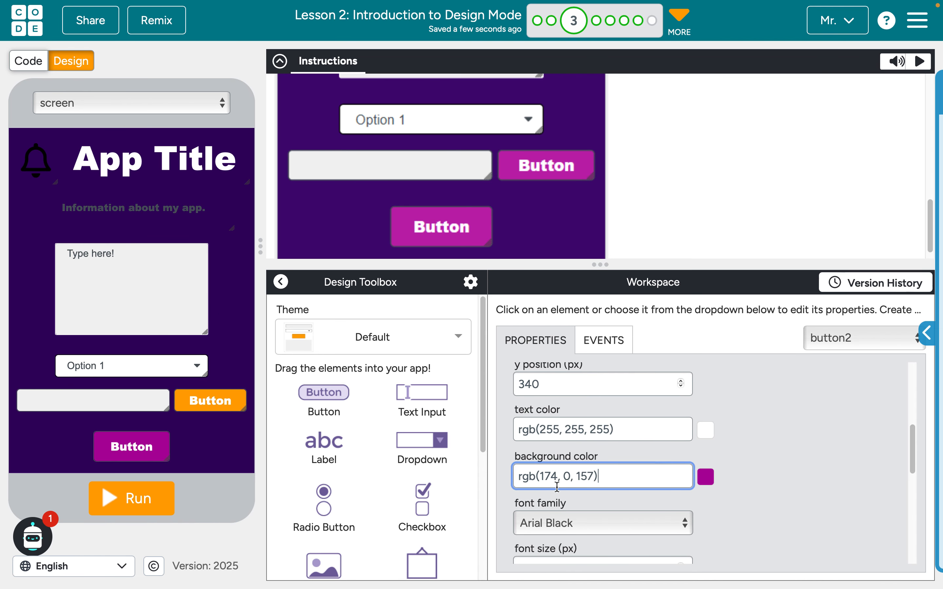
{"action": "left_click", "coordinate": [751, 505]}
Apply the copied color rgb(174, 0, 157) to the text of the "Information about my app." label
{"action": "left_click", "coordinate": [220, 211]}
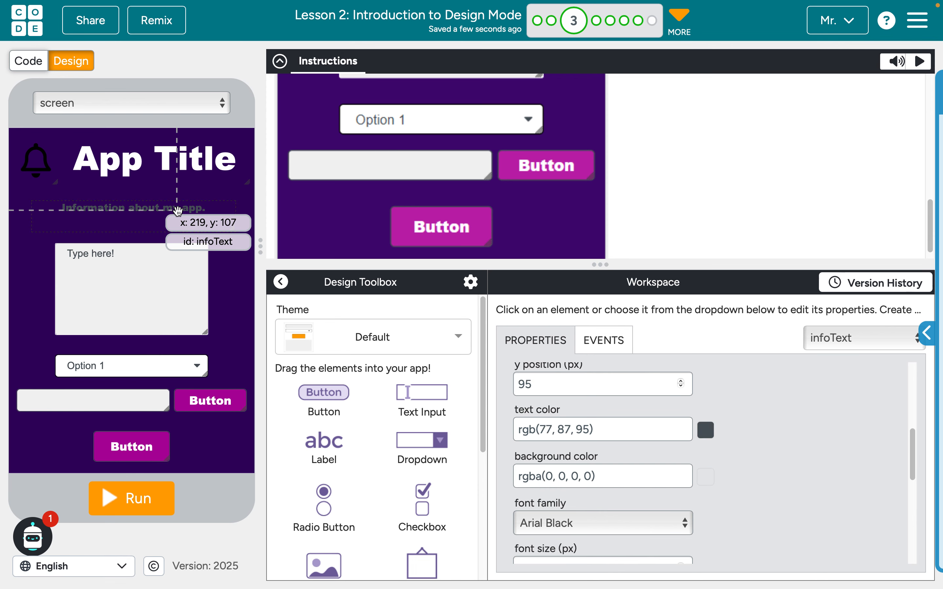
{"action": "left_click", "coordinate": [706, 430]}
{"action": "left_click", "coordinate": [630, 429]}
{"action": "key", "text": "ctrl+a"}
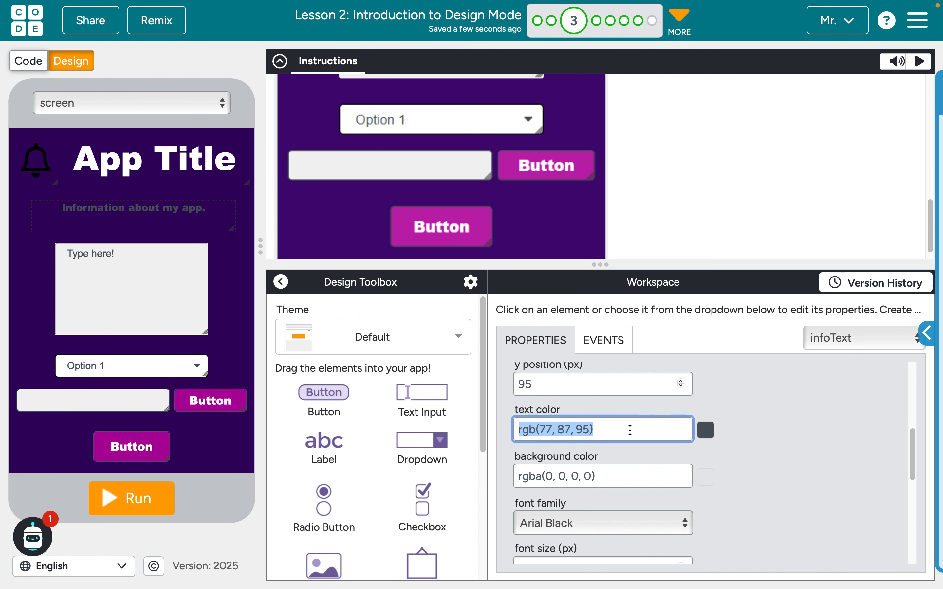
{"action": "key", "text": "ctrl+v"}
{"action": "left_click", "coordinate": [747, 482]}
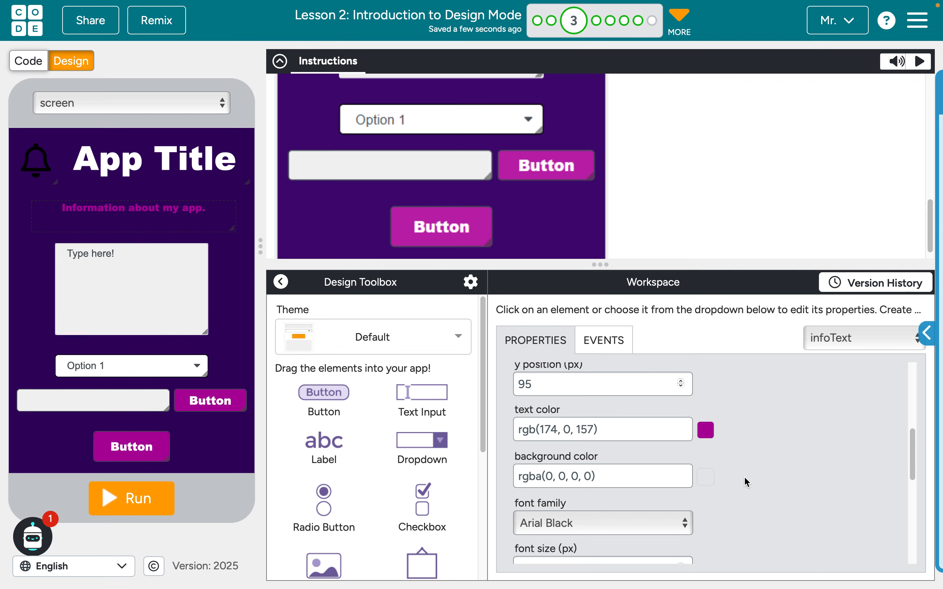
Set the bell image's icon color to rgb(89,105,231) to match the target picture
{"action": "scroll", "coordinate": [381, 133], "scroll_direction": "up", "scroll_amount": 5}
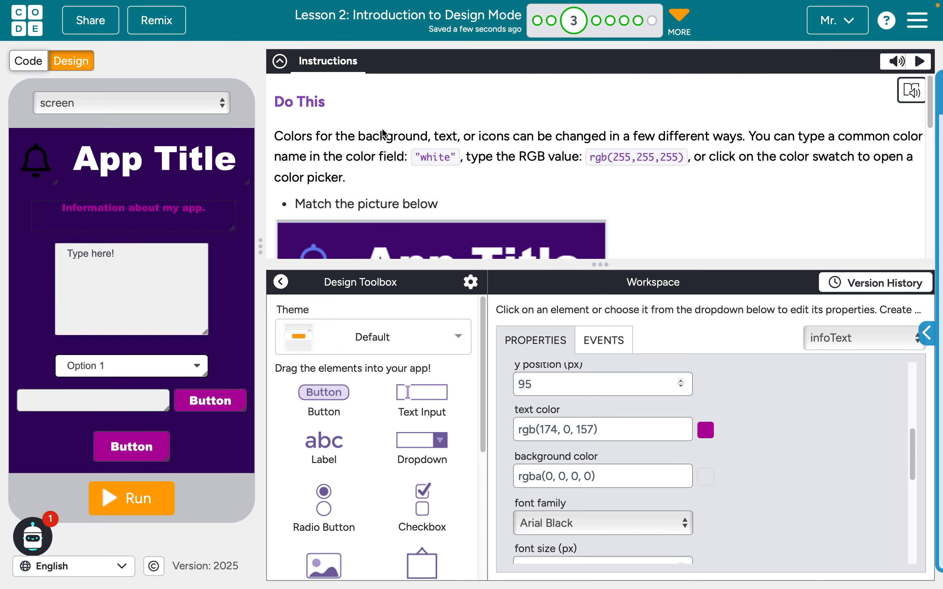
{"action": "scroll", "coordinate": [381, 133], "scroll_direction": "down", "scroll_amount": 2}
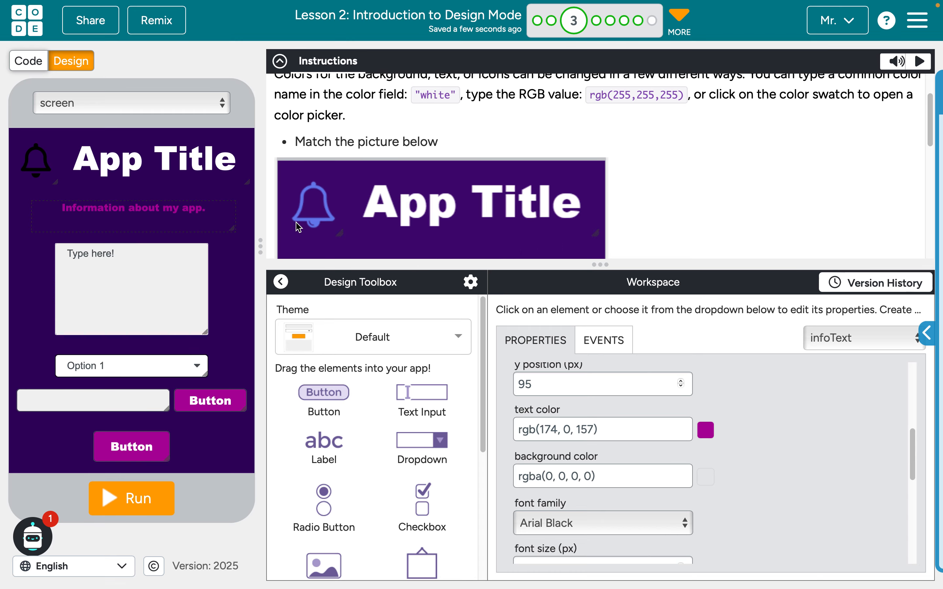
{"action": "left_click", "coordinate": [29, 172]}
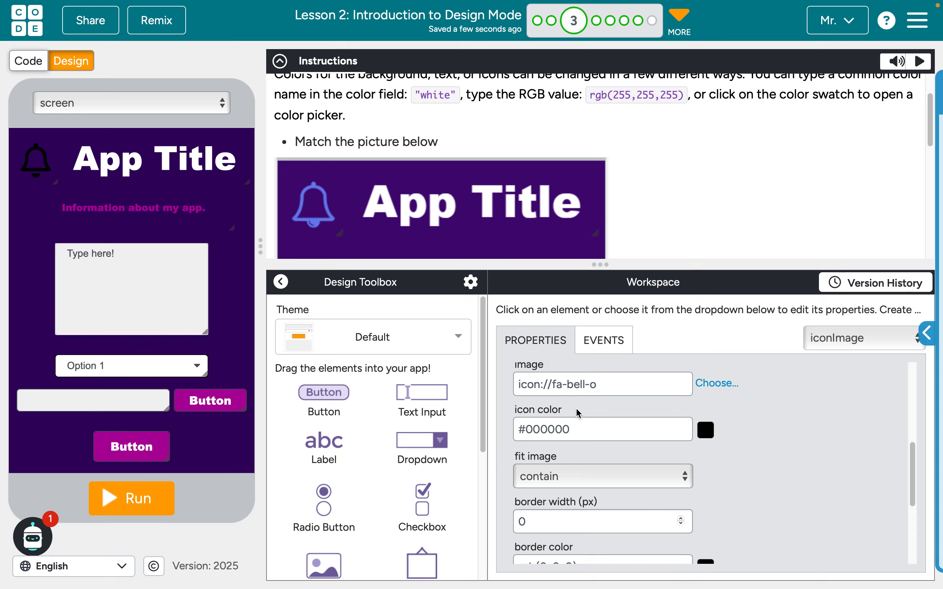
{"action": "left_click", "coordinate": [660, 429]}
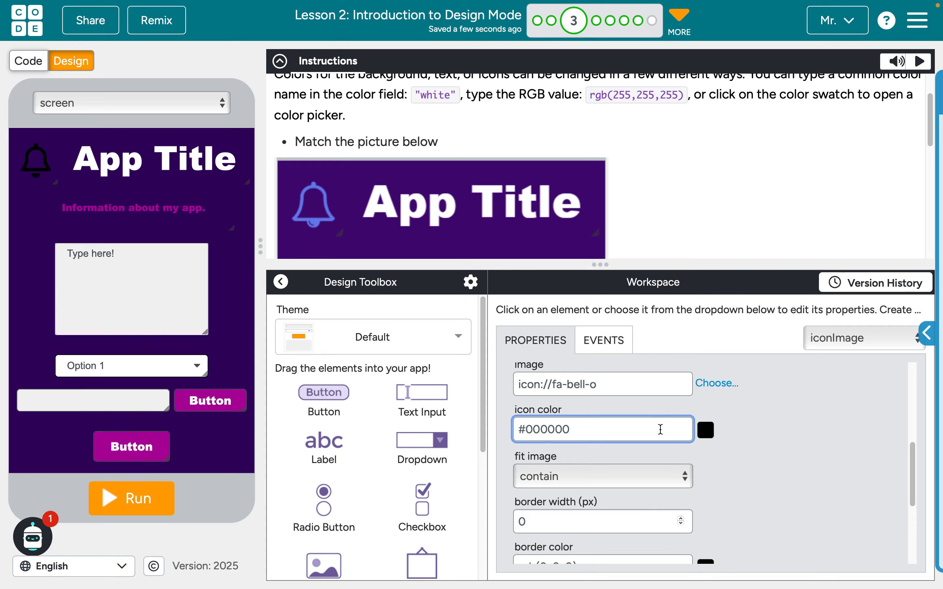
{"action": "key", "text": "ctrl+a"}
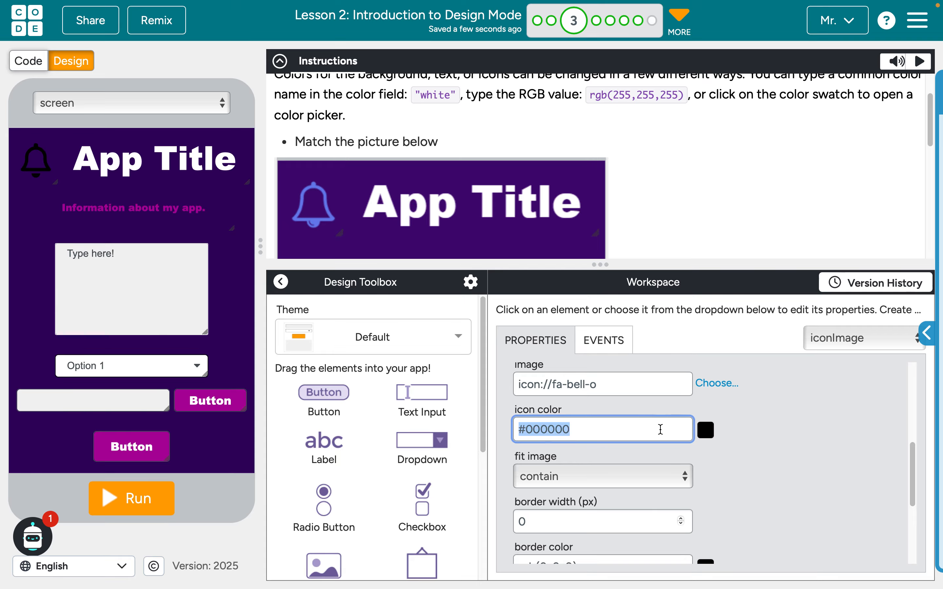
{"action": "type", "text": "rg"}
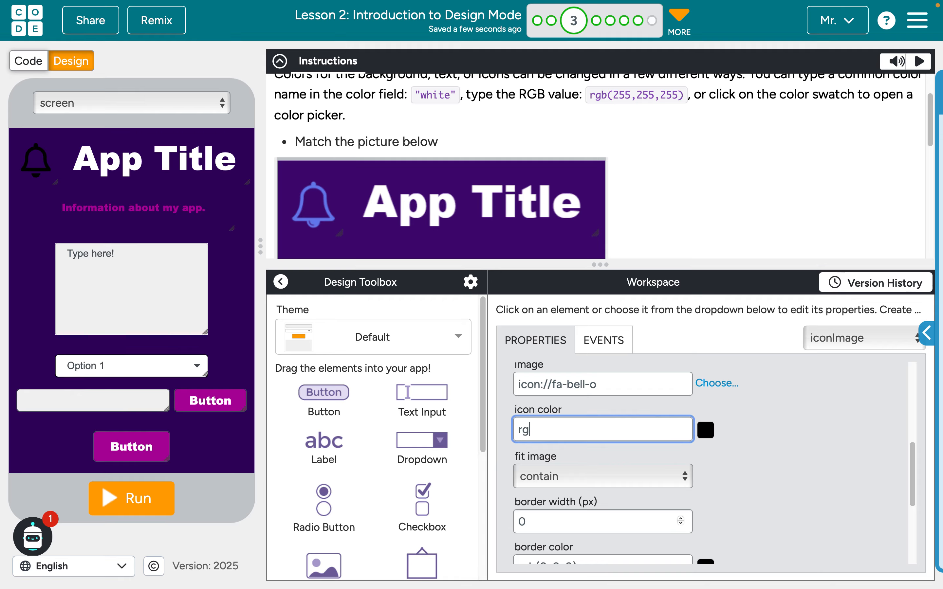
{"action": "type", "text": "b(89,105,231)"}
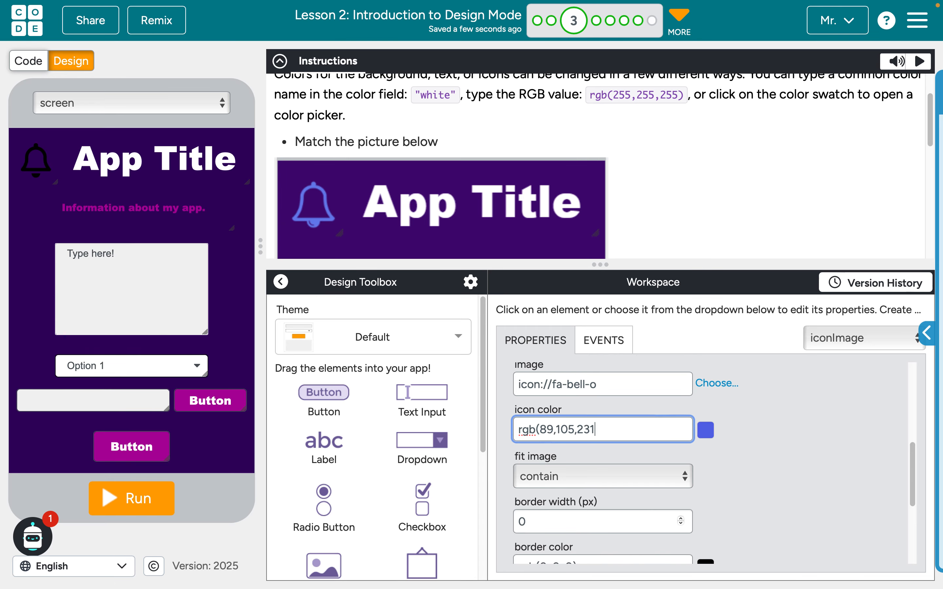
{"action": "left_click", "coordinate": [856, 502]}
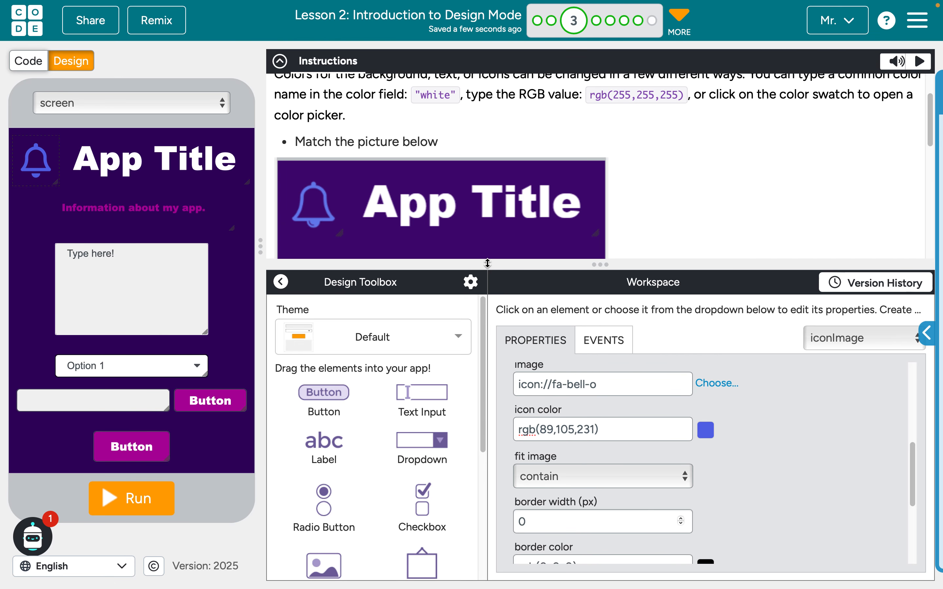
Enlarge the instructions area to compare the app with level 3's target picture, and move on to level 4
{"action": "left_click_drag", "start_coordinate": [545, 265], "coordinate": [551, 430]}
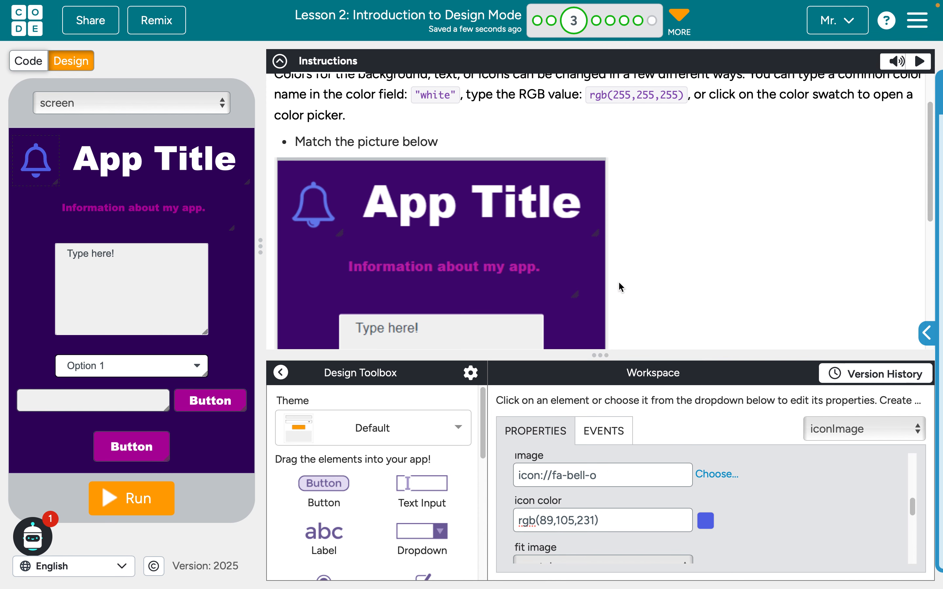
{"action": "scroll", "coordinate": [619, 281], "scroll_direction": "up", "scroll_amount": 3}
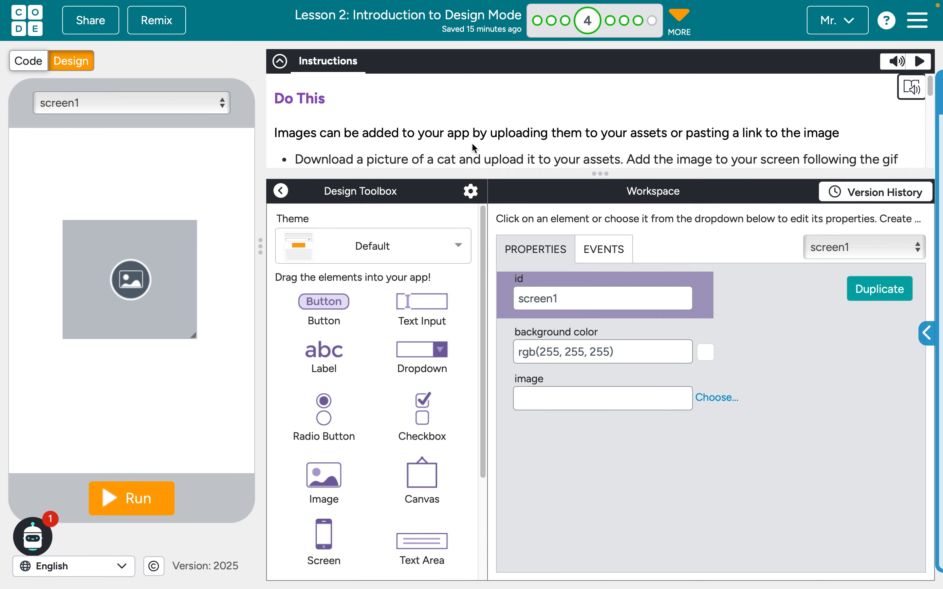
Open the asset chooser for image1's picture and choose to supply it as a web link
{"action": "scroll", "coordinate": [474, 143], "scroll_direction": "down", "scroll_amount": 1}
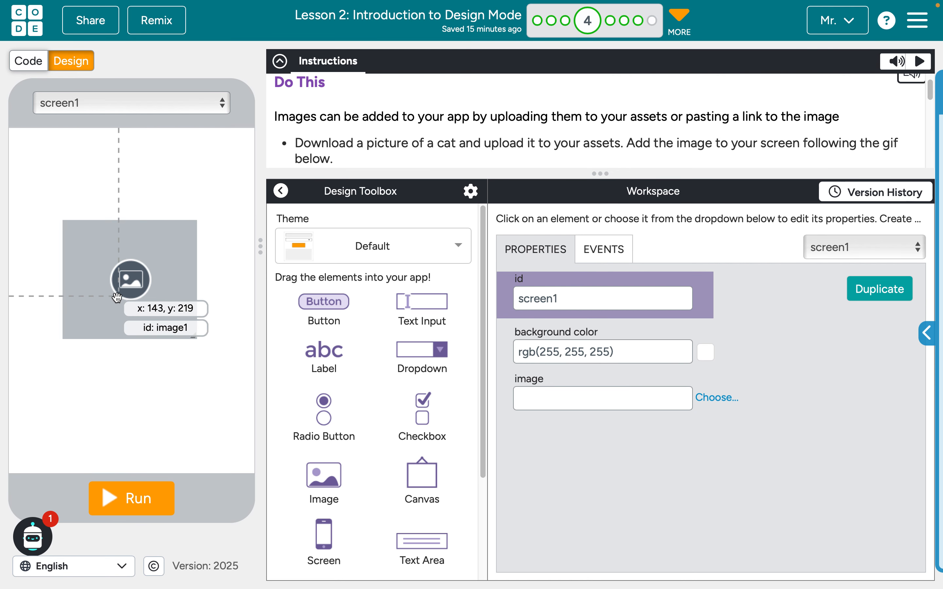
{"action": "left_click", "coordinate": [123, 307]}
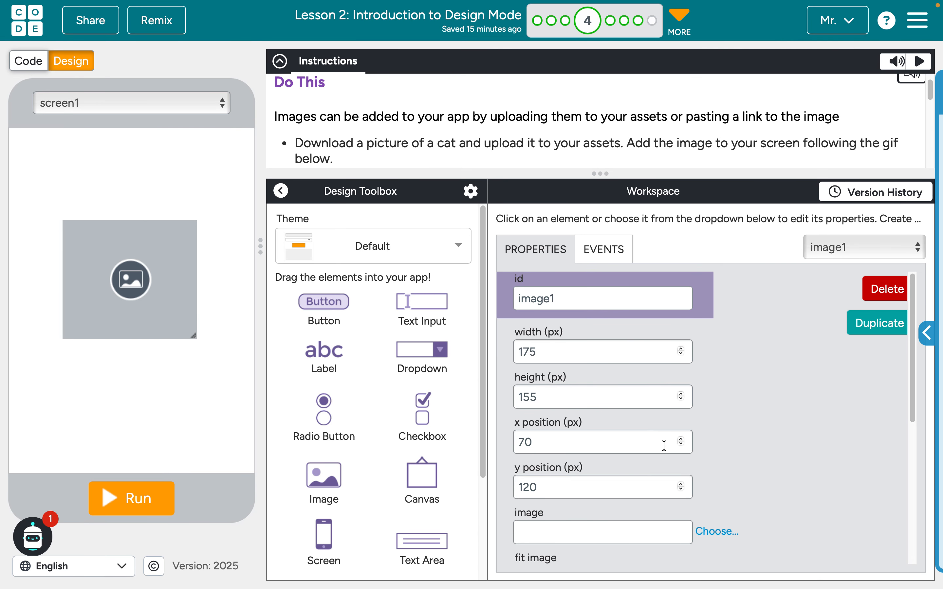
{"action": "scroll", "coordinate": [669, 463], "scroll_direction": "down", "scroll_amount": 3}
{"action": "scroll", "coordinate": [666, 456], "scroll_direction": "down", "scroll_amount": 1}
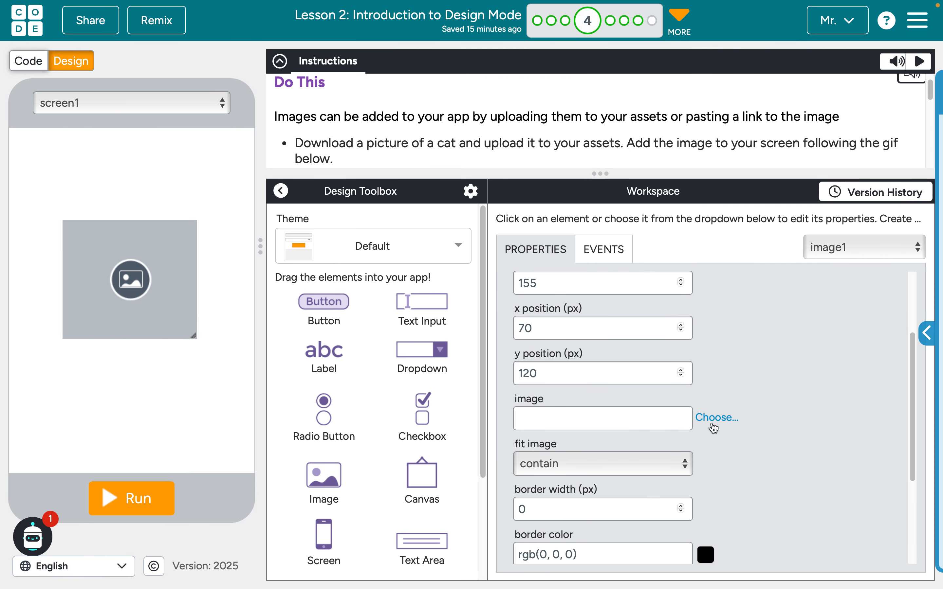
{"action": "left_click", "coordinate": [714, 425]}
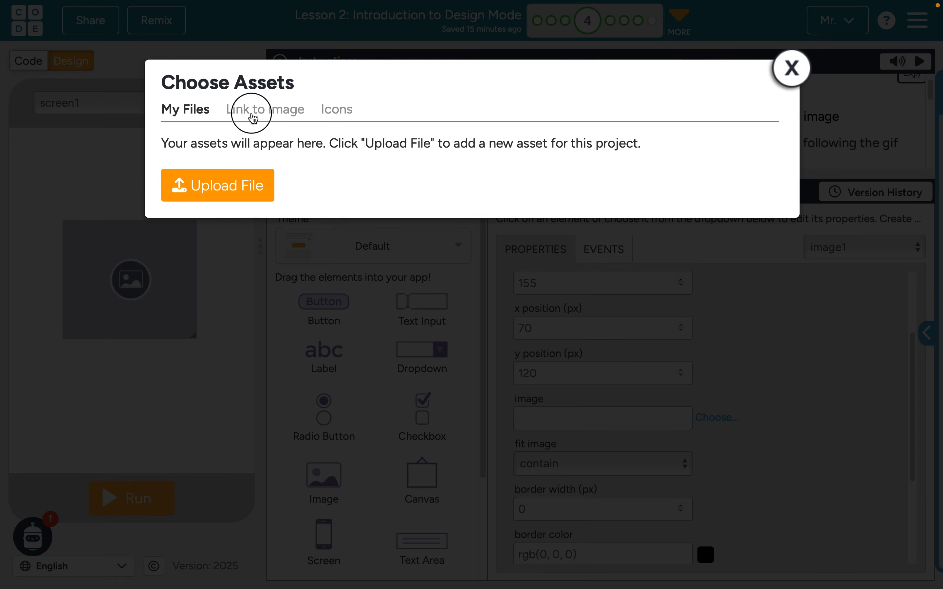
{"action": "left_click", "coordinate": [253, 117]}
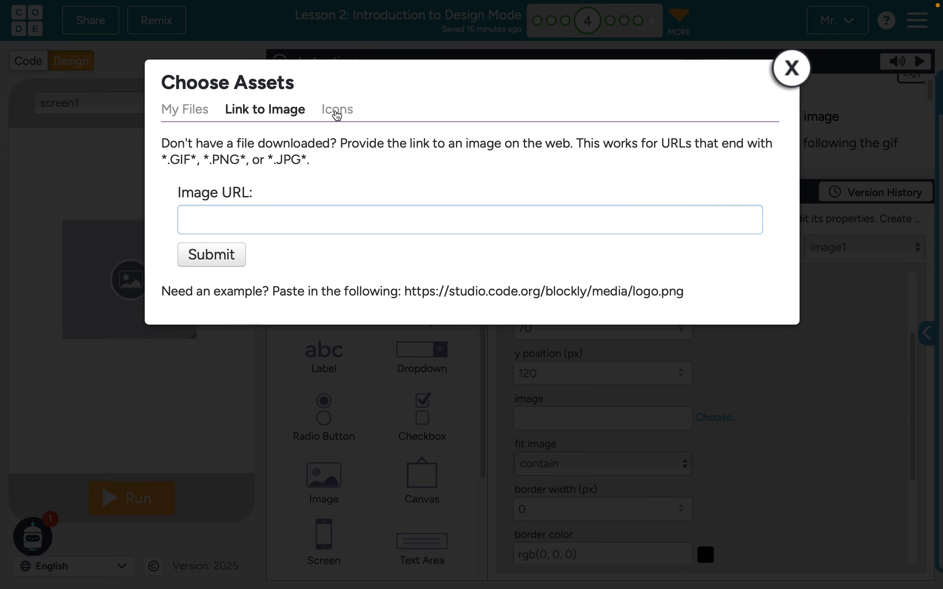
{"action": "left_click", "coordinate": [336, 113]}
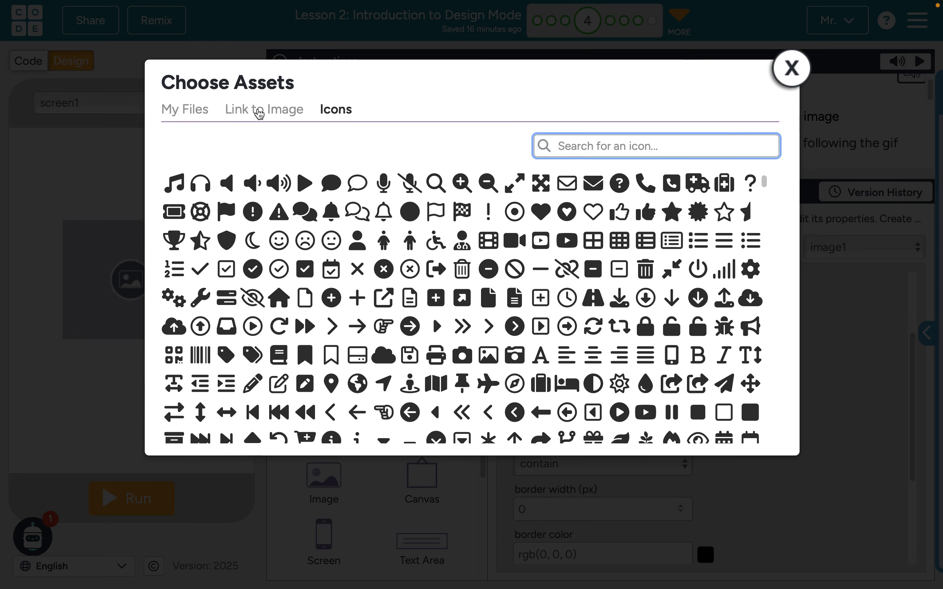
{"action": "left_click", "coordinate": [259, 114]}
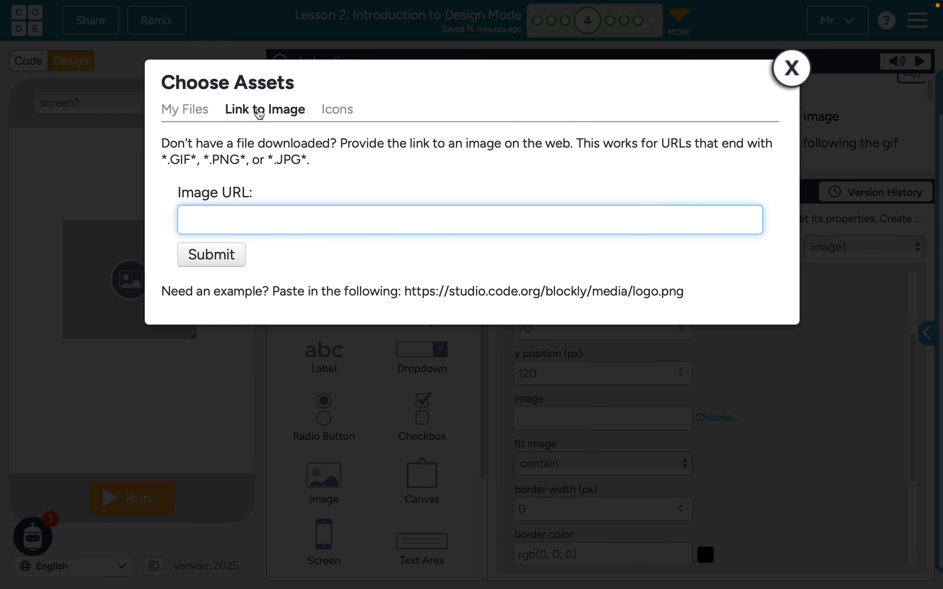
Copy the address of the enlarged grumpy cat picture from the Google image results and submit it as image1's image URL
{"action": "key", "text": "ctrl+Tab"}
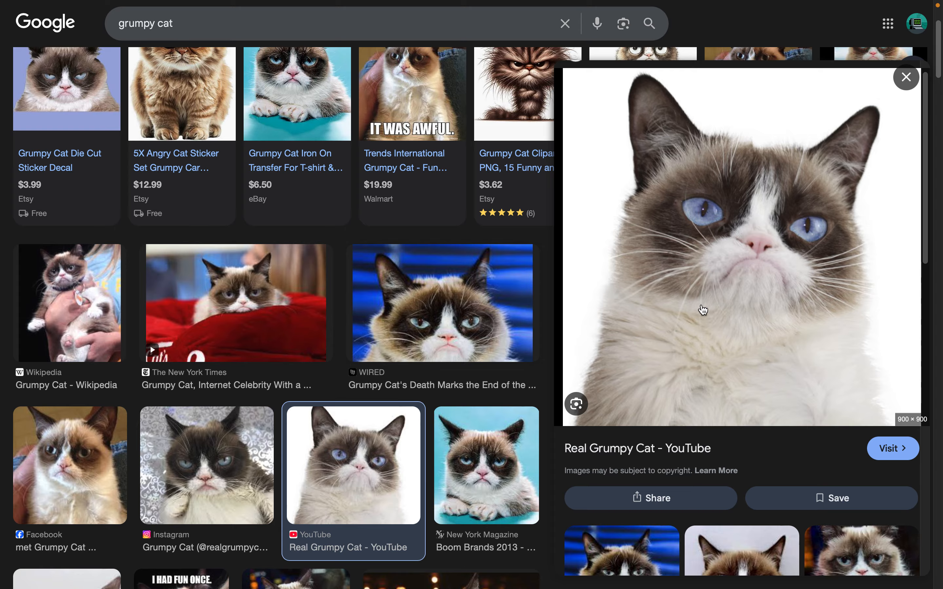
{"action": "right_click", "coordinate": [712, 309]}
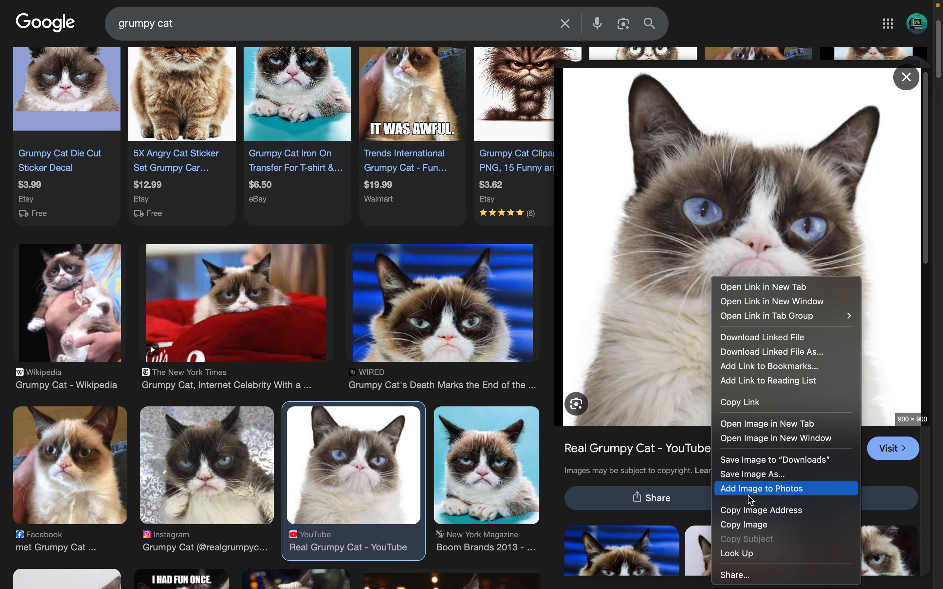
{"action": "left_click", "coordinate": [752, 511]}
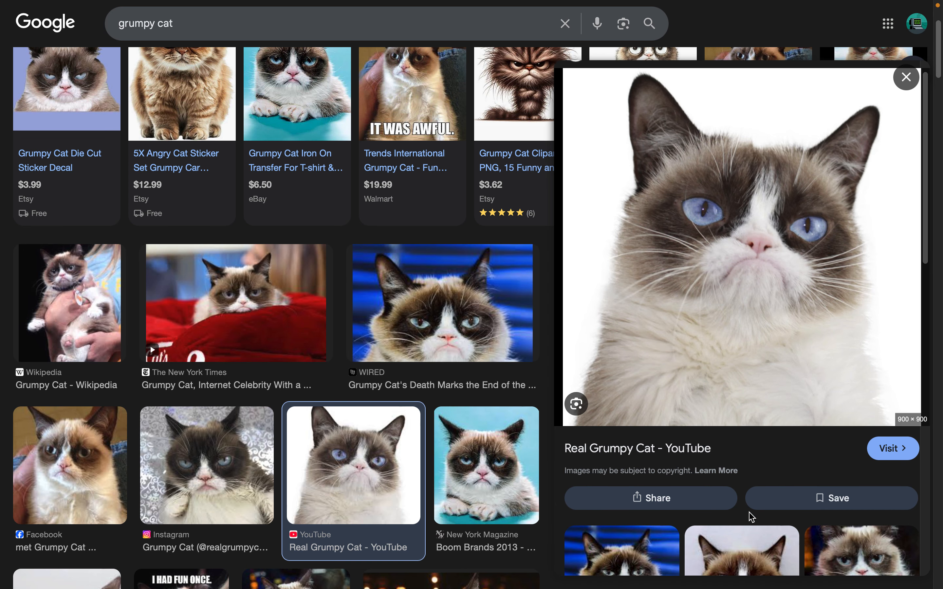
{"action": "key", "text": "ctrl+Tab"}
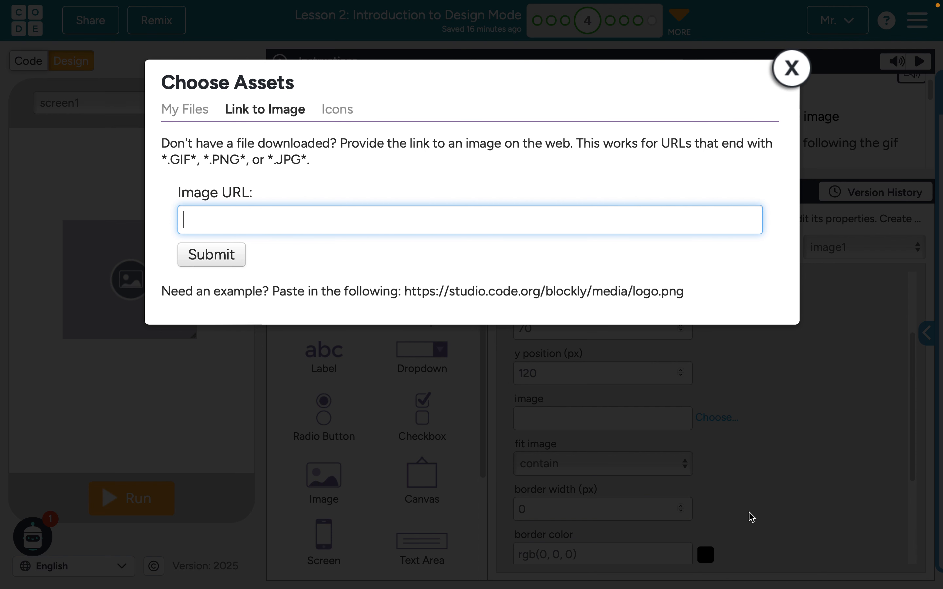
{"action": "key", "text": "ctrl+v"}
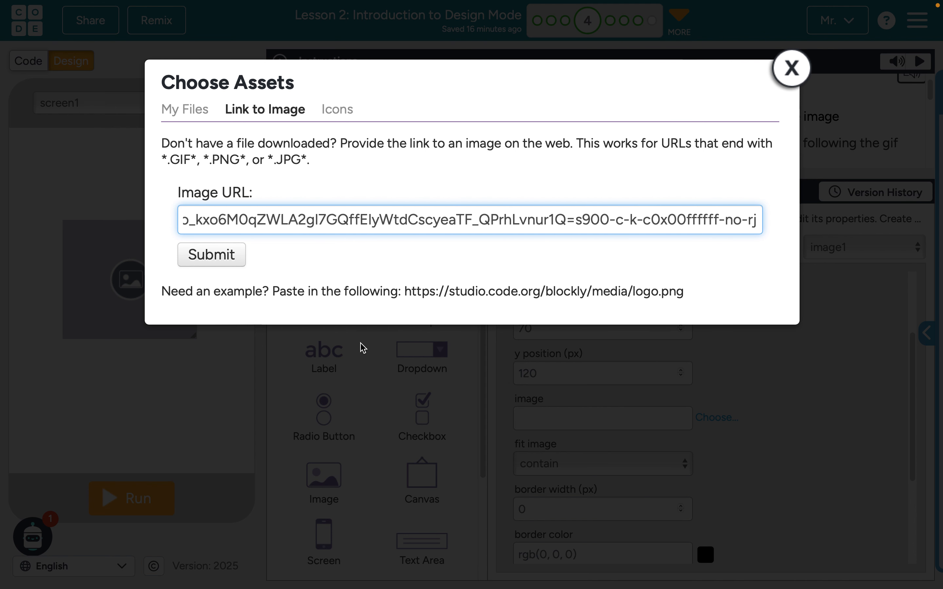
{"action": "left_click", "coordinate": [201, 258]}
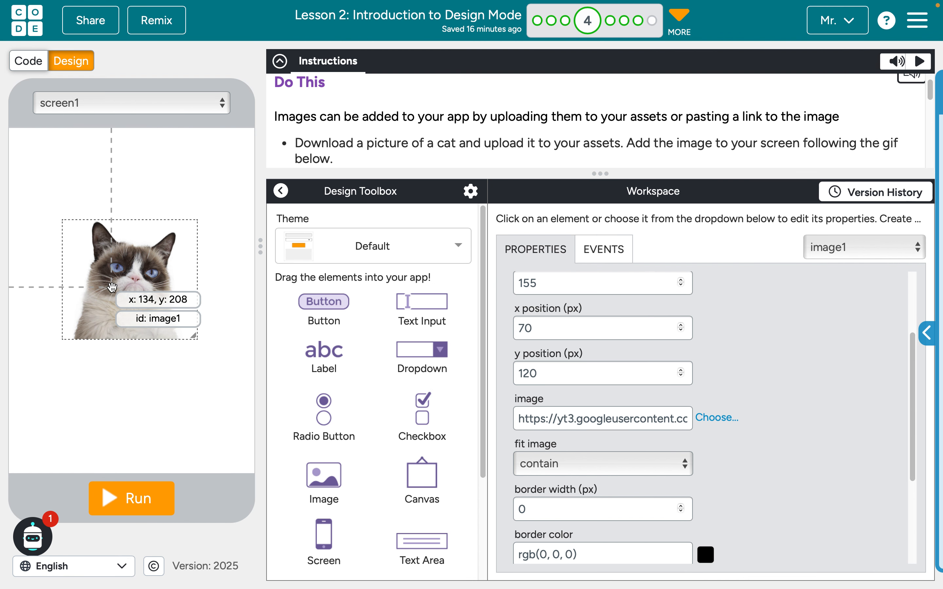
Move the cat image to about x 45, y 85 and enlarge it to about 205 by 185 px
{"action": "left_click", "coordinate": [100, 266]}
{"action": "left_click_drag", "start_coordinate": [100, 266], "coordinate": [81, 240]}
{"action": "left_click_drag", "start_coordinate": [177, 312], "coordinate": [197, 333]}
{"action": "scroll", "coordinate": [707, 439], "scroll_direction": "down", "scroll_amount": 4}
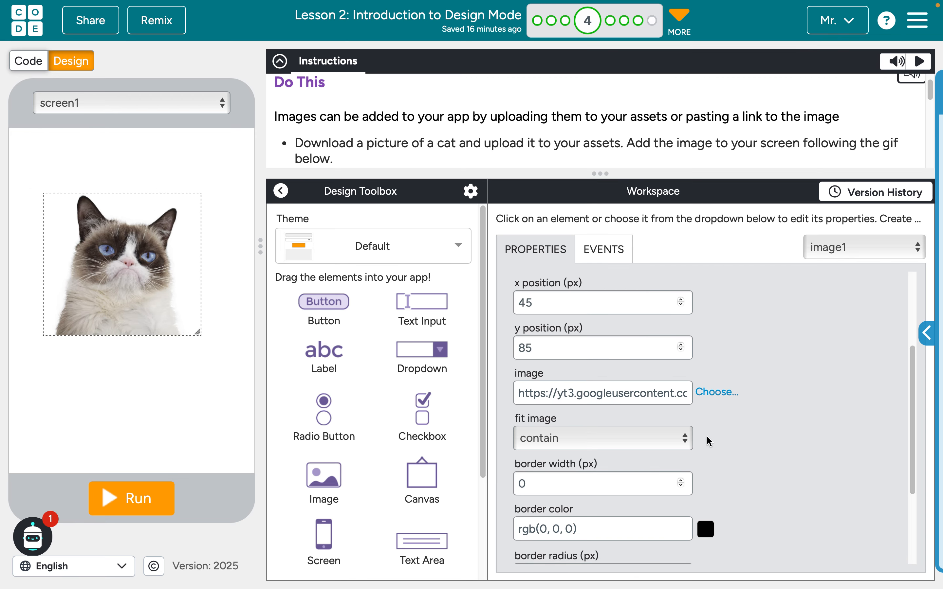
{"action": "scroll", "coordinate": [707, 439], "scroll_direction": "up", "scroll_amount": 2}
{"action": "scroll", "coordinate": [707, 437], "scroll_direction": "up", "scroll_amount": 4}
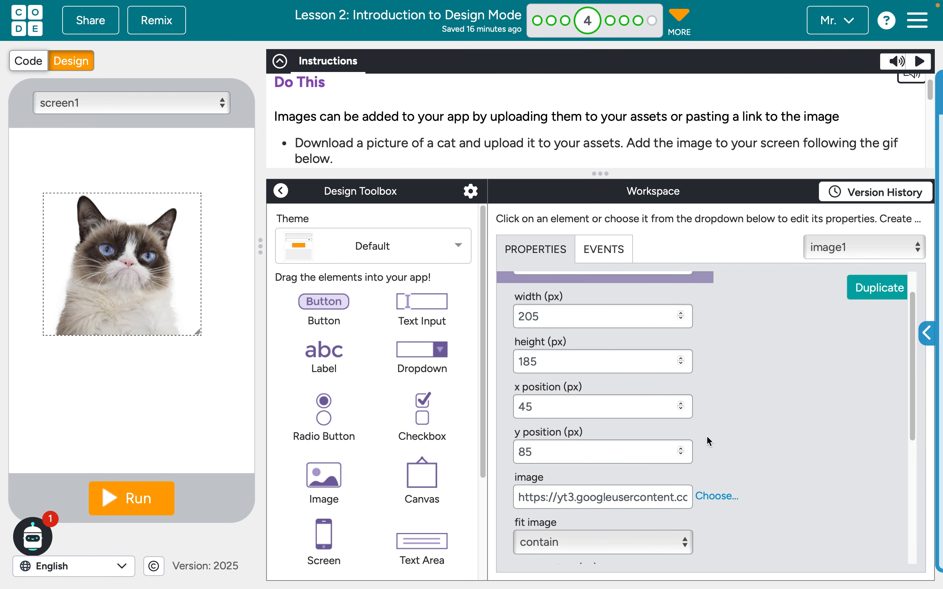
Set the cat image's border width to 2 px, and move on to level 5
{"action": "scroll", "coordinate": [707, 437], "scroll_direction": "down", "scroll_amount": 2}
{"action": "scroll", "coordinate": [706, 436], "scroll_direction": "down", "scroll_amount": 2}
{"action": "left_click", "coordinate": [562, 403]}
{"action": "key", "text": "BackSpace"}
{"action": "type", "text": "2"}
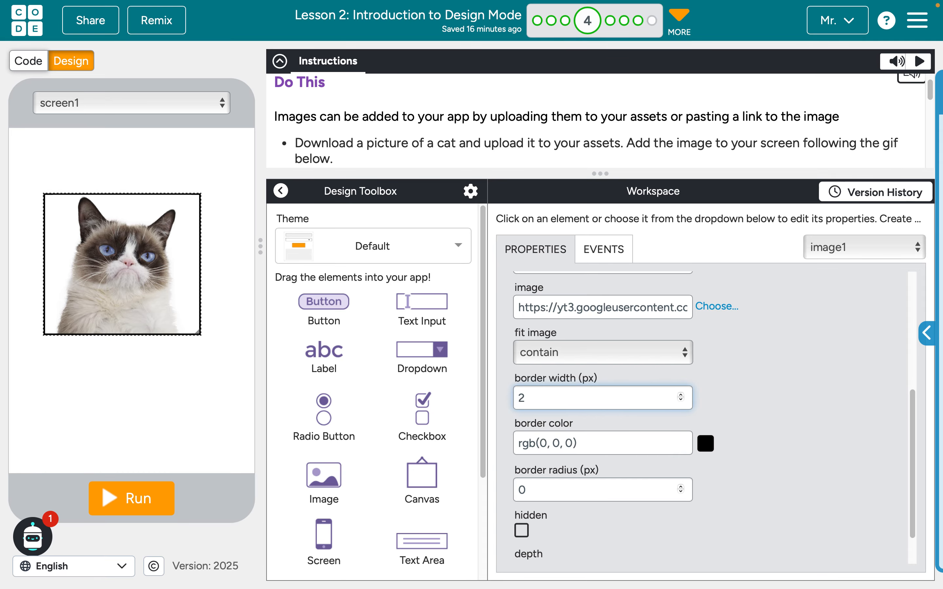
{"action": "left_click", "coordinate": [774, 469]}
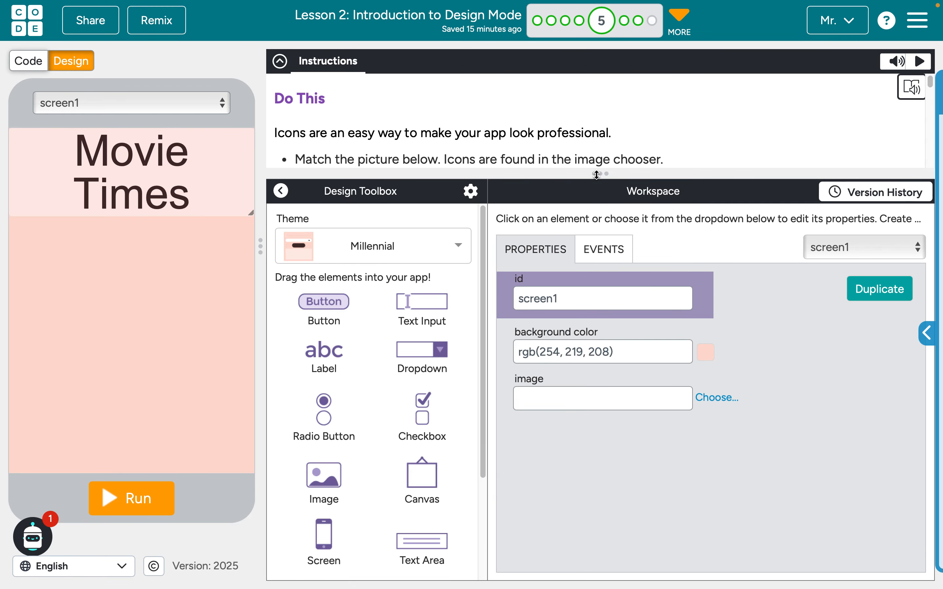
Enlarge the instructions area to show the target picture and add two image elements side by side below the Movie Times title
{"action": "left_click_drag", "start_coordinate": [599, 174], "coordinate": [599, 343]}
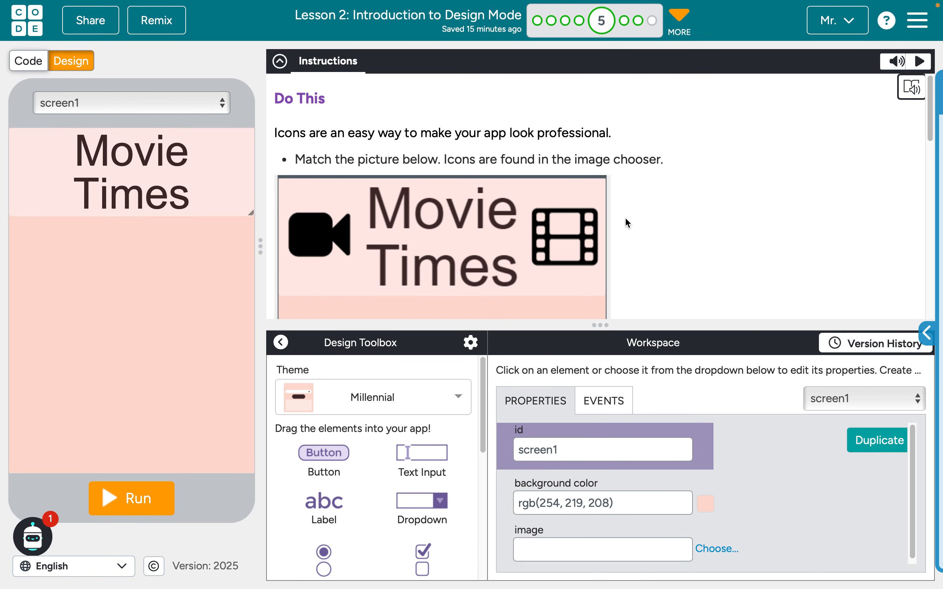
{"action": "scroll", "coordinate": [628, 223], "scroll_direction": "down", "scroll_amount": 1}
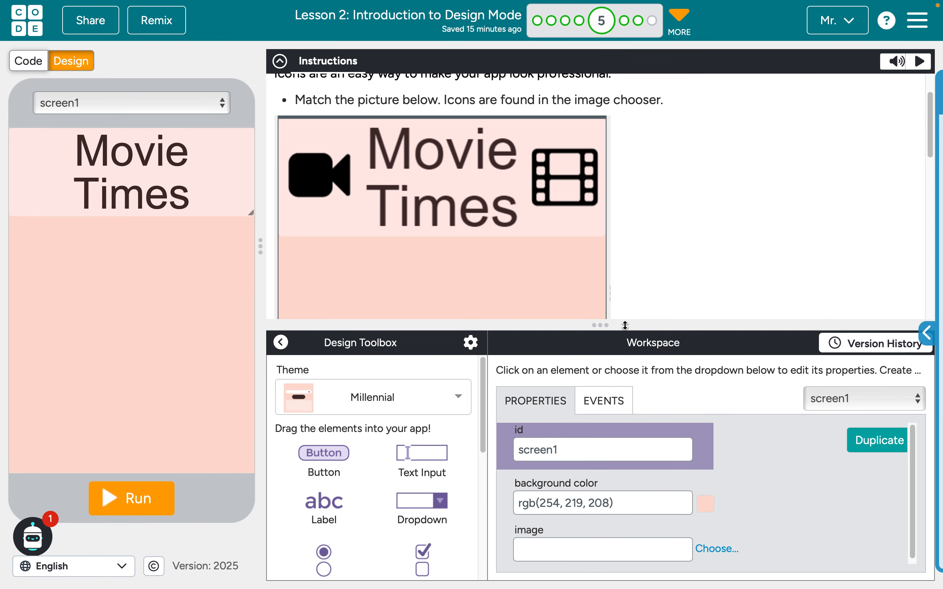
{"action": "left_click_drag", "start_coordinate": [612, 324], "coordinate": [621, 256]}
{"action": "scroll", "coordinate": [330, 409], "scroll_direction": "down", "scroll_amount": 4}
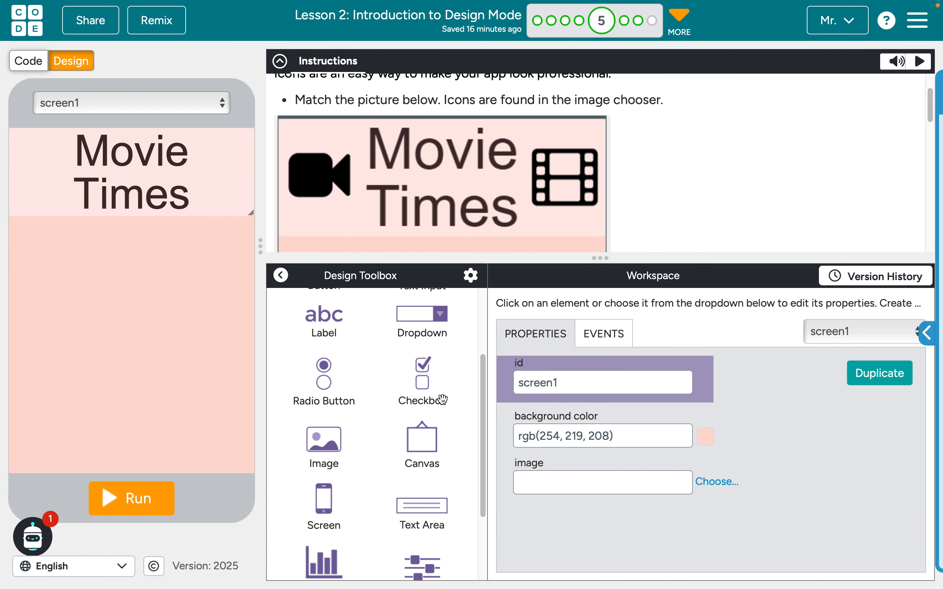
{"action": "left_click_drag", "start_coordinate": [330, 410], "coordinate": [68, 321]}
{"action": "left_click_drag", "start_coordinate": [313, 412], "coordinate": [189, 347]}
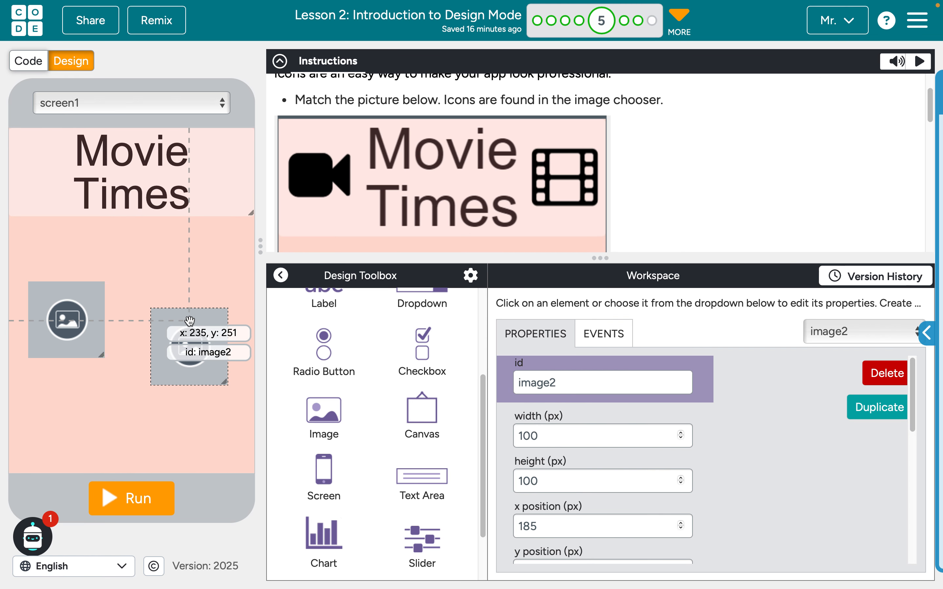
Search the icons for "camera" and assign the video-camera icon to image1
{"action": "left_click", "coordinate": [51, 305]}
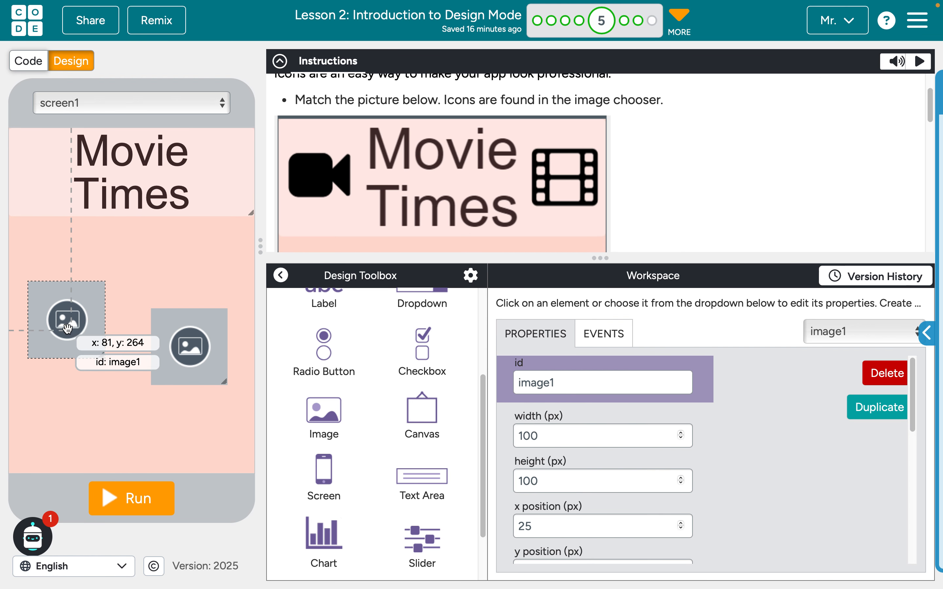
{"action": "scroll", "coordinate": [623, 454], "scroll_direction": "down", "scroll_amount": 4}
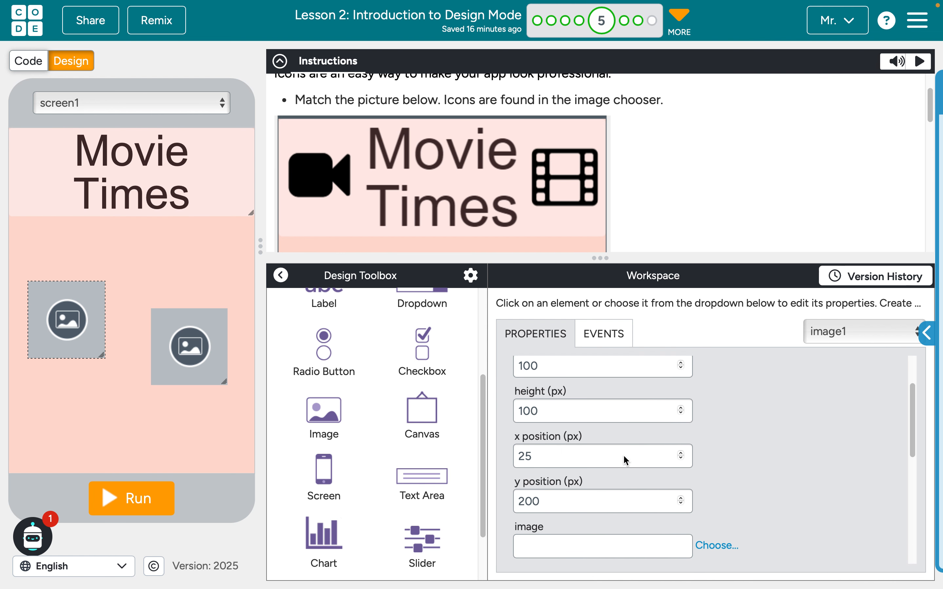
{"action": "left_click", "coordinate": [712, 462]}
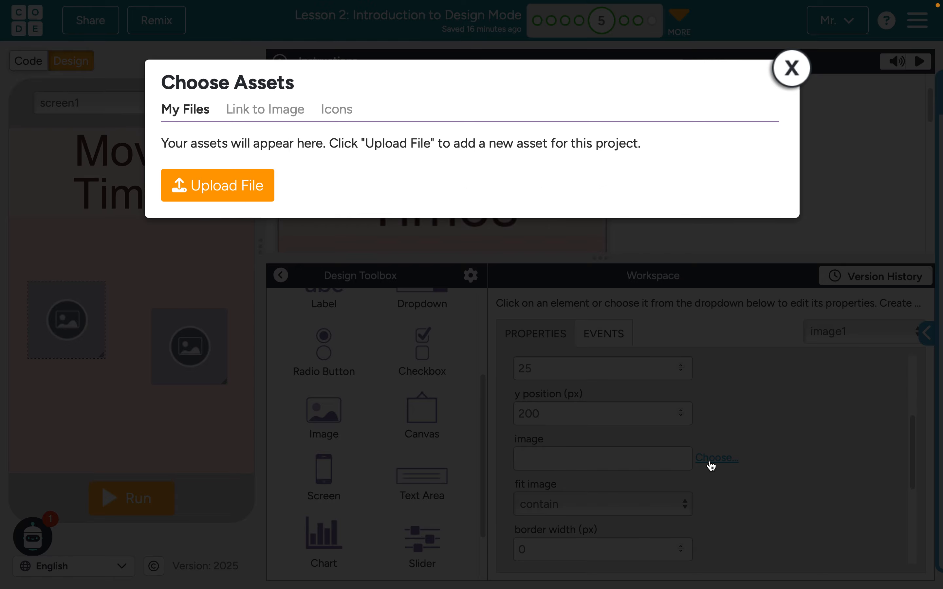
{"action": "left_click", "coordinate": [338, 117]}
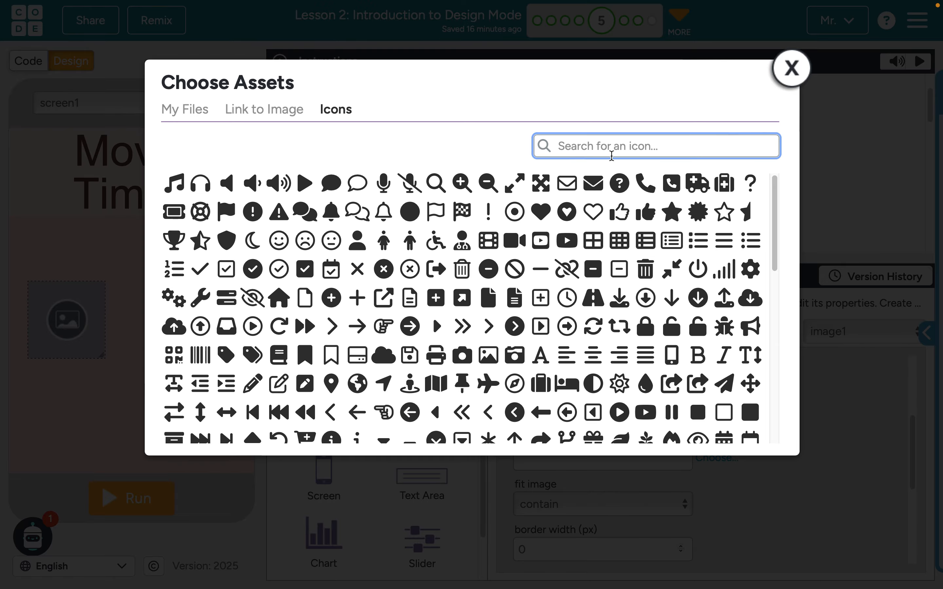
{"action": "type", "text": "camera"}
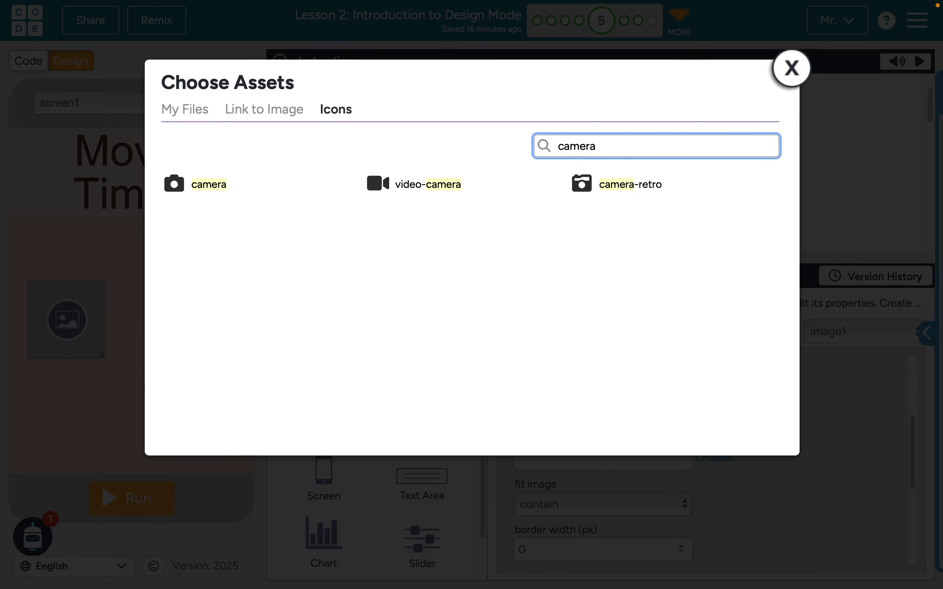
{"action": "left_click", "coordinate": [414, 187]}
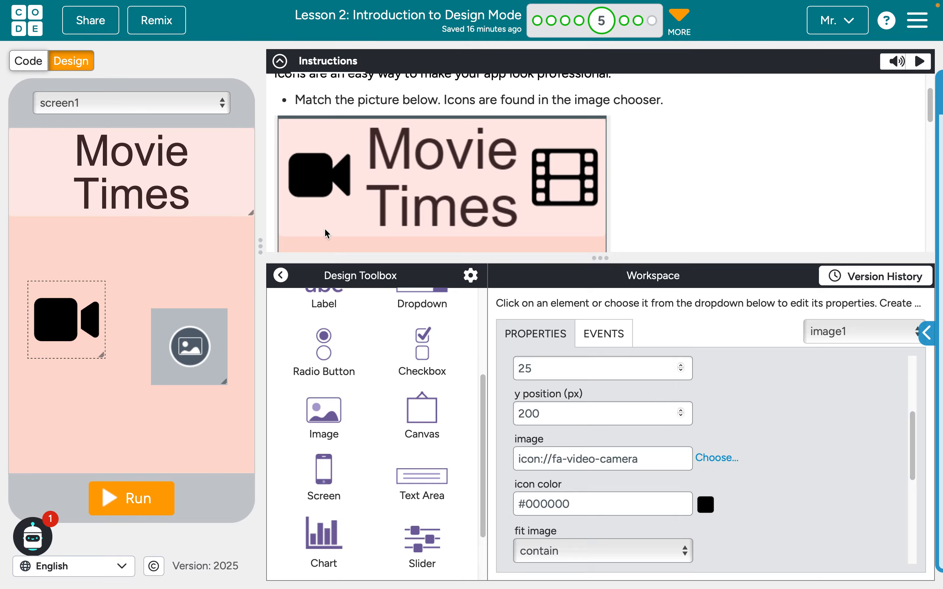
Search the icons for "film" and assign the film icon to image2
{"action": "left_click", "coordinate": [217, 318]}
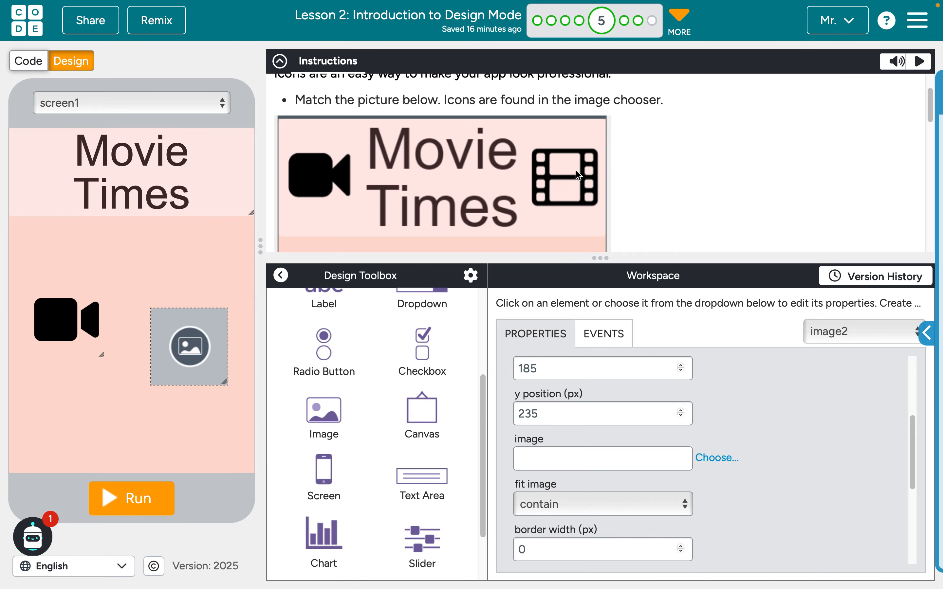
{"action": "left_click", "coordinate": [716, 460]}
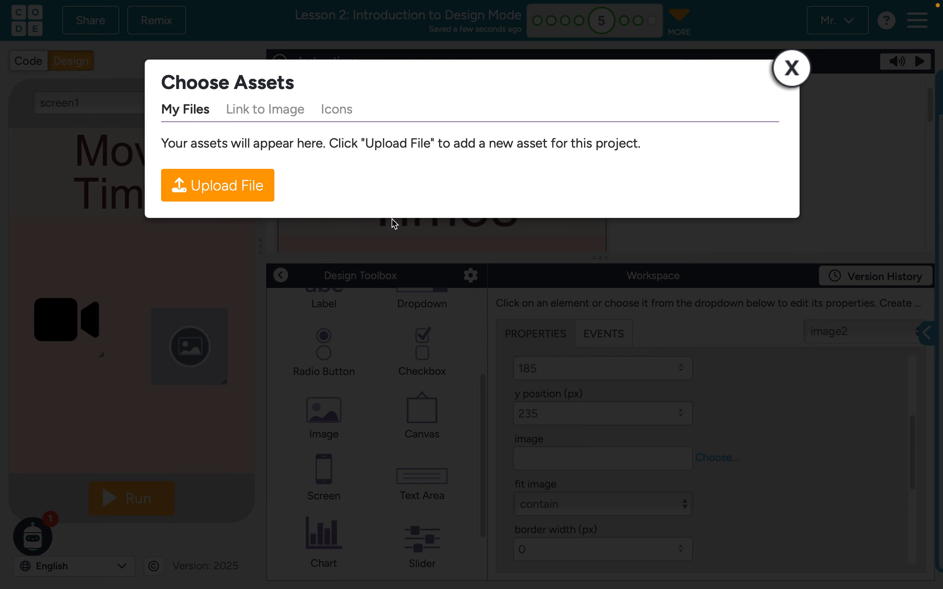
{"action": "left_click", "coordinate": [334, 113]}
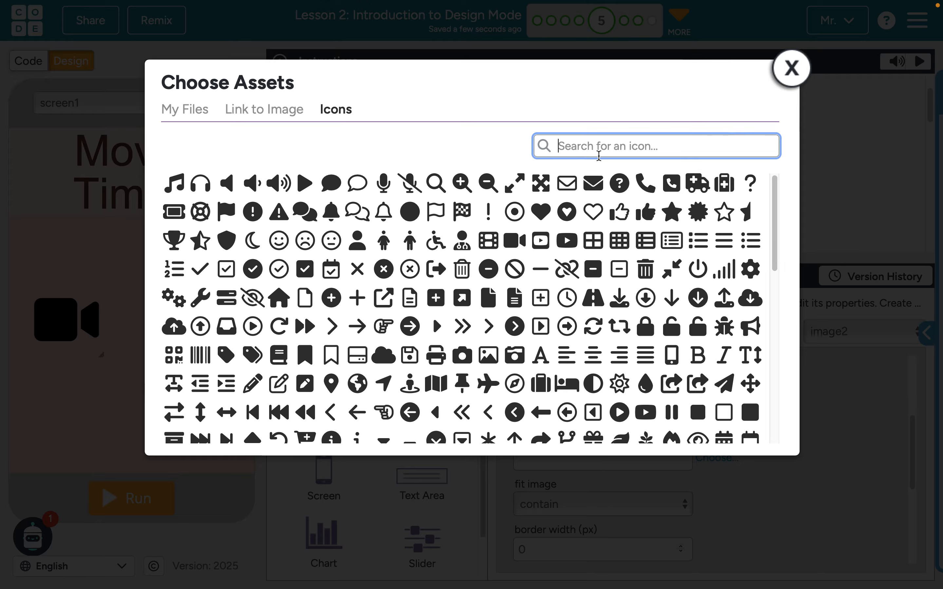
{"action": "type", "text": "film"}
{"action": "left_click", "coordinate": [195, 194]}
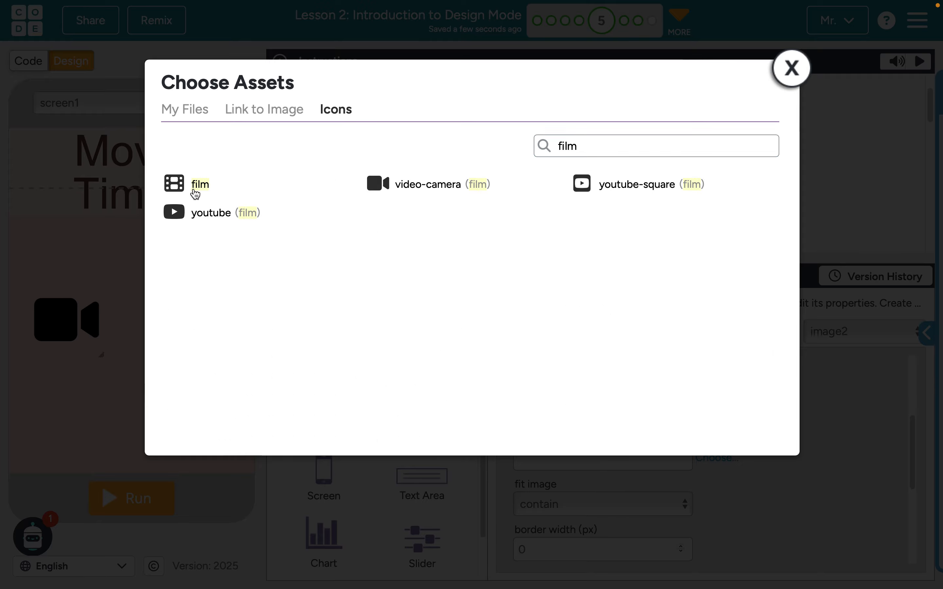
Resize the video-camera and film icons and place them on either side of the Movie Times title, and move on to level 6
{"action": "left_click", "coordinate": [84, 327]}
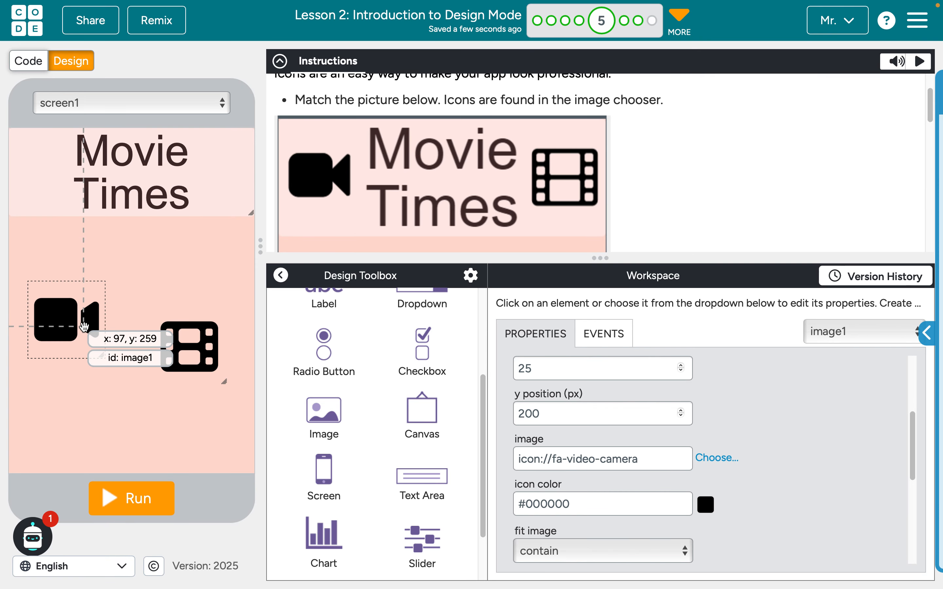
{"action": "left_click_drag", "start_coordinate": [102, 355], "coordinate": [94, 353]}
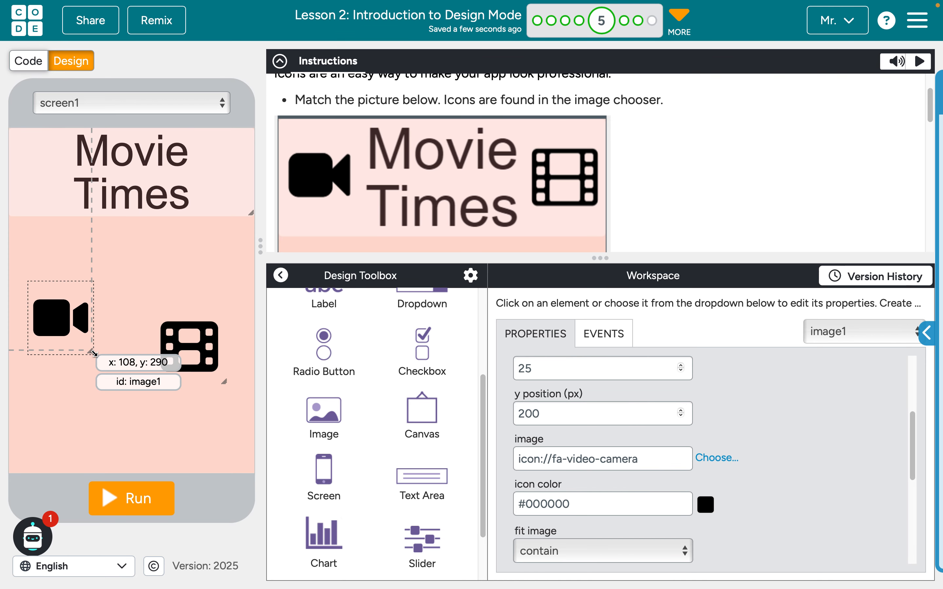
{"action": "left_click", "coordinate": [219, 384]}
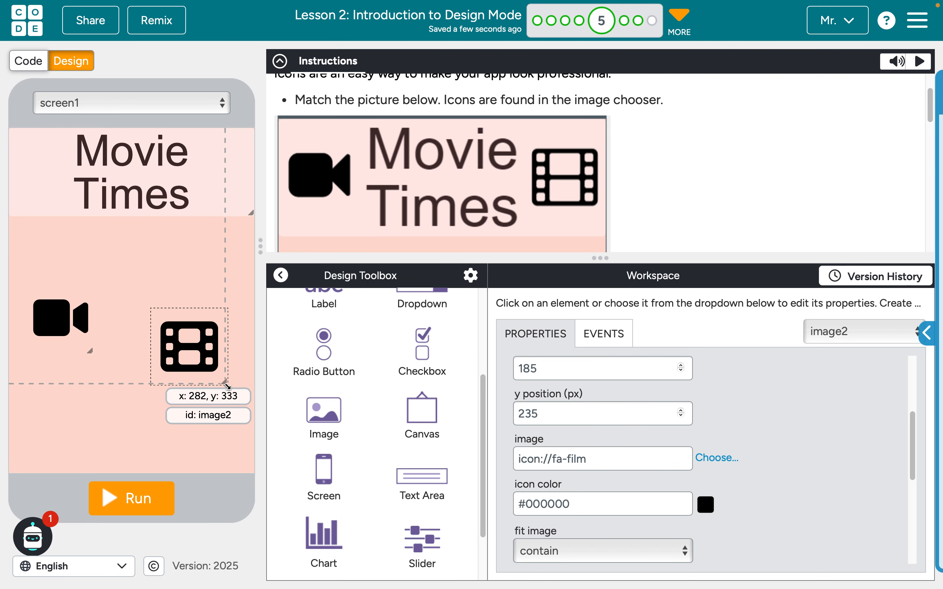
{"action": "left_click_drag", "start_coordinate": [228, 386], "coordinate": [224, 180]}
{"action": "left_click_drag", "start_coordinate": [45, 315], "coordinate": [30, 173]}
{"action": "left_click", "coordinate": [111, 335]}
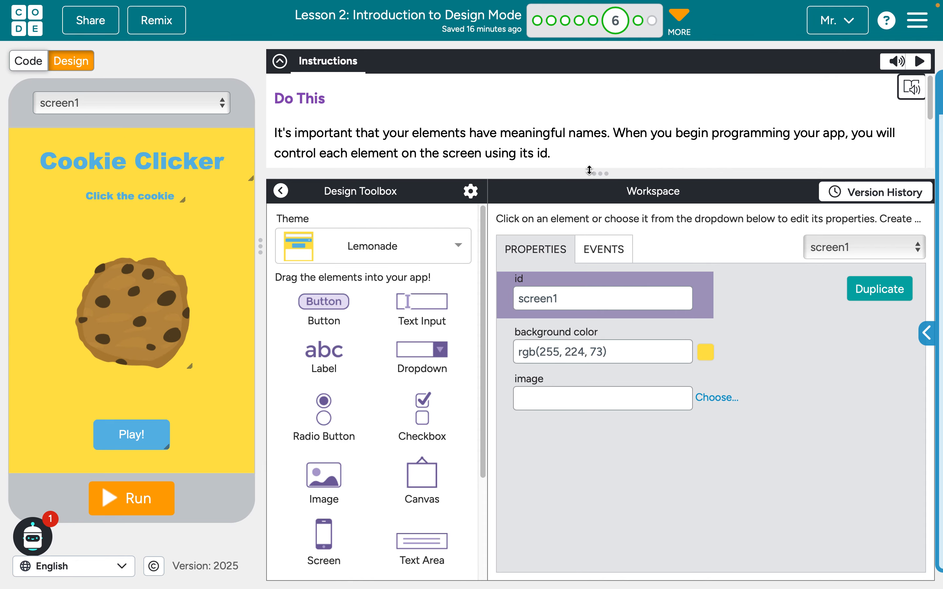
Enlarge the instructions area and set the Play! button's id to "playButton"
{"action": "left_click_drag", "start_coordinate": [591, 172], "coordinate": [591, 205]}
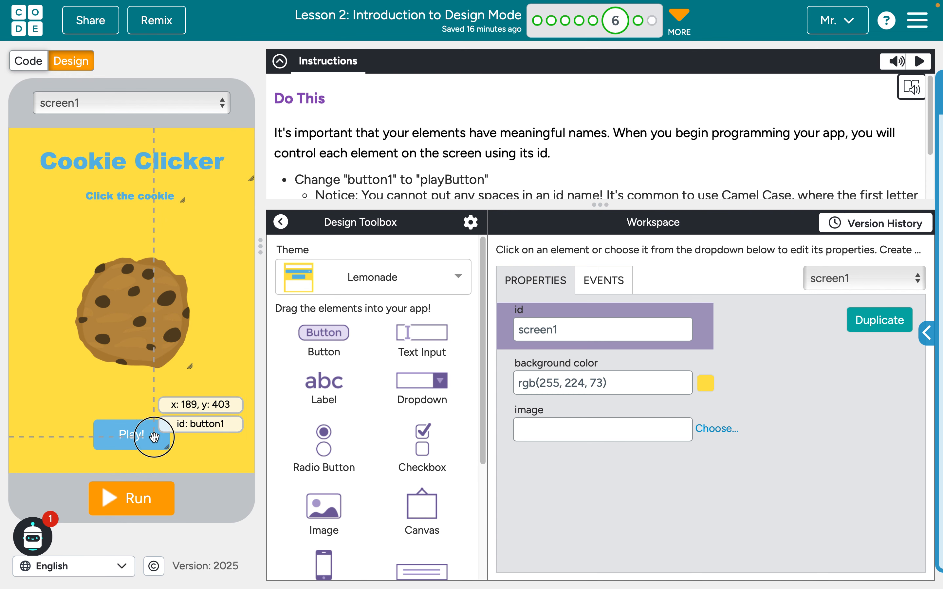
{"action": "left_click", "coordinate": [162, 435]}
{"action": "left_click", "coordinate": [532, 328]}
{"action": "double_click", "coordinate": [532, 329]}
{"action": "type", "text": "playButton"}
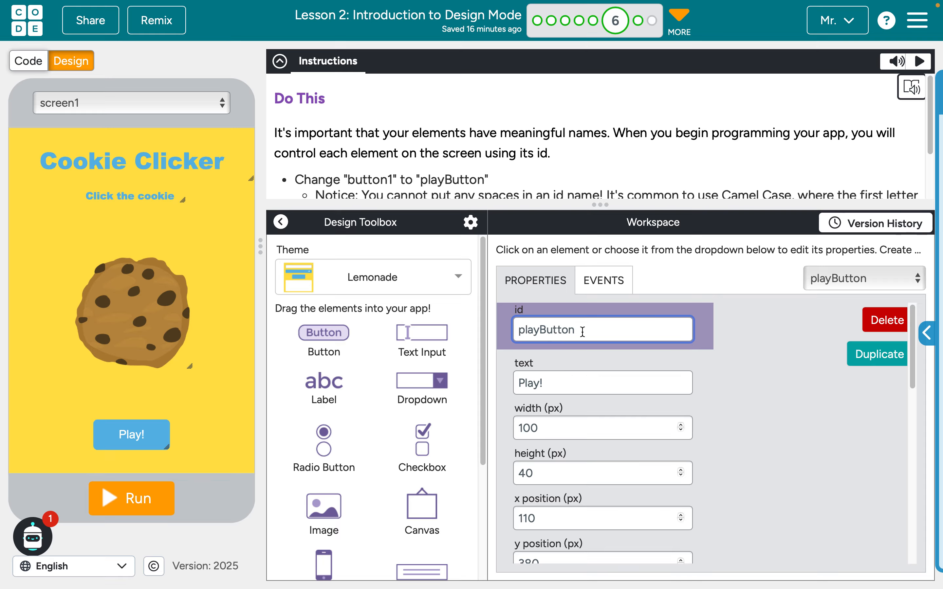
Read the remaining id-naming instructions and set the cookie image's id to "cookieImage"
{"action": "scroll", "coordinate": [569, 193], "scroll_direction": "down", "scroll_amount": 1}
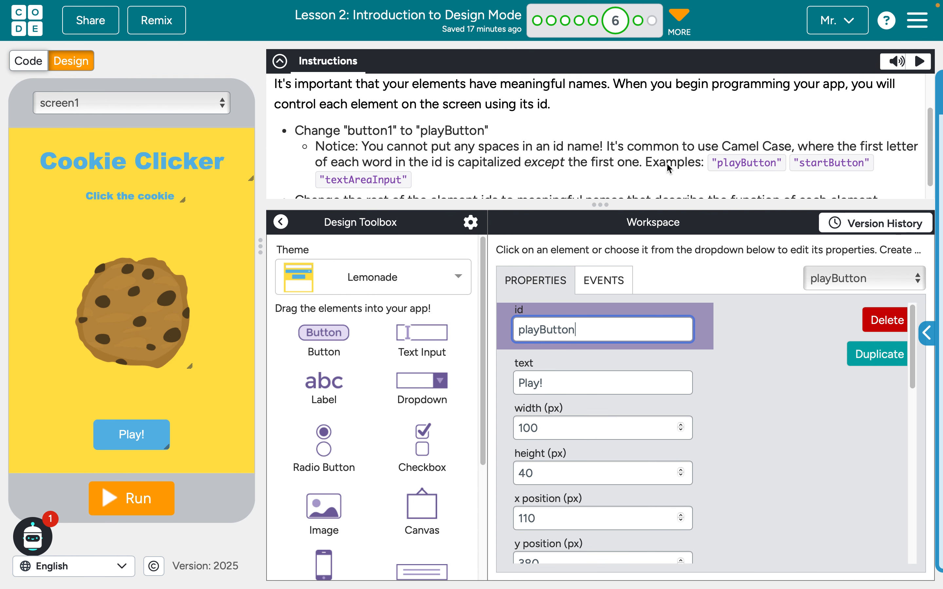
{"action": "scroll", "coordinate": [667, 168], "scroll_direction": "down", "scroll_amount": 1}
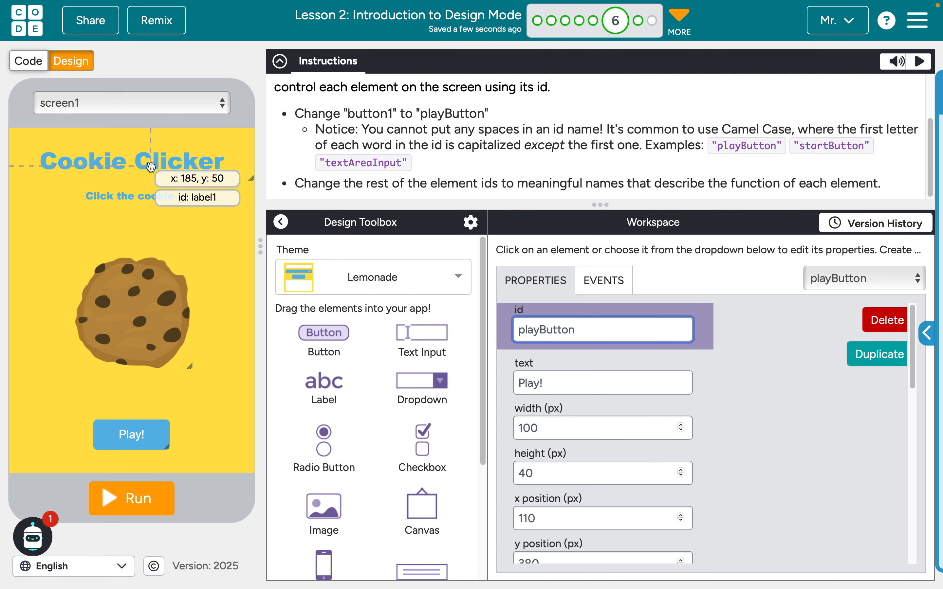
{"action": "left_click", "coordinate": [125, 311]}
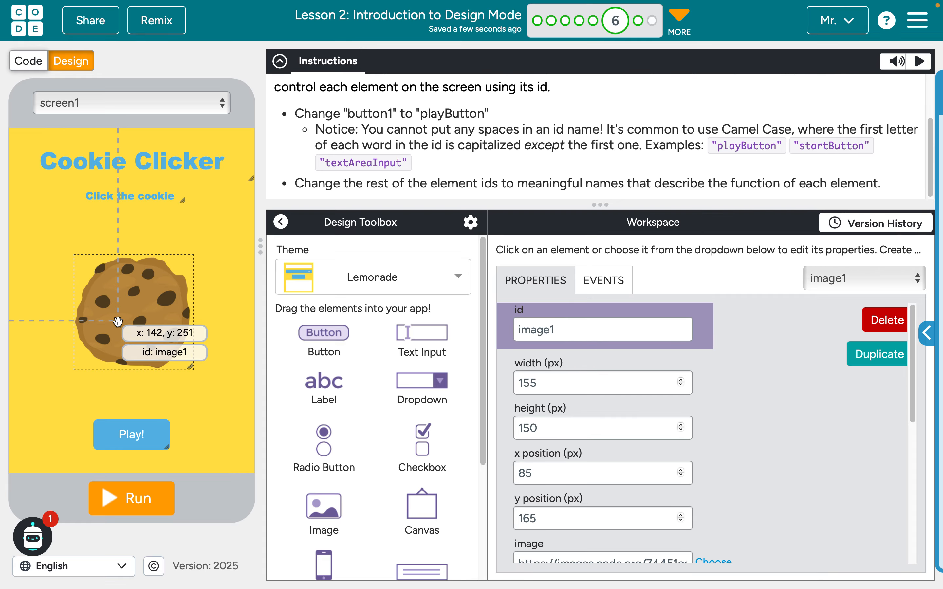
{"action": "left_click", "coordinate": [586, 335]}
{"action": "double_click", "coordinate": [587, 336]}
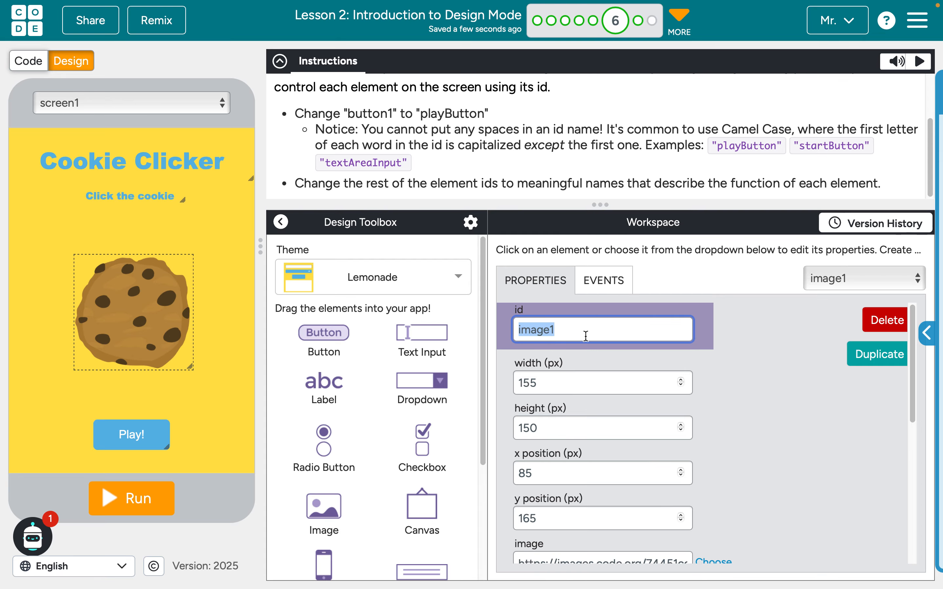
{"action": "type", "text": "cookie"}
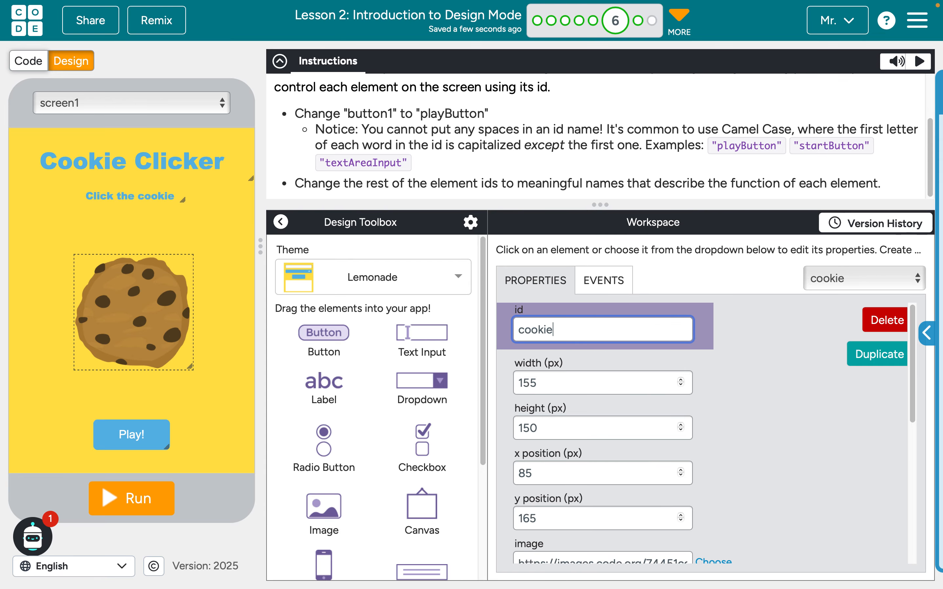
{"action": "type", "text": "Image"}
{"action": "left_click", "coordinate": [762, 425]}
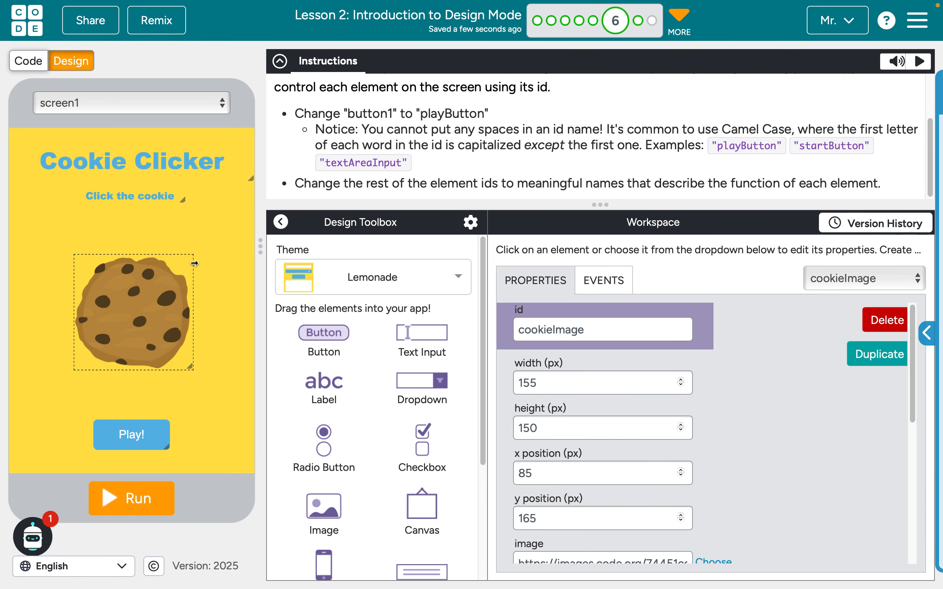
Set the id of the Cookie Clicker title label to "titleLabel"
{"action": "left_click", "coordinate": [83, 166]}
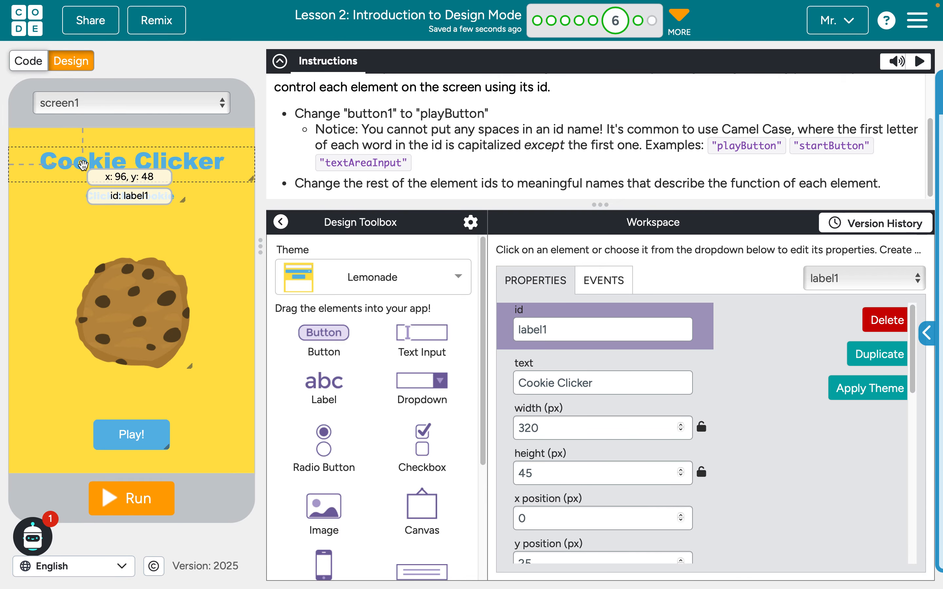
{"action": "left_click", "coordinate": [560, 329]}
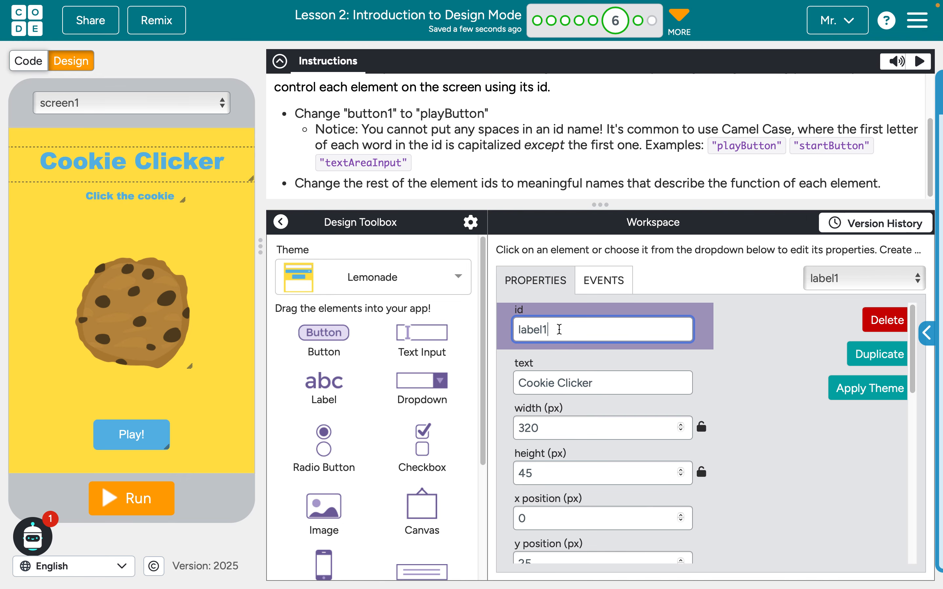
{"action": "key", "text": "ctrl+a"}
{"action": "type", "text": "titleLAbe"}
{"action": "key", "text": "BackSpace"}
{"action": "key", "text": "BackSpace"}
{"action": "key", "text": "BackSpace"}
{"action": "key", "text": "BackSpace"}
{"action": "type", "text": "Label"}
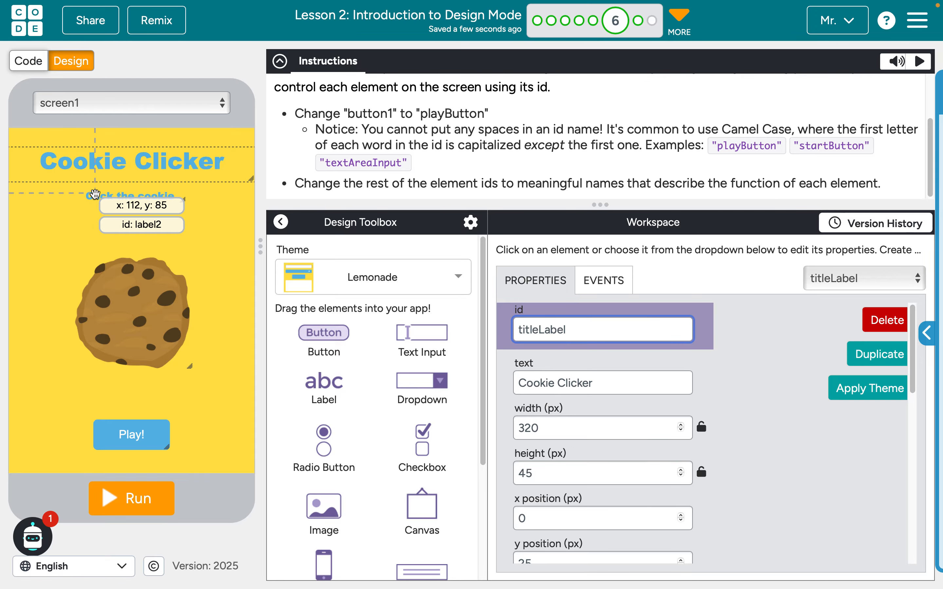
Set the id of the "Click the cookie" label to "instructionsLabel"
{"action": "left_click", "coordinate": [94, 195]}
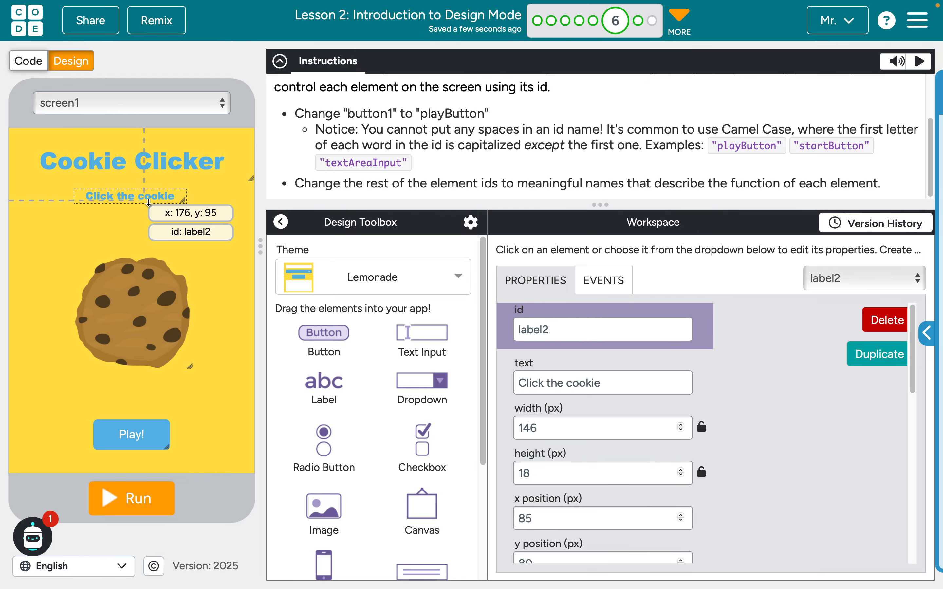
{"action": "double_click", "coordinate": [522, 332]}
{"action": "type", "text": "instructionsLabe"}
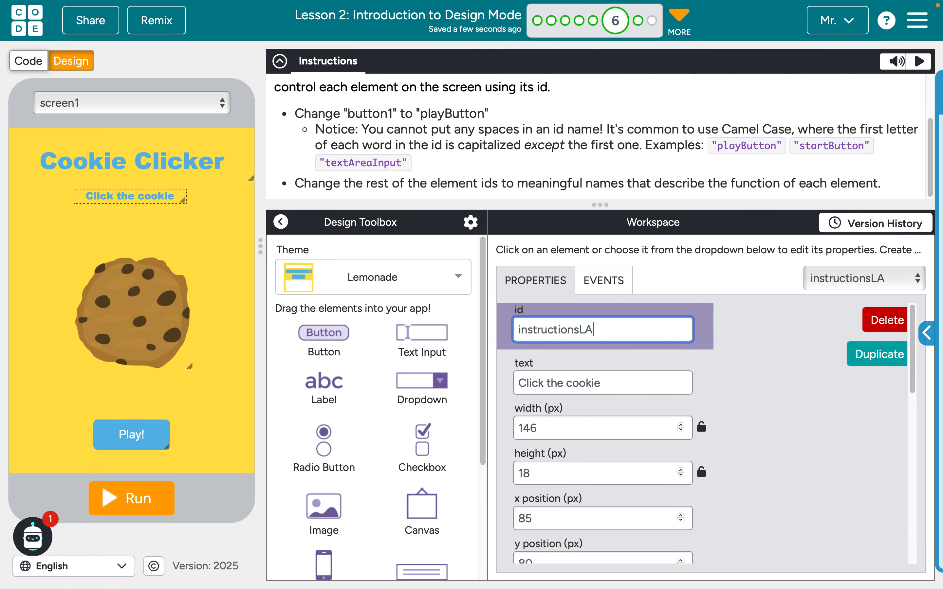
{"action": "key", "text": "BackSpace"}
{"action": "key", "text": "BackSpace"}
{"action": "key", "text": "BackSpace"}
{"action": "type", "text": "able"}
{"action": "key", "text": "BackSpace"}
{"action": "key", "text": "BackSpace"}
{"action": "type", "text": "el"}
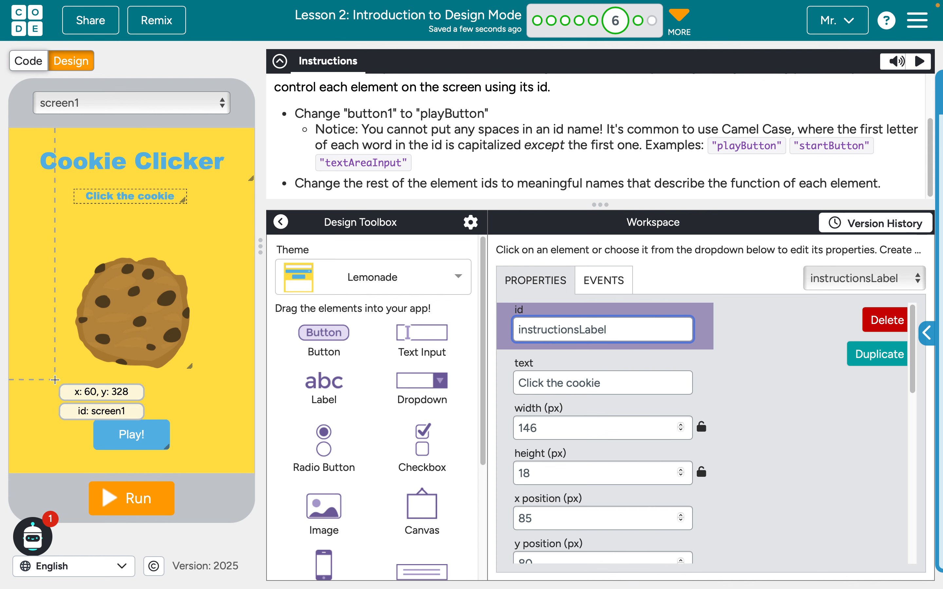
Set the screen's id to "homeScreen" and move on to level 7
{"action": "left_click", "coordinate": [25, 378]}
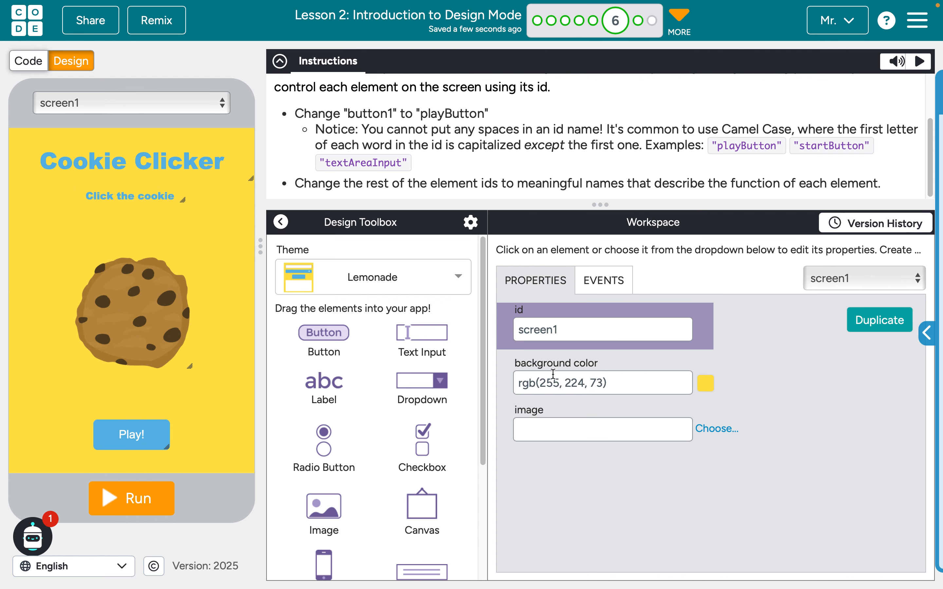
{"action": "left_click", "coordinate": [565, 327]}
{"action": "double_click", "coordinate": [566, 328]}
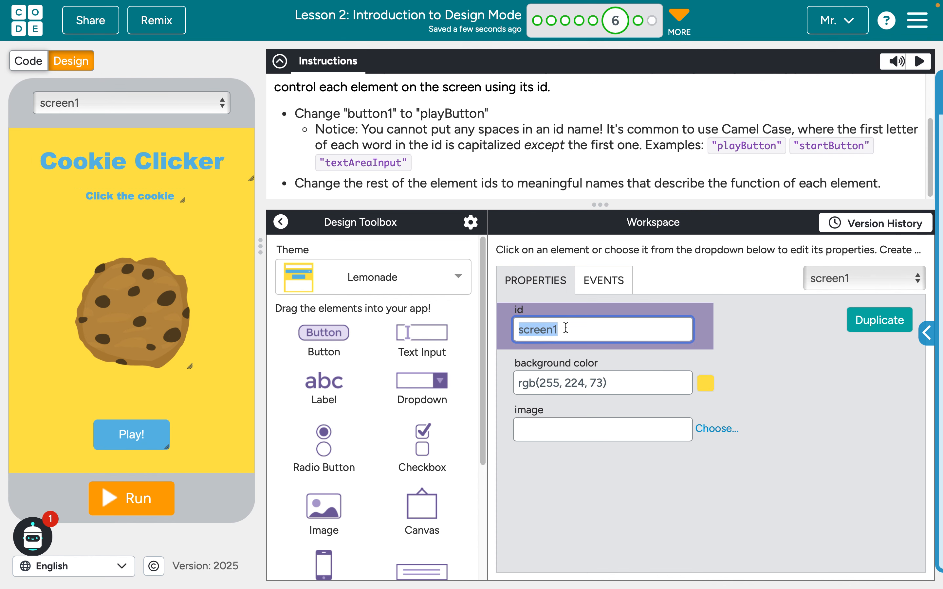
{"action": "type", "text": "homeScreen"}
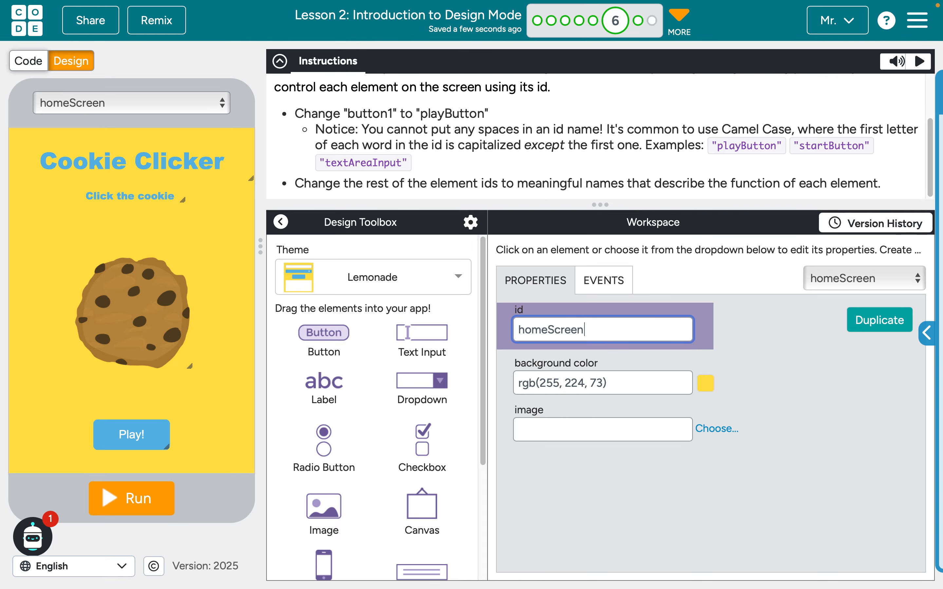
{"action": "left_click", "coordinate": [846, 397]}
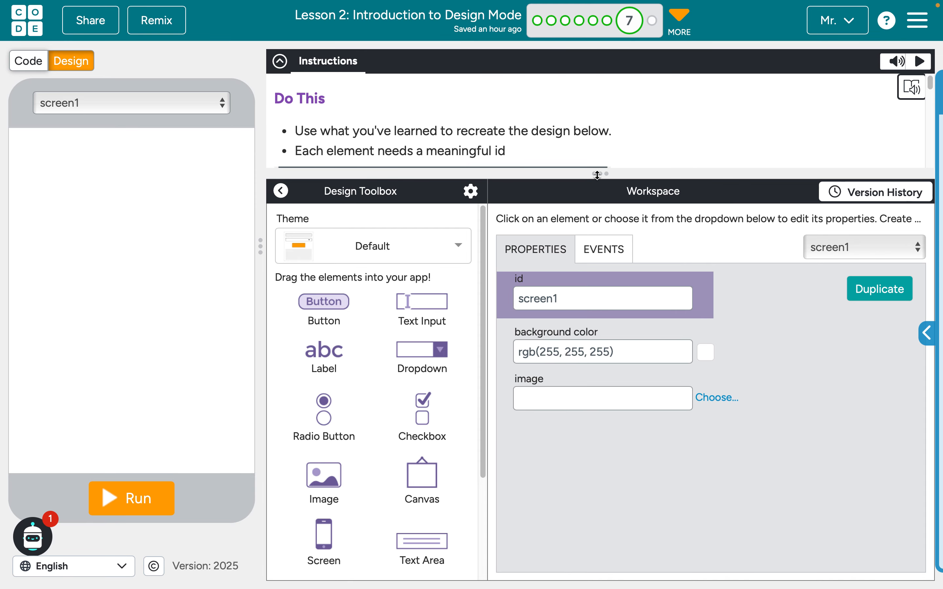
Enlarge the instructions area and examine the whole Practice Log target design, from its title to the Add Record button
{"action": "left_click_drag", "start_coordinate": [597, 174], "coordinate": [605, 360]}
{"action": "scroll", "coordinate": [636, 196], "scroll_direction": "down", "scroll_amount": 2}
{"action": "scroll", "coordinate": [636, 196], "scroll_direction": "down", "scroll_amount": 2}
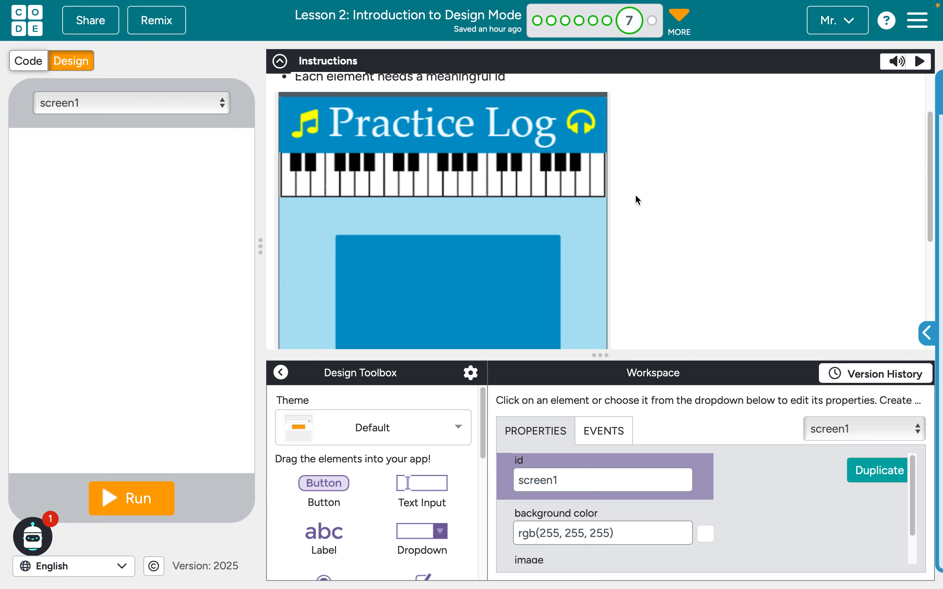
{"action": "scroll", "coordinate": [635, 196], "scroll_direction": "down", "scroll_amount": 10}
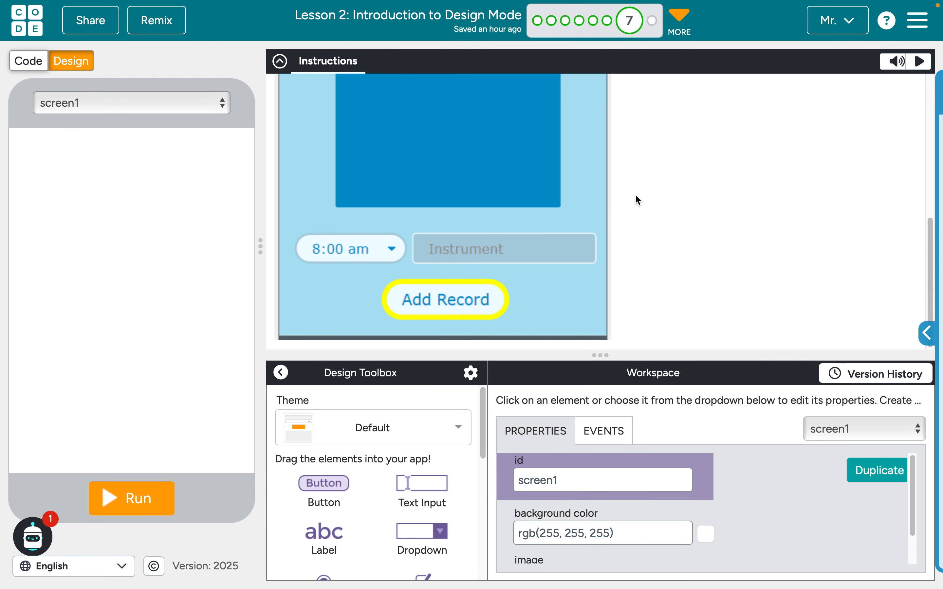
{"action": "scroll", "coordinate": [636, 196], "scroll_direction": "up", "scroll_amount": 10}
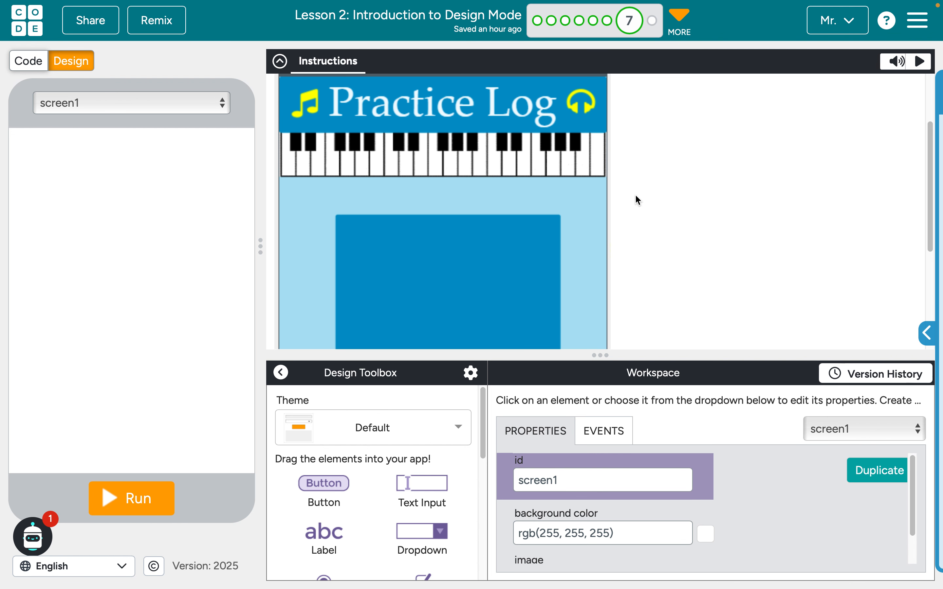
{"action": "scroll", "coordinate": [636, 196], "scroll_direction": "up", "scroll_amount": 2}
{"action": "scroll", "coordinate": [635, 196], "scroll_direction": "down", "scroll_amount": 2}
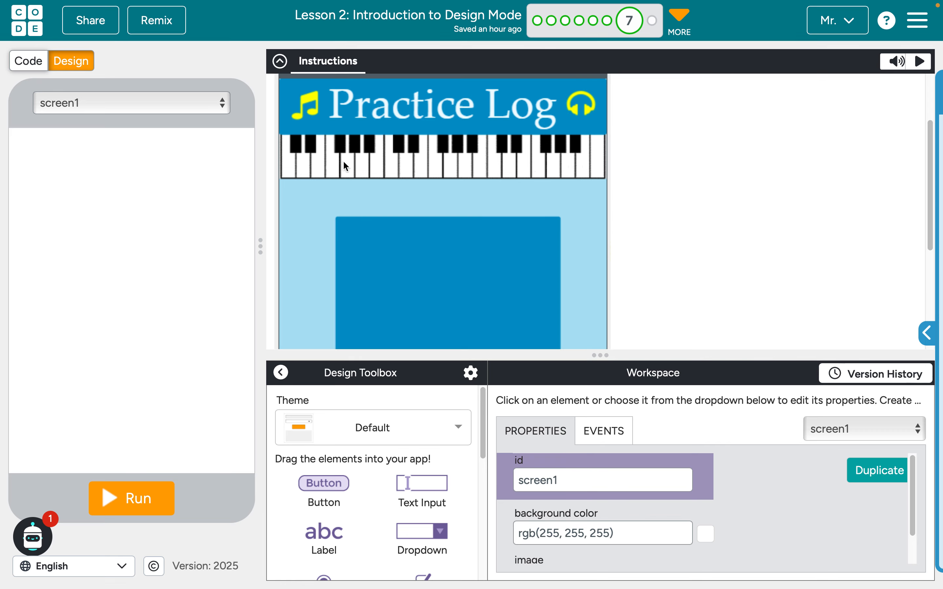
{"action": "scroll", "coordinate": [556, 167], "scroll_direction": "down", "scroll_amount": 10}
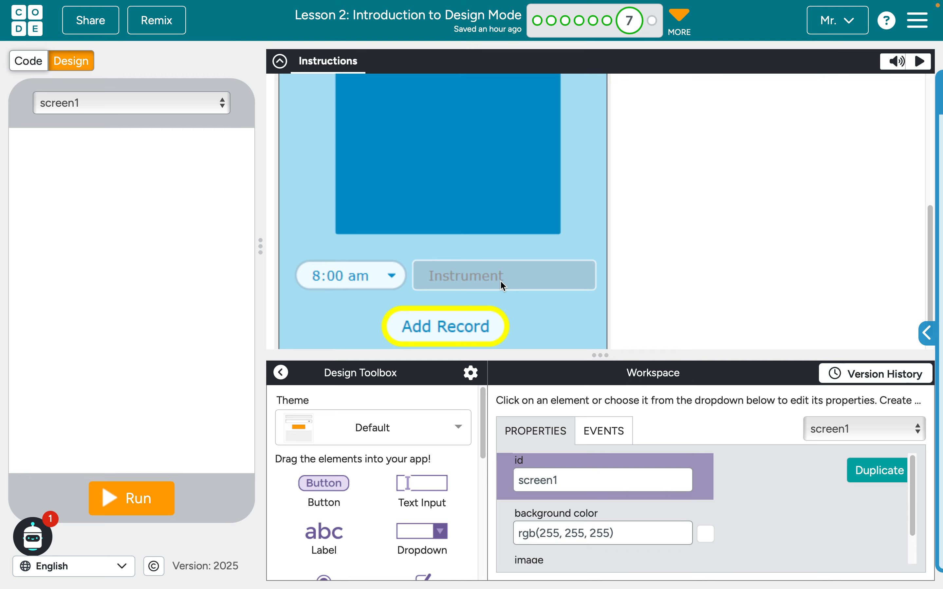
{"action": "scroll", "coordinate": [501, 281], "scroll_direction": "down", "scroll_amount": 1}
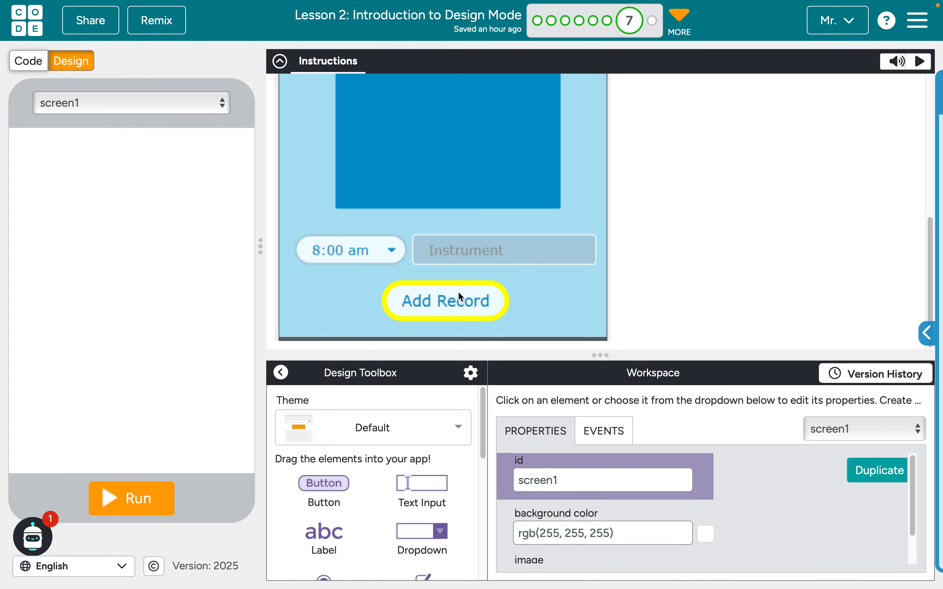
{"action": "scroll", "coordinate": [458, 293], "scroll_direction": "up", "scroll_amount": 5}
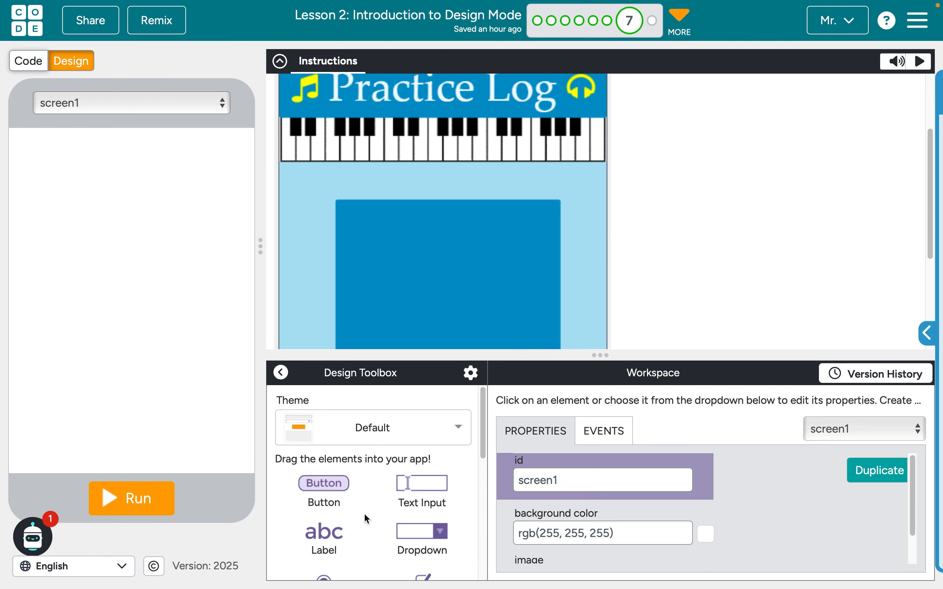
Add a label in the upper part of the empty screen and set its id to "titleLabel"
{"action": "scroll", "coordinate": [366, 516], "scroll_direction": "down", "scroll_amount": 1}
{"action": "left_click_drag", "start_coordinate": [324, 509], "coordinate": [114, 194]}
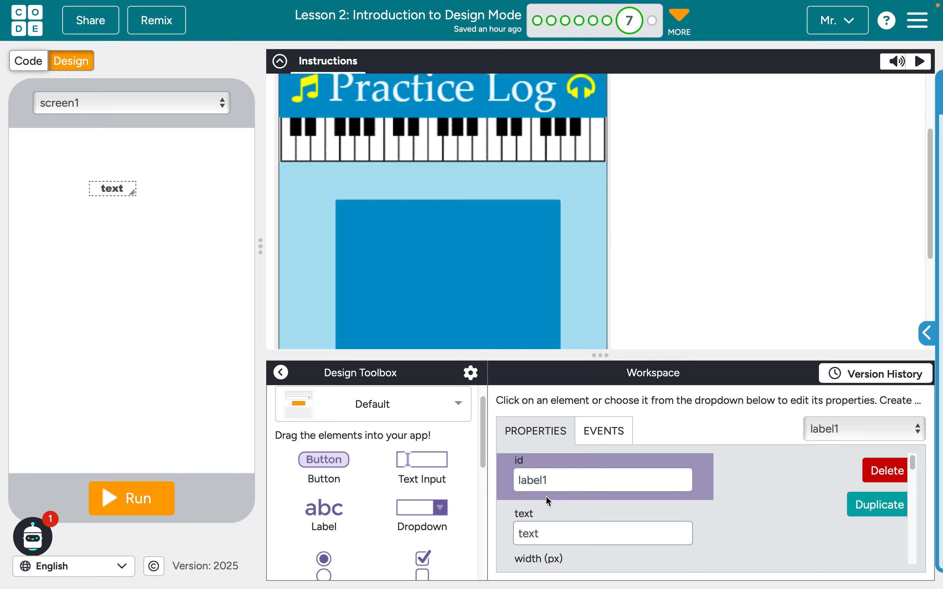
{"action": "double_click", "coordinate": [533, 482]}
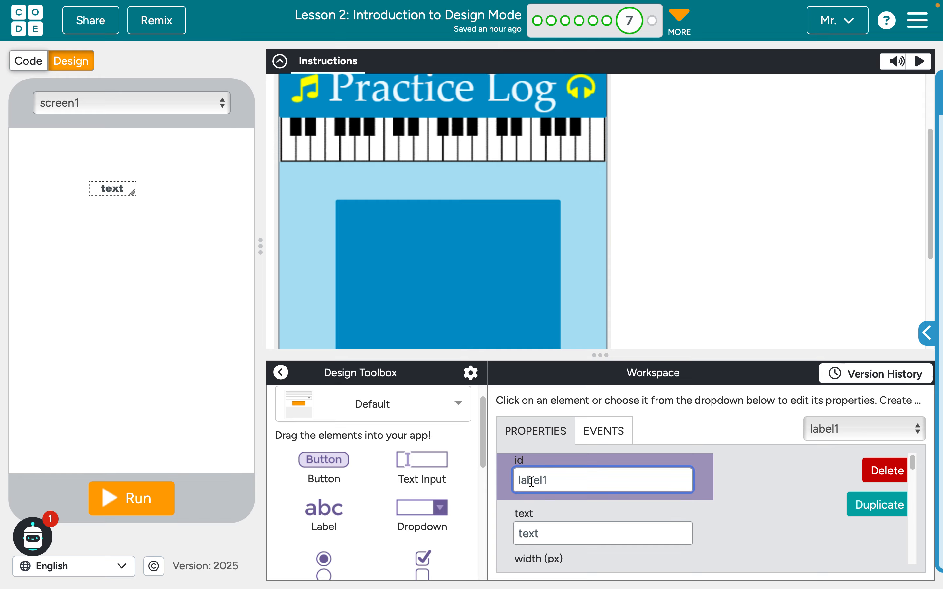
{"action": "type", "text": "titleTabe"}
{"action": "key", "text": "BackSpace"}
{"action": "key", "text": "BackSpace"}
{"action": "key", "text": "BackSpace"}
{"action": "key", "text": "BackSpace"}
{"action": "type", "text": "Label"}
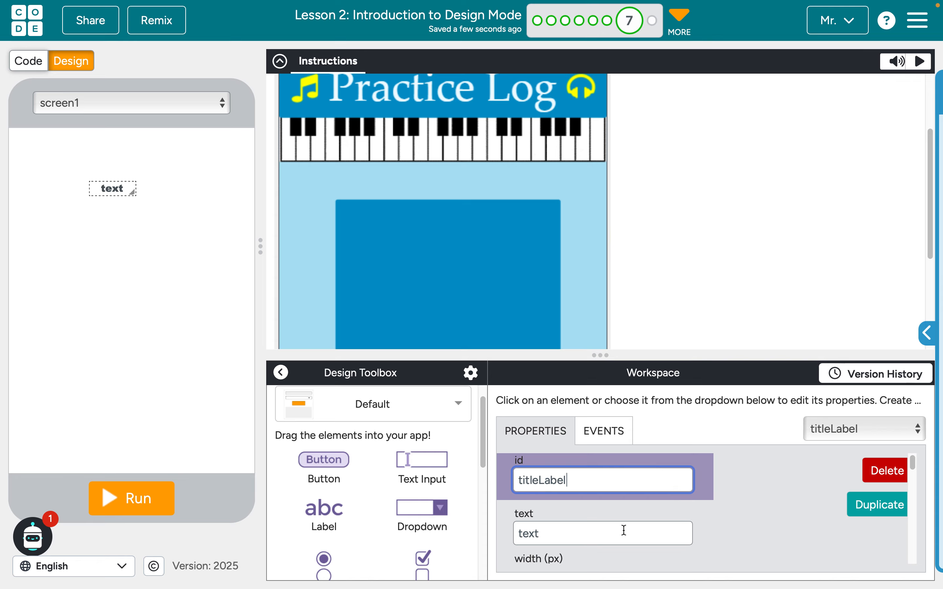
Set the title label's text to "Practice Log"
{"action": "scroll", "coordinate": [624, 530], "scroll_direction": "down", "scroll_amount": 1}
{"action": "scroll", "coordinate": [625, 534], "scroll_direction": "down", "scroll_amount": 1}
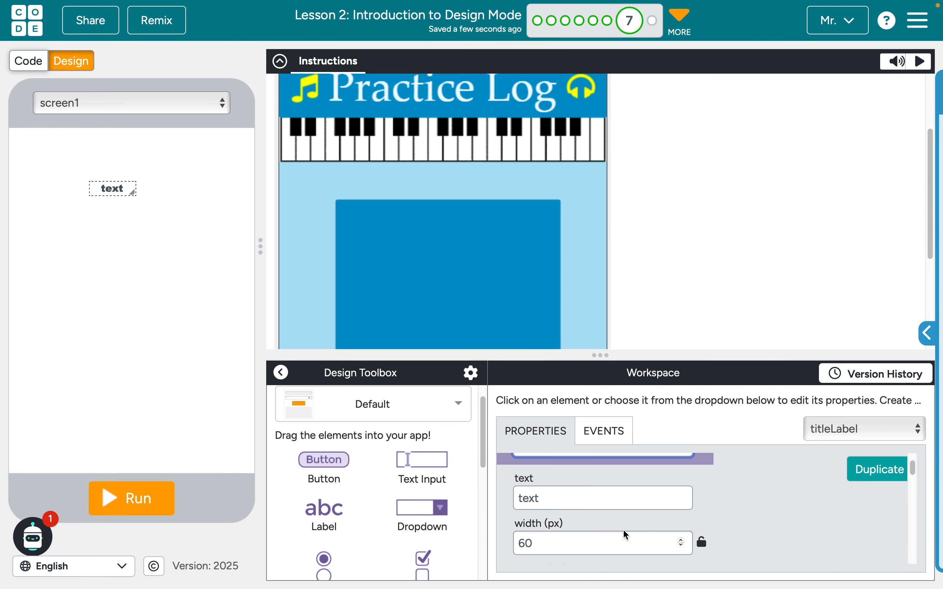
{"action": "left_click", "coordinate": [538, 499]}
{"action": "double_click", "coordinate": [538, 499]}
{"action": "type", "text": "Practice Log"}
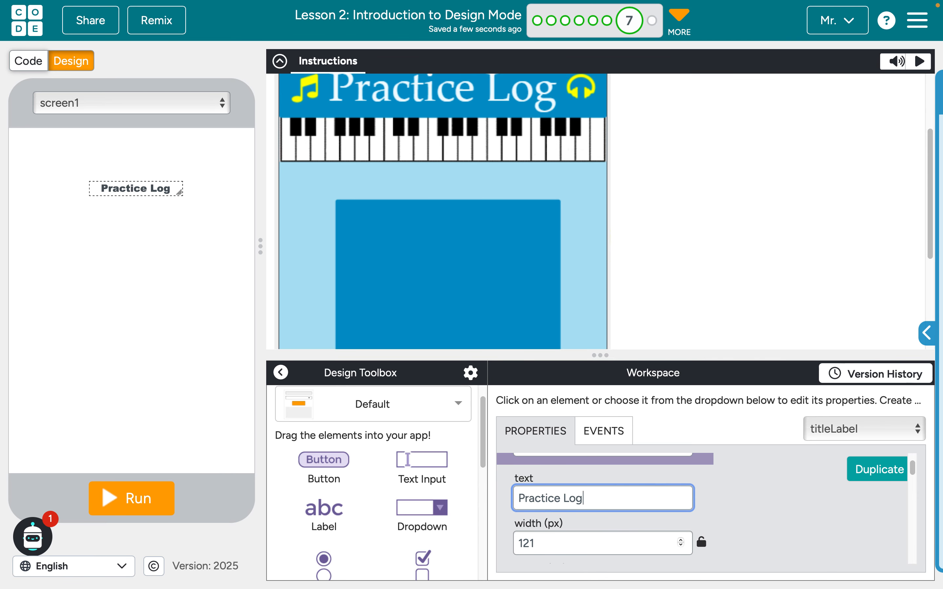
Change the app's theme from Default to Polar to match the blue colors of the target design
{"action": "scroll", "coordinate": [679, 522], "scroll_direction": "down", "scroll_amount": 8}
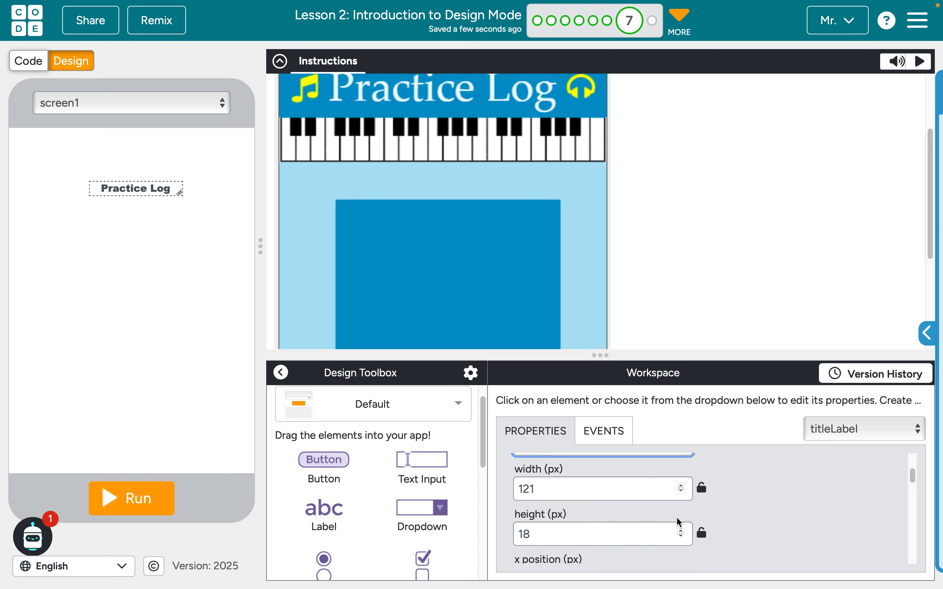
{"action": "scroll", "coordinate": [677, 516], "scroll_direction": "down", "scroll_amount": 2}
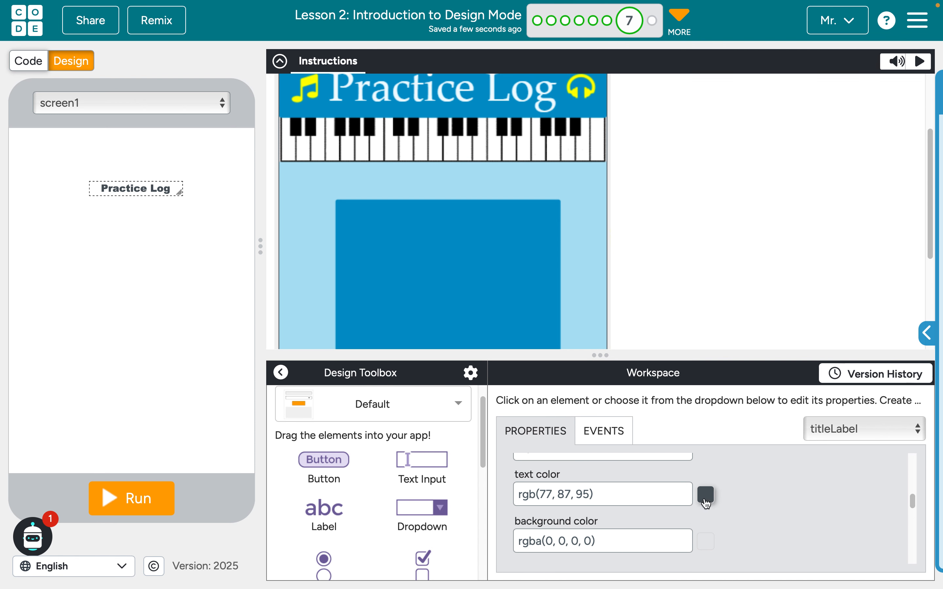
{"action": "left_click", "coordinate": [606, 543]}
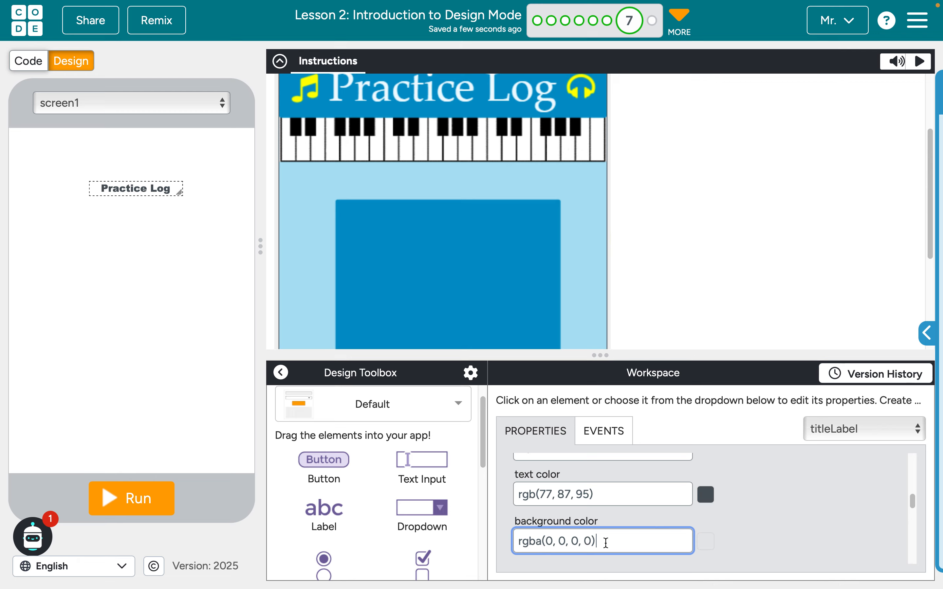
{"action": "scroll", "coordinate": [606, 542], "scroll_direction": "down", "scroll_amount": 1}
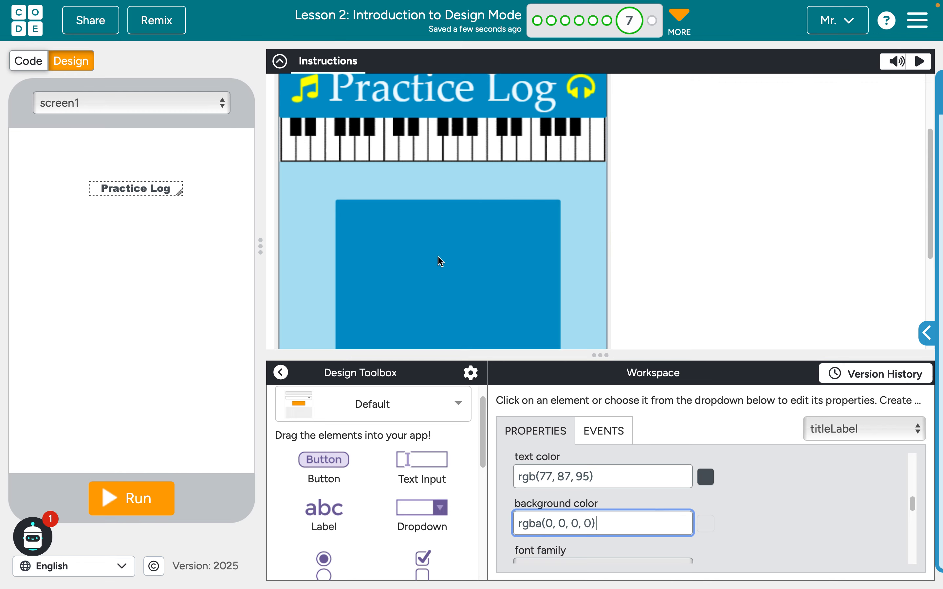
{"action": "scroll", "coordinate": [391, 316], "scroll_direction": "down", "scroll_amount": 5}
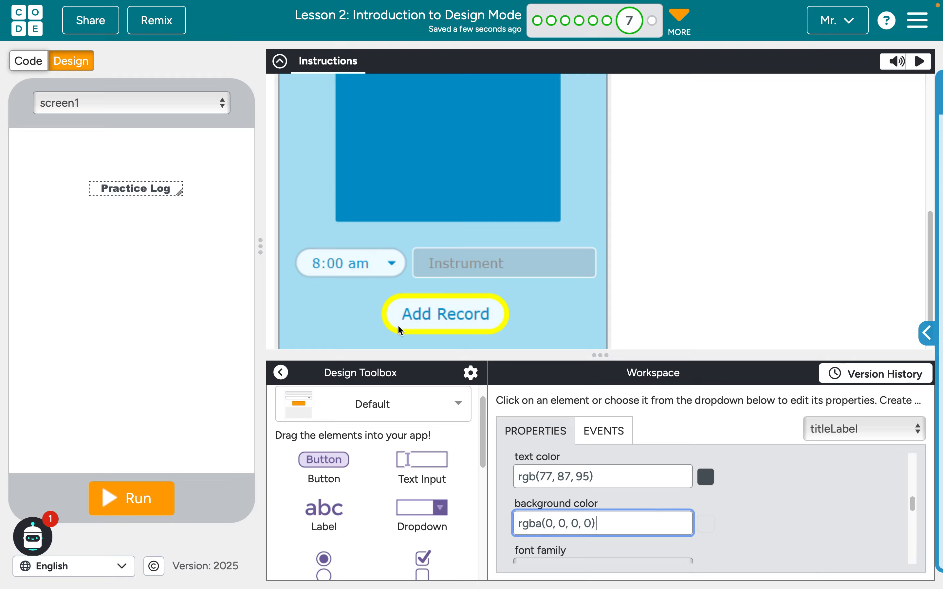
{"action": "left_click", "coordinate": [415, 402]}
{"action": "scroll", "coordinate": [412, 483], "scroll_direction": "down", "scroll_amount": 2}
{"action": "scroll", "coordinate": [412, 483], "scroll_direction": "down", "scroll_amount": 9}
{"action": "scroll", "coordinate": [412, 483], "scroll_direction": "down", "scroll_amount": 5}
{"action": "left_click", "coordinate": [352, 473]}
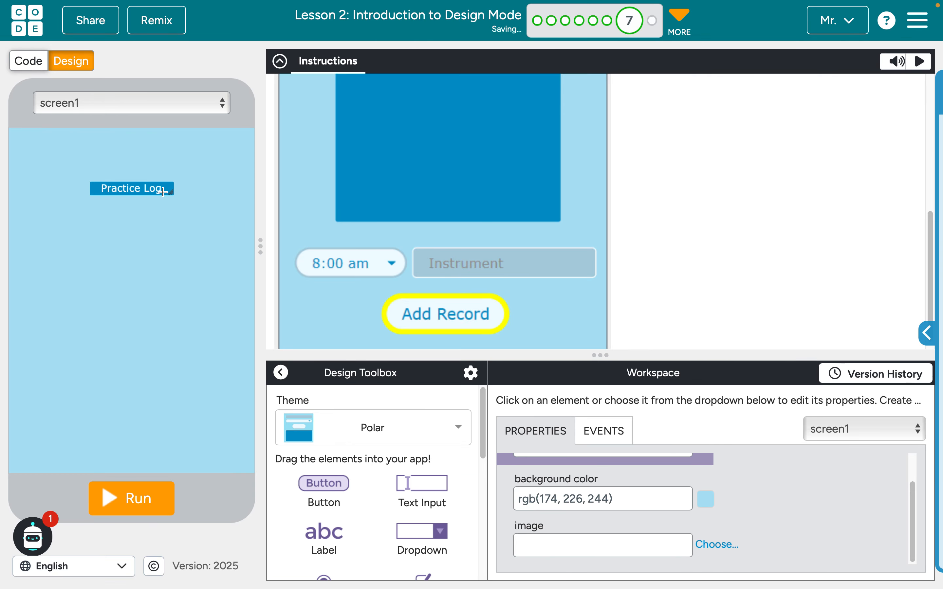
Move the title label to the screen's top-left corner and stretch it to a banner 320 px wide and about 50 px tall
{"action": "left_click", "coordinate": [100, 173]}
{"action": "left_click_drag", "start_coordinate": [100, 173], "coordinate": [248, 167]}
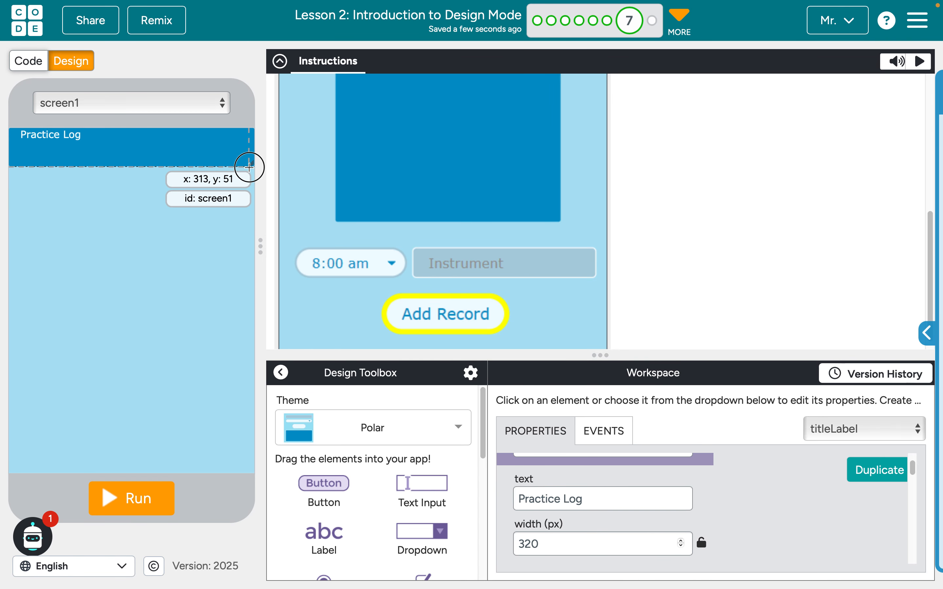
{"action": "left_click", "coordinate": [249, 168]}
Increase the title label's font size to 31 px
{"action": "scroll", "coordinate": [438, 190], "scroll_direction": "up", "scroll_amount": 6}
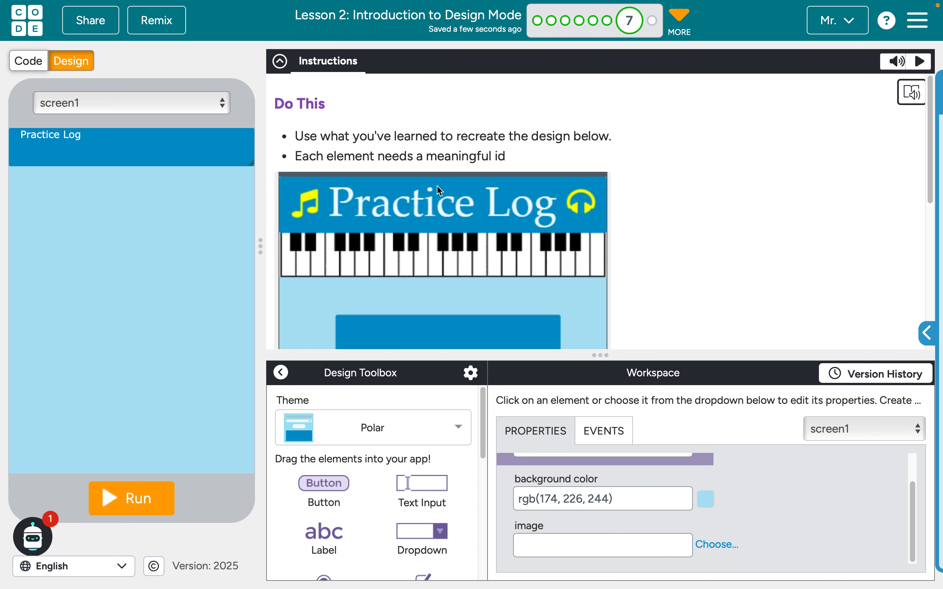
{"action": "left_click", "coordinate": [53, 130]}
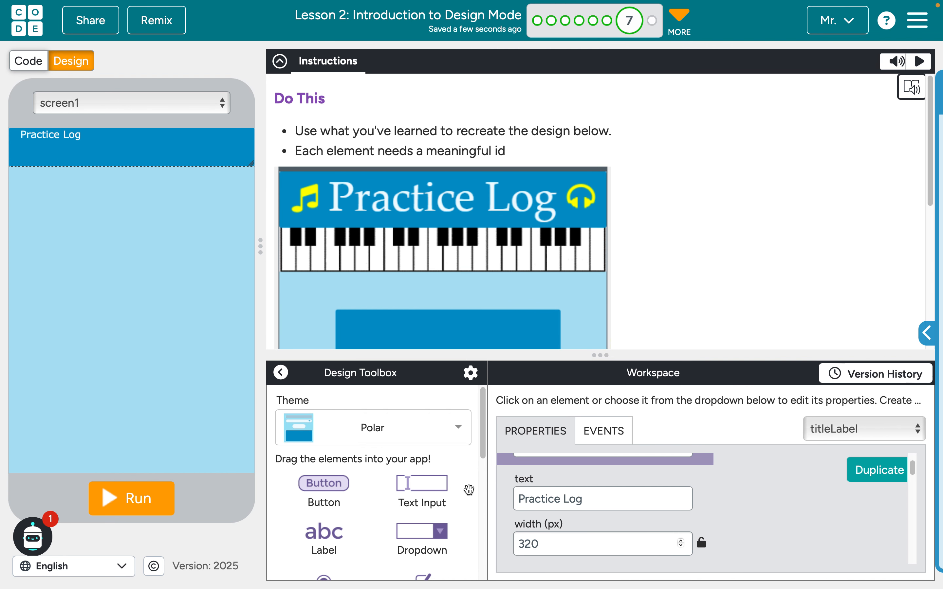
{"action": "scroll", "coordinate": [653, 529], "scroll_direction": "down", "scroll_amount": 1}
{"action": "scroll", "coordinate": [649, 524], "scroll_direction": "down", "scroll_amount": 10}
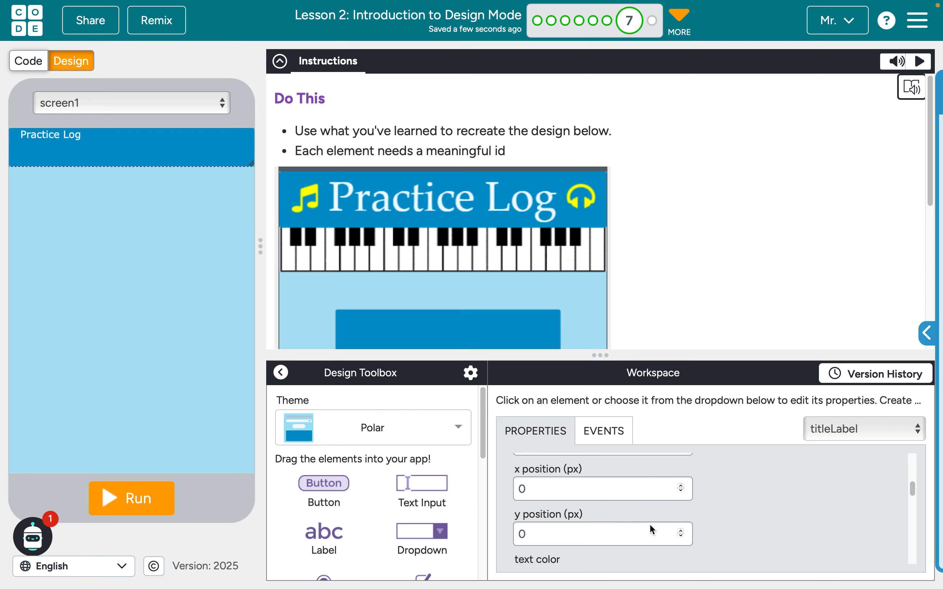
{"action": "scroll", "coordinate": [650, 524], "scroll_direction": "down", "scroll_amount": 5}
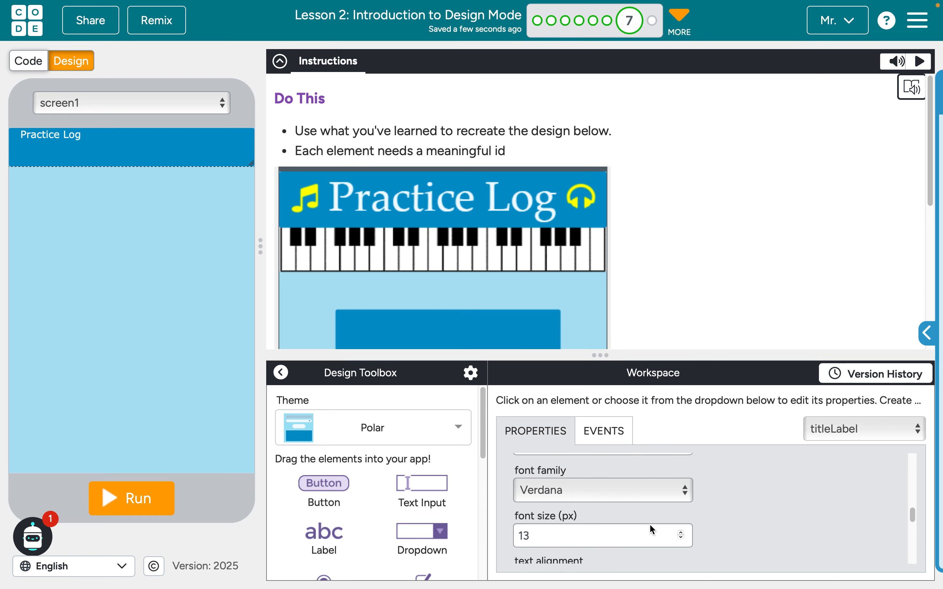
{"action": "scroll", "coordinate": [670, 521], "scroll_direction": "down", "scroll_amount": 1}
{"action": "left_click", "coordinate": [681, 519]}
{"action": "left_click", "coordinate": [681, 519]}
{"action": "left_click", "coordinate": [681, 519]}
{"action": "left_click", "coordinate": [681, 519]}
{"action": "left_click", "coordinate": [681, 519]}
{"action": "left_click", "coordinate": [681, 519]}
{"action": "left_click", "coordinate": [681, 519]}
{"action": "double_click", "coordinate": [681, 519]}
{"action": "triple_click", "coordinate": [681, 519]}
{"action": "triple_click", "coordinate": [681, 519]}
{"action": "triple_click", "coordinate": [681, 519]}
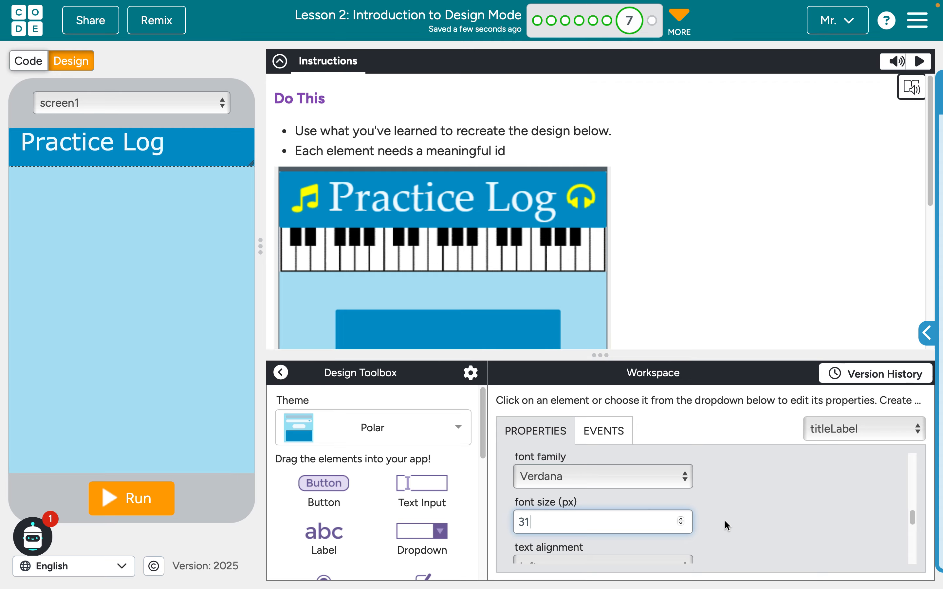
Center the title label's text and change its font family to Palatino
{"action": "scroll", "coordinate": [726, 527], "scroll_direction": "down", "scroll_amount": 2}
{"action": "left_click", "coordinate": [652, 507]}
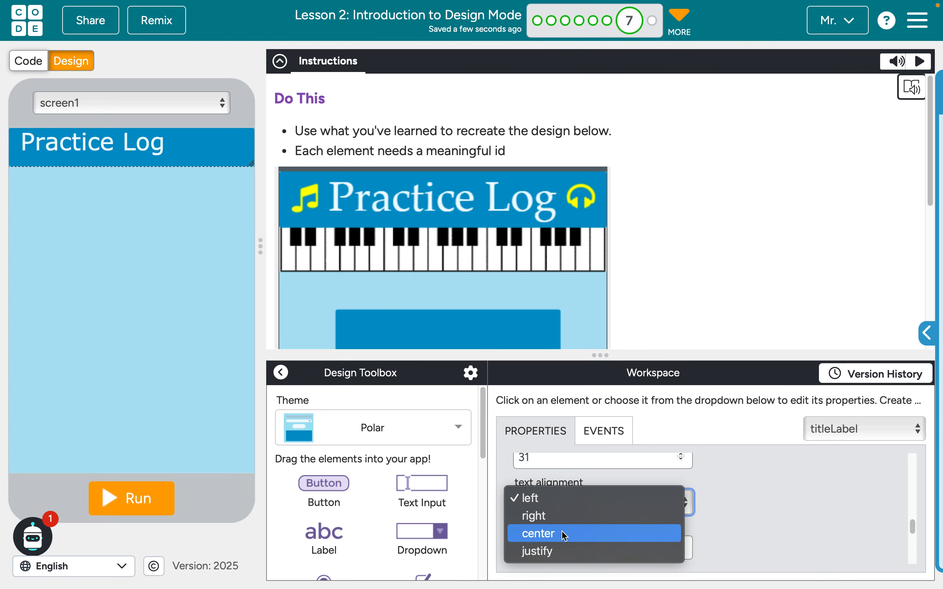
{"action": "left_click", "coordinate": [565, 537]}
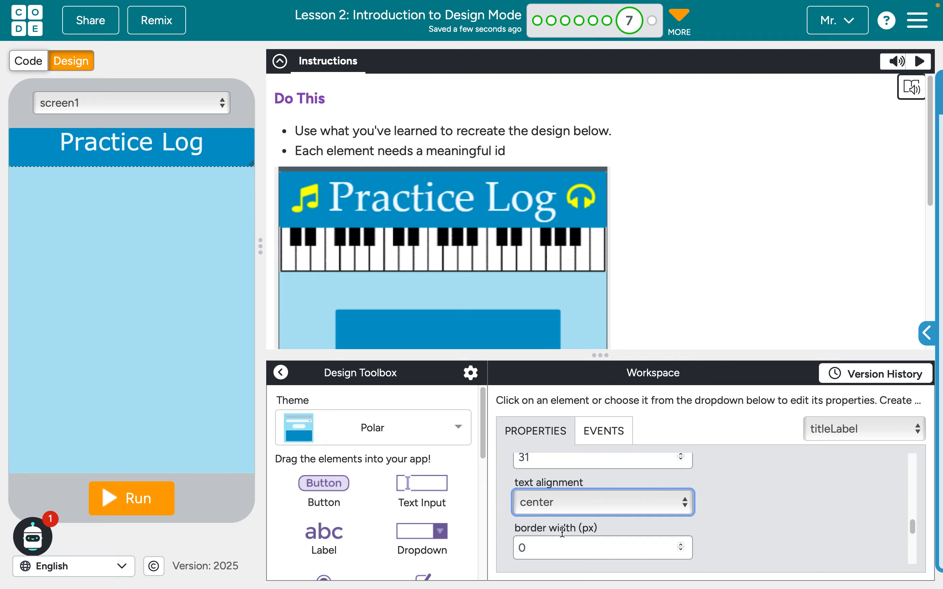
{"action": "scroll", "coordinate": [693, 491], "scroll_direction": "up", "scroll_amount": 3}
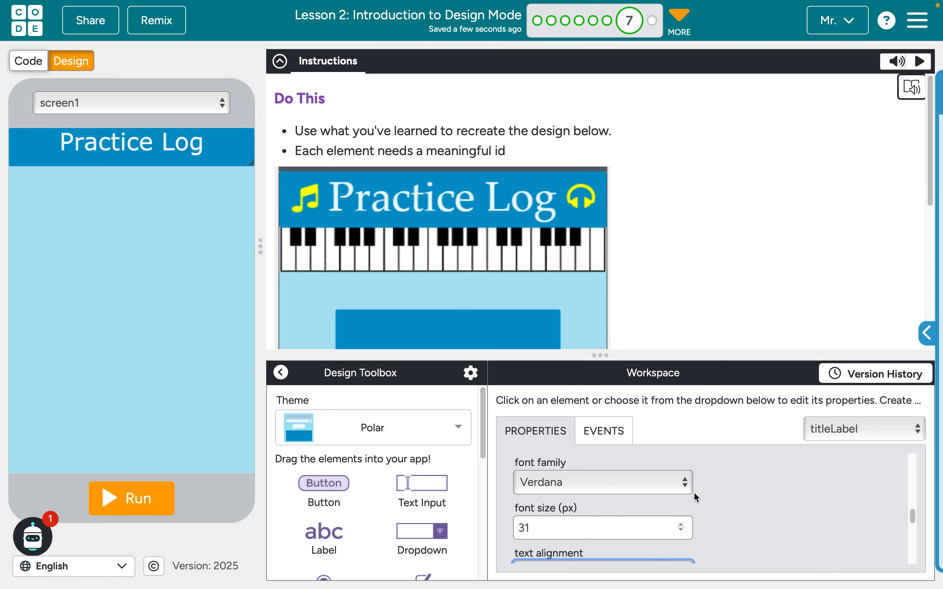
{"action": "left_click", "coordinate": [662, 503]}
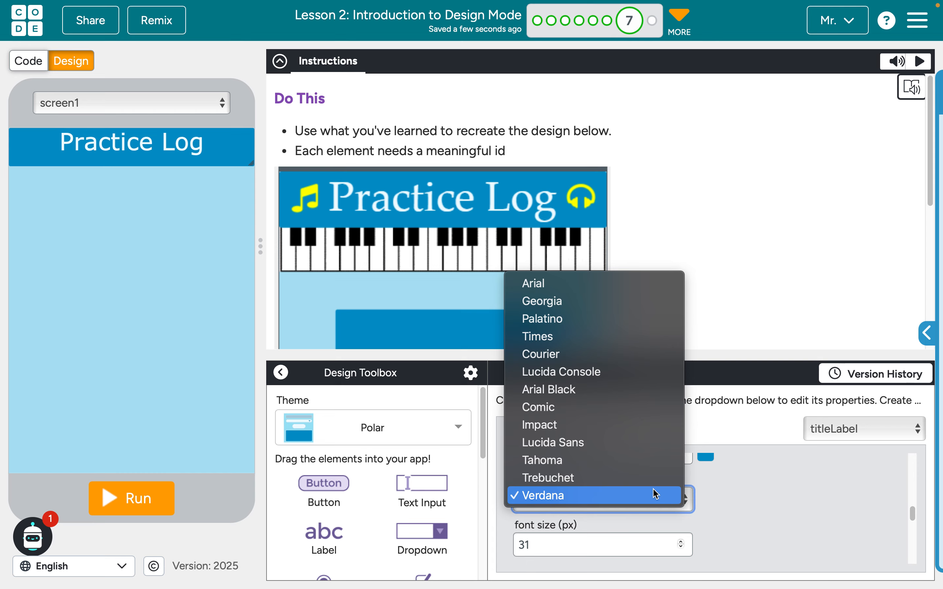
{"action": "left_click", "coordinate": [563, 326]}
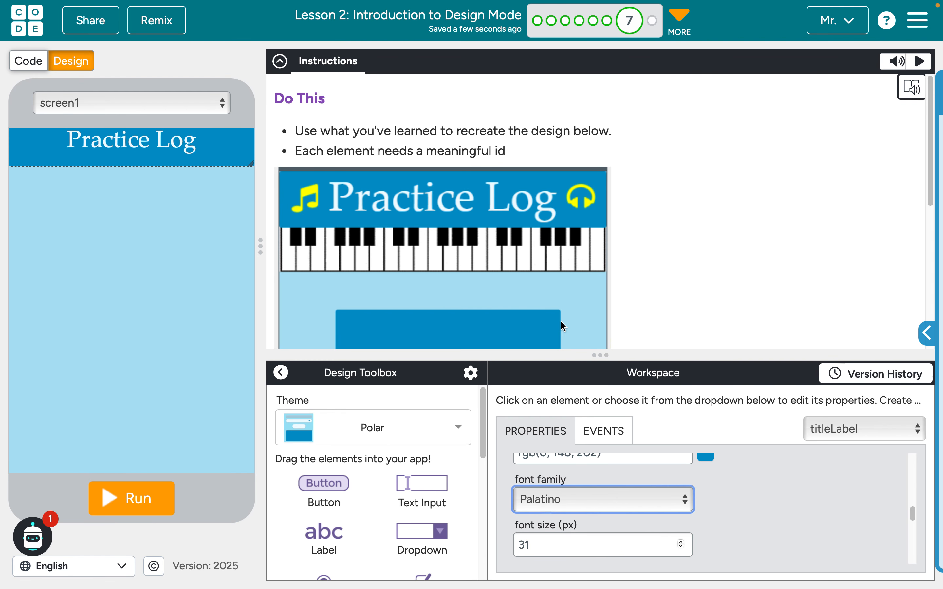
Increase the title label's font size to 38 px
{"action": "left_click", "coordinate": [682, 542]}
{"action": "left_click", "coordinate": [682, 542]}
{"action": "left_click", "coordinate": [682, 542]}
{"action": "left_click", "coordinate": [681, 542]}
{"action": "left_click", "coordinate": [682, 542]}
{"action": "left_click", "coordinate": [681, 543]}
{"action": "left_click", "coordinate": [682, 542]}
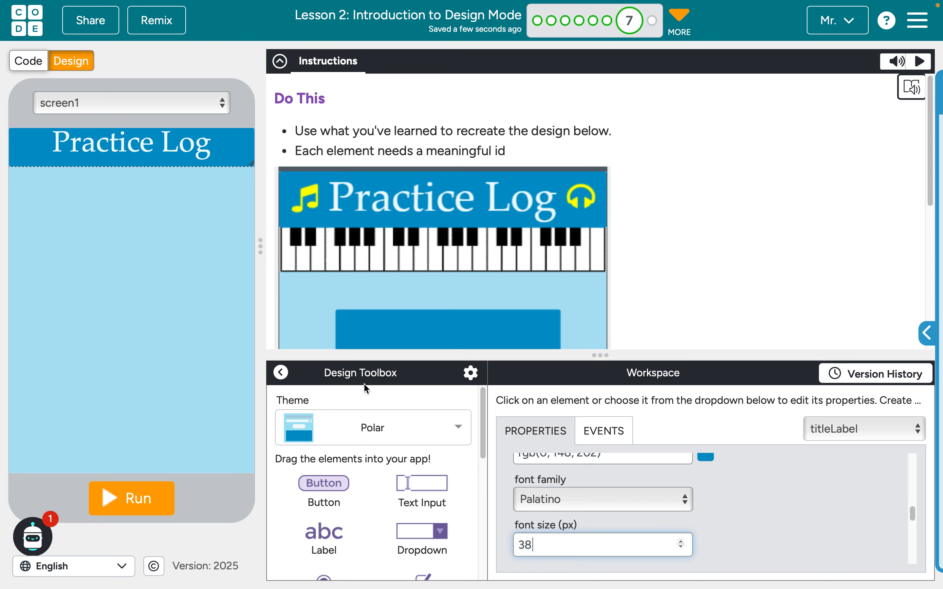
Add two image elements to the lower part of the screen
{"action": "scroll", "coordinate": [400, 456], "scroll_direction": "down", "scroll_amount": 3}
{"action": "scroll", "coordinate": [400, 456], "scroll_direction": "down", "scroll_amount": 3}
{"action": "left_click_drag", "start_coordinate": [316, 456], "coordinate": [51, 330]}
{"action": "left_click_drag", "start_coordinate": [319, 452], "coordinate": [151, 400]}
Set the id of the first added image to "musicIcon"
{"action": "left_click", "coordinate": [68, 342]}
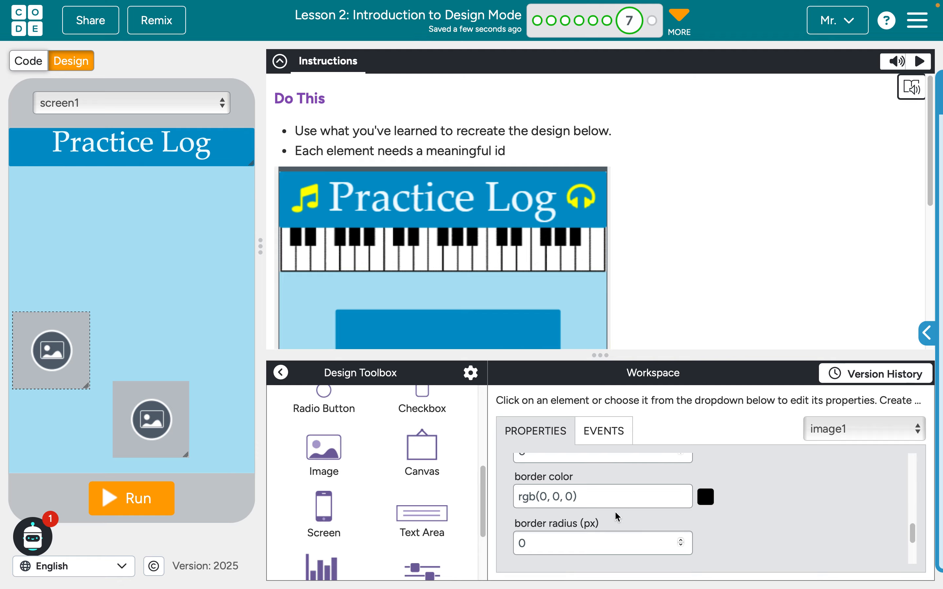
{"action": "scroll", "coordinate": [616, 516], "scroll_direction": "up", "scroll_amount": 5}
{"action": "left_click", "coordinate": [554, 481]}
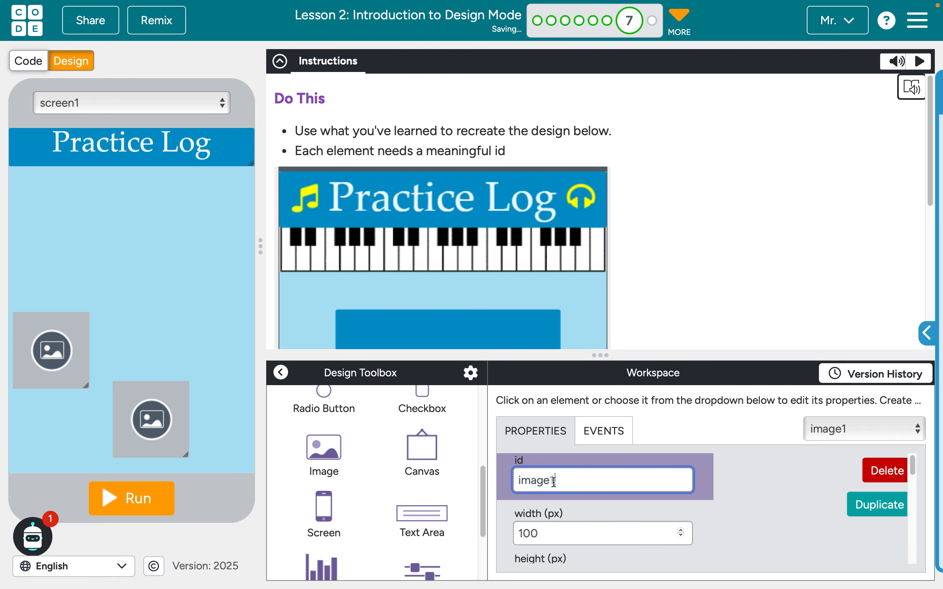
{"action": "double_click", "coordinate": [554, 481]}
{"action": "type", "text": "musicIcon"}
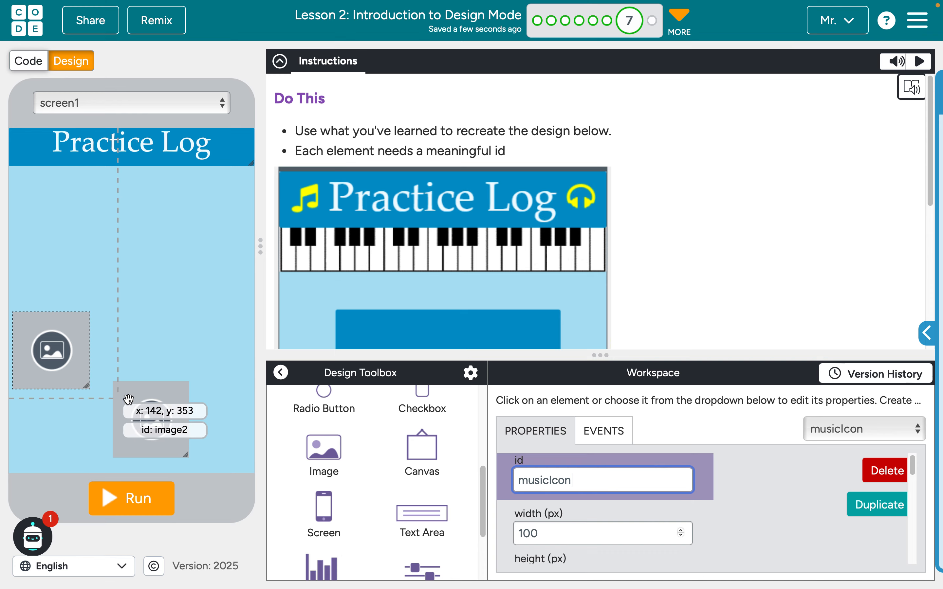
Find the double music note in the icon library and assign it as the musicIcon image
{"action": "scroll", "coordinate": [763, 549], "scroll_direction": "down", "scroll_amount": 6}
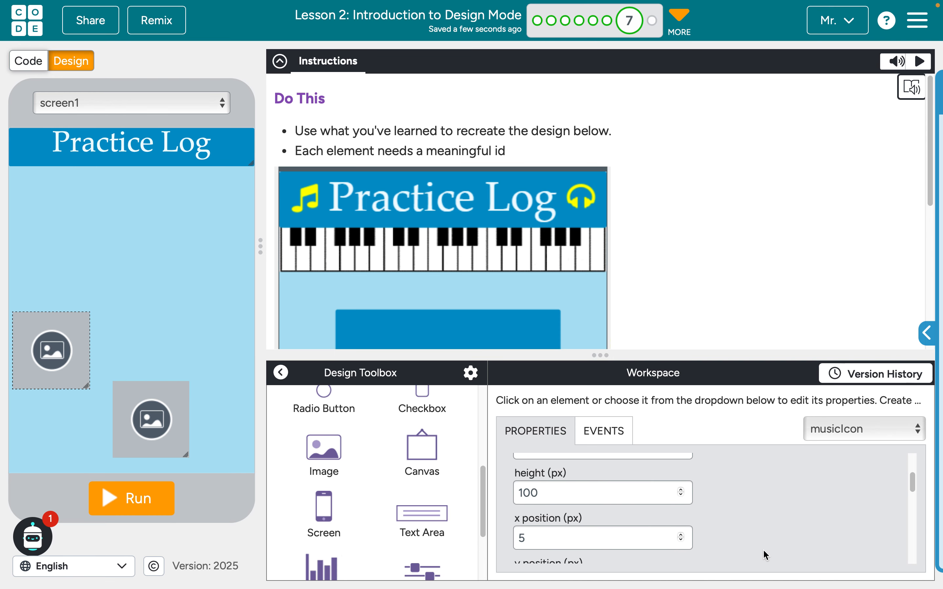
{"action": "scroll", "coordinate": [763, 549], "scroll_direction": "up", "scroll_amount": 1}
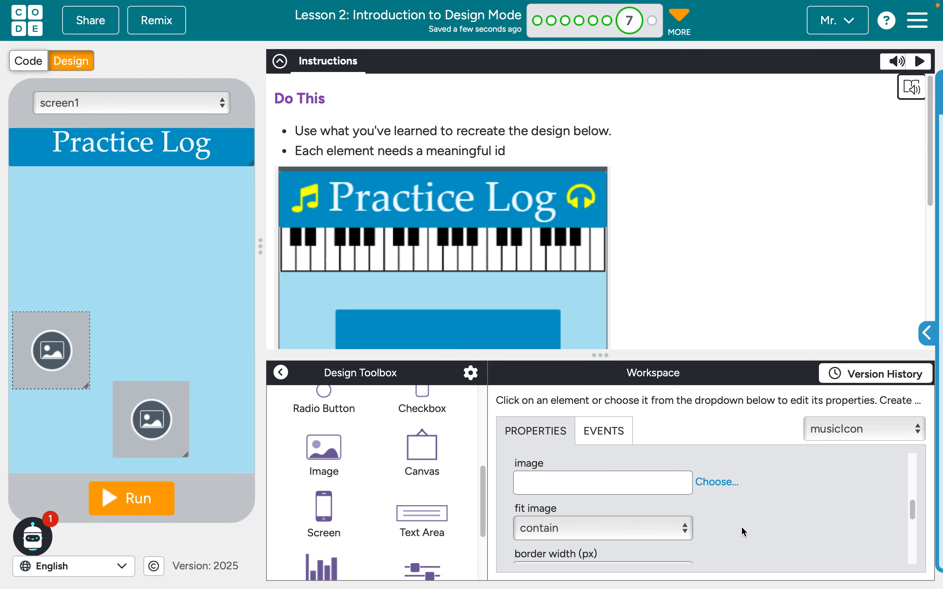
{"action": "left_click", "coordinate": [715, 482]}
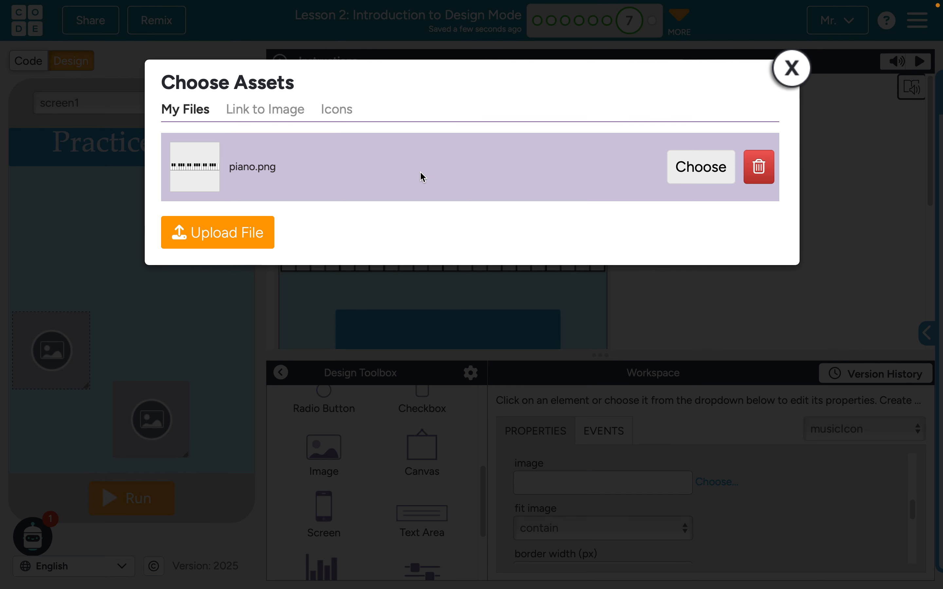
{"action": "left_click", "coordinate": [348, 116]}
{"action": "type", "text": "mus"}
{"action": "key", "text": "BackSpace"}
{"action": "type", "text": "usi"}
{"action": "left_click", "coordinate": [181, 189]}
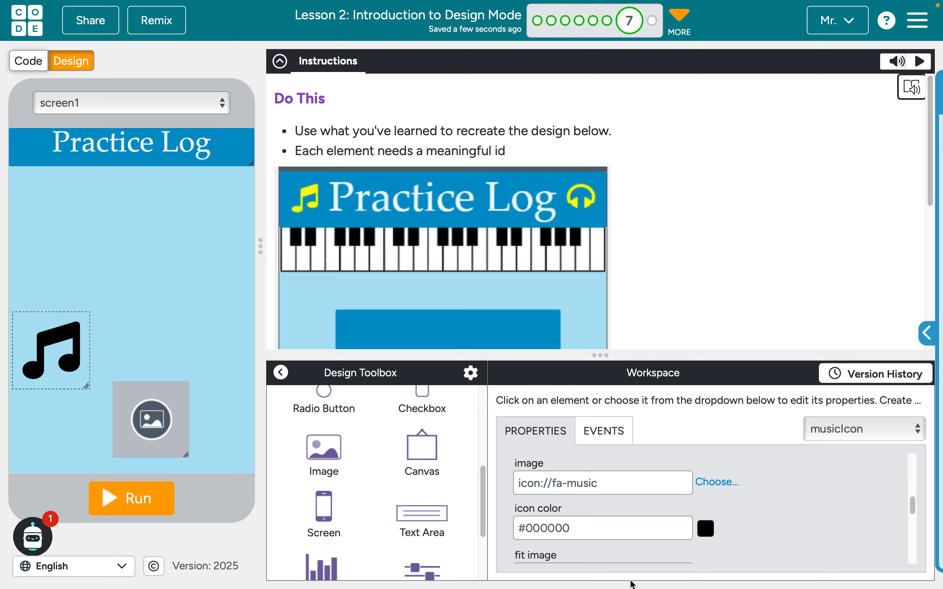
Set the music note's icon color to yellow
{"action": "left_click", "coordinate": [706, 530]}
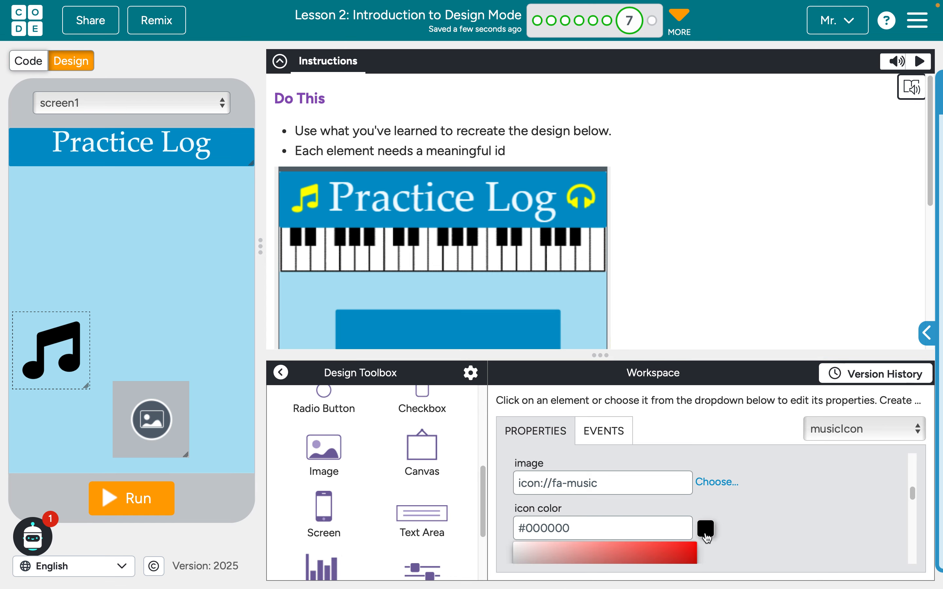
{"action": "left_click", "coordinate": [634, 528]}
{"action": "triple_click", "coordinate": [617, 528]}
{"action": "type", "text": "yellow"}
{"action": "left_click", "coordinate": [775, 533]}
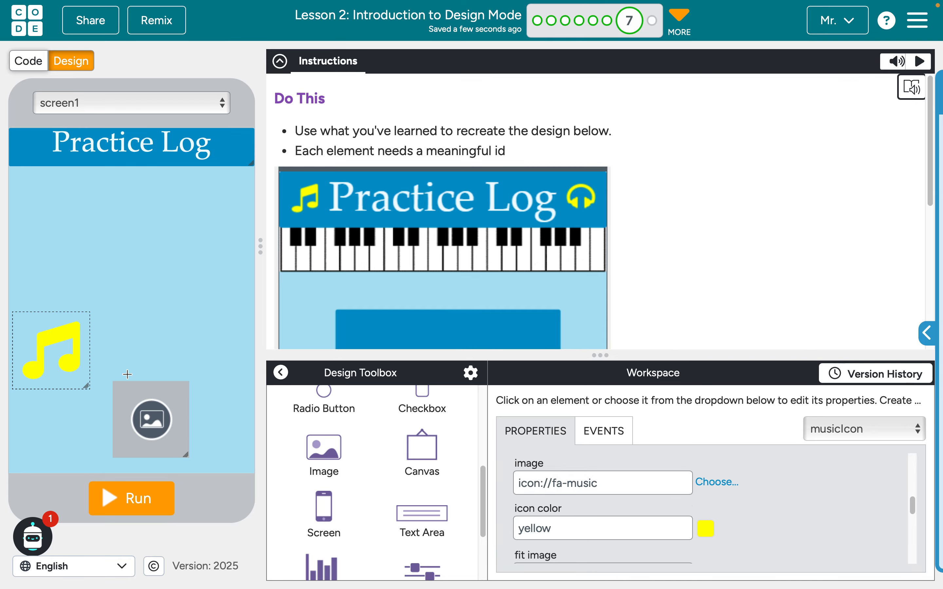
Move the music note into the title banner and shrink it to fit before the "Practice Log" text
{"action": "left_click_drag", "start_coordinate": [24, 328], "coordinate": [41, 156]}
{"action": "left_click_drag", "start_coordinate": [82, 201], "coordinate": [47, 160]}
{"action": "left_click", "coordinate": [93, 233]}
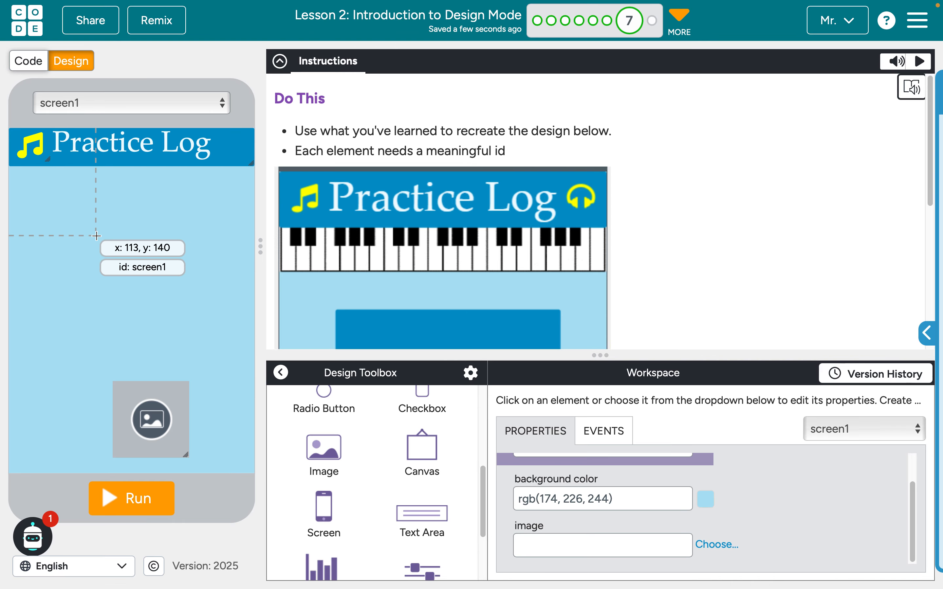
Set the id of the remaining placeholder image to "headphonesIcon"
{"action": "left_click", "coordinate": [131, 401]}
{"action": "scroll", "coordinate": [580, 477], "scroll_direction": "up", "scroll_amount": 1}
{"action": "left_click", "coordinate": [581, 481]}
{"action": "double_click", "coordinate": [580, 478]}
{"action": "type", "text": "hea"}
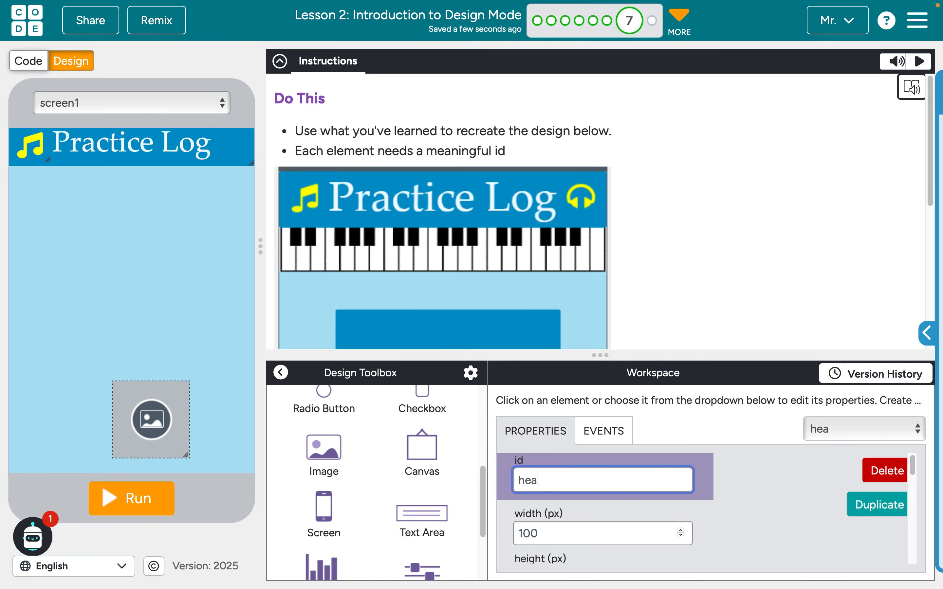
{"action": "type", "text": "dphonesIcon"}
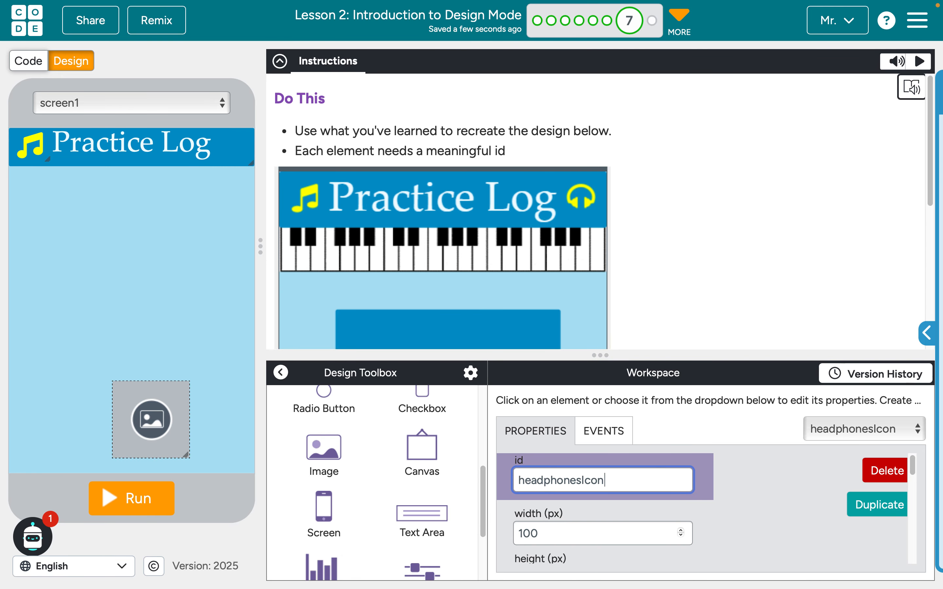
Assign the headphones icon from the icon library to headphonesIcon and set its icon color to yellow
{"action": "scroll", "coordinate": [694, 505], "scroll_direction": "down", "scroll_amount": 5}
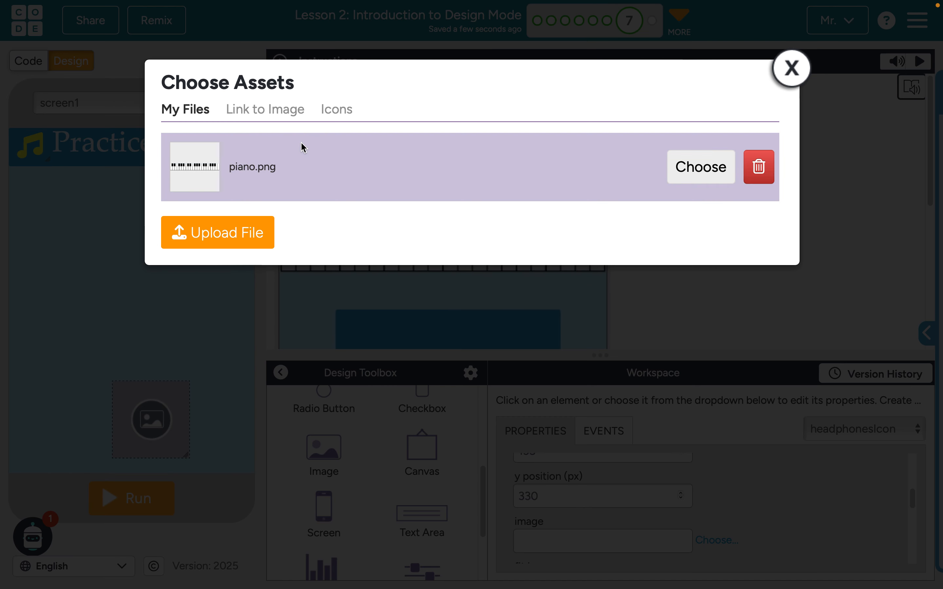
{"action": "left_click", "coordinate": [335, 114]}
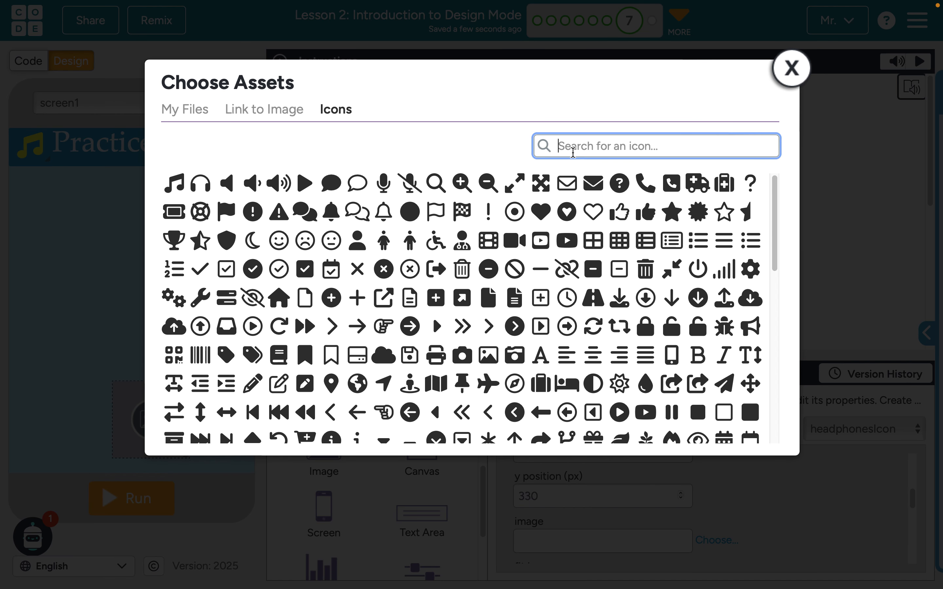
{"action": "type", "text": "head"}
{"action": "left_click", "coordinate": [420, 197]}
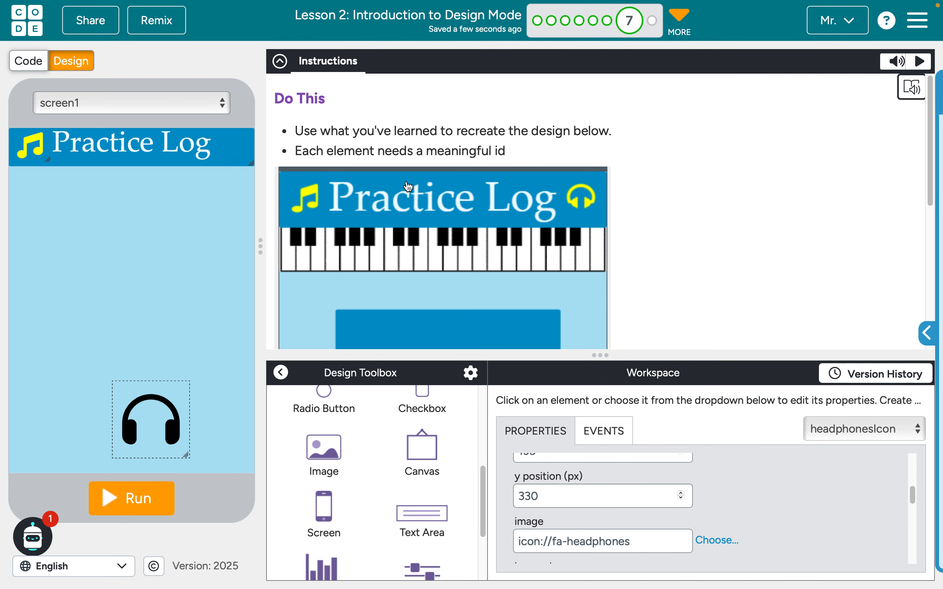
{"action": "scroll", "coordinate": [621, 528], "scroll_direction": "down", "scroll_amount": 3}
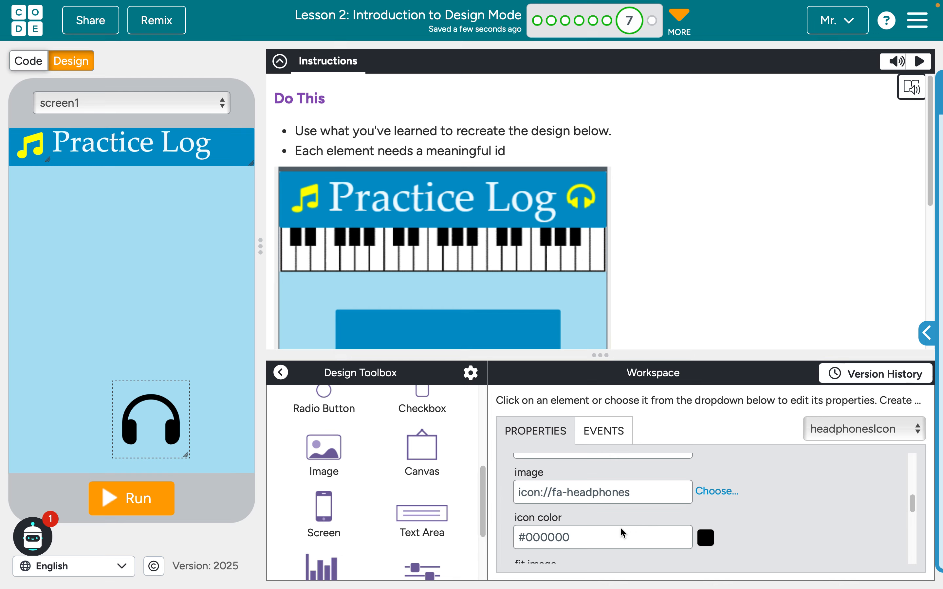
{"action": "triple_click", "coordinate": [621, 529]}
{"action": "type", "text": "yellow"}
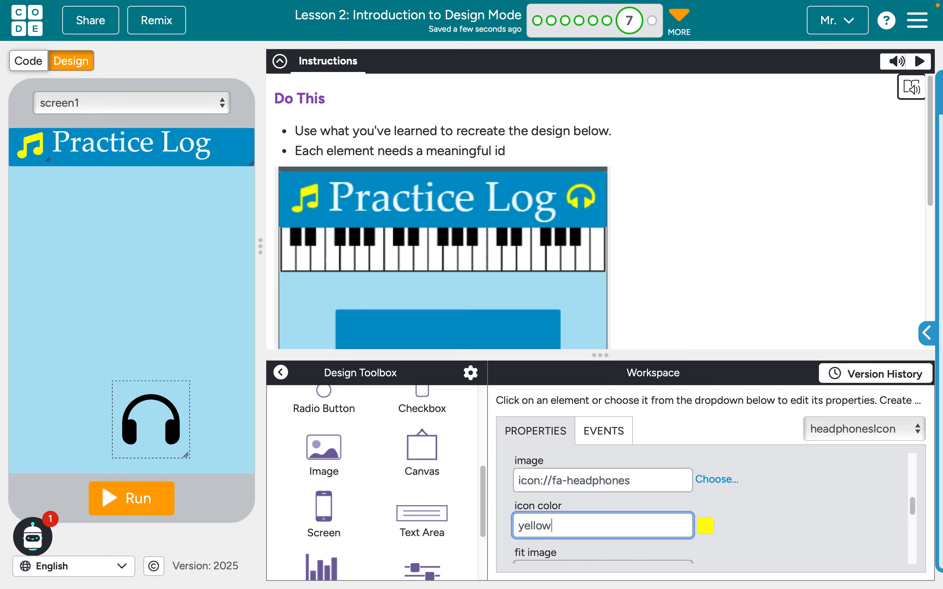
Move the headphones icon into the title banner and shrink it to fit after the "Practice Log" text
{"action": "left_click", "coordinate": [775, 548]}
{"action": "left_click_drag", "start_coordinate": [160, 423], "coordinate": [185, 231]}
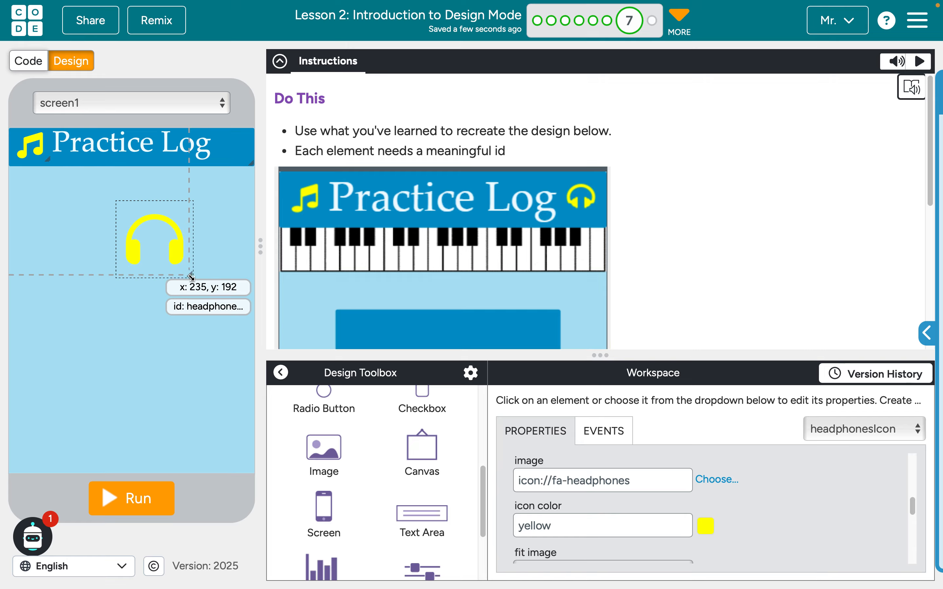
{"action": "left_click_drag", "start_coordinate": [191, 278], "coordinate": [240, 152]}
{"action": "left_click", "coordinate": [131, 252]}
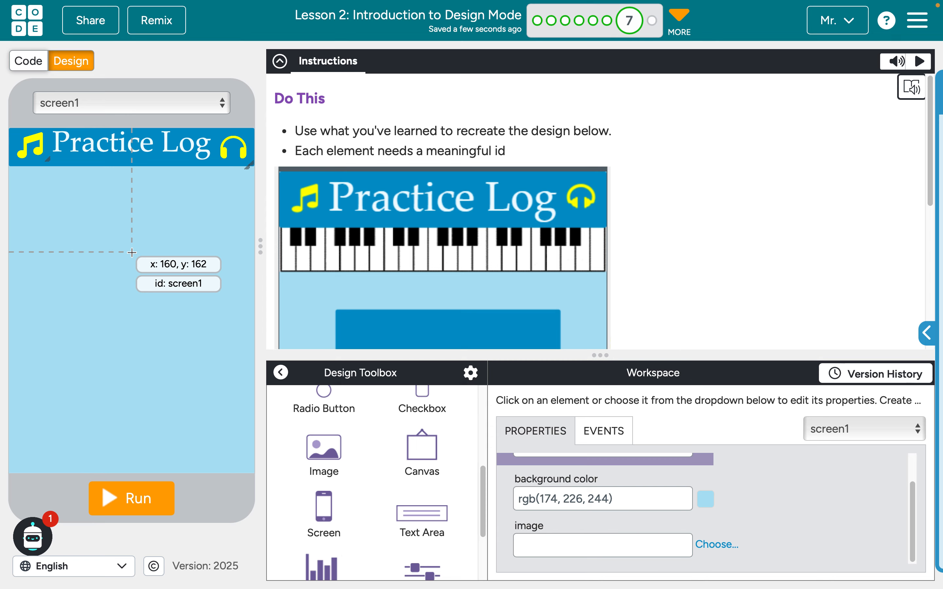
{"action": "left_click", "coordinate": [228, 149]}
{"action": "left_click", "coordinate": [149, 282]}
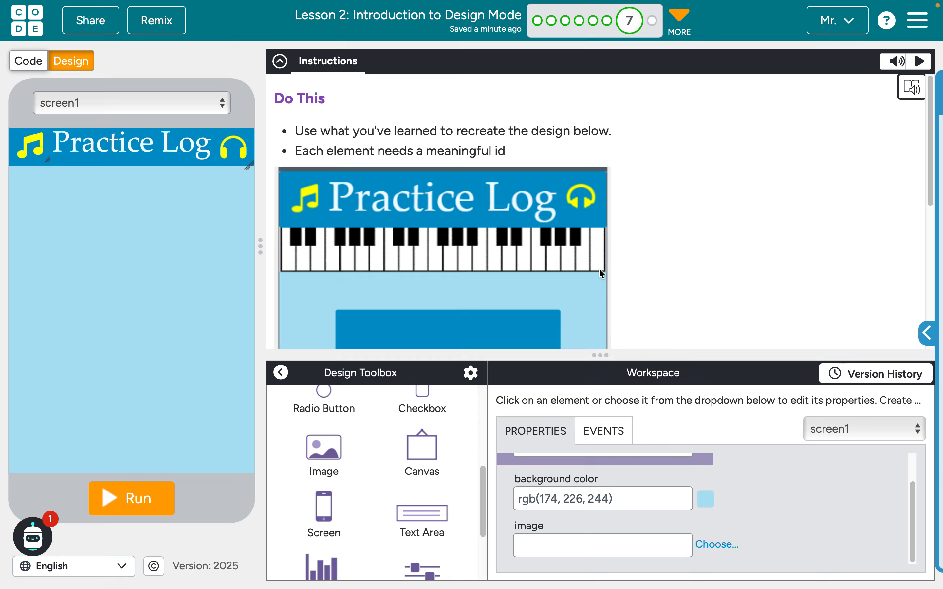
Add a new image element to the lower part of the app screen and assign it the existing piano.png file
{"action": "left_click_drag", "start_coordinate": [310, 464], "coordinate": [121, 323]}
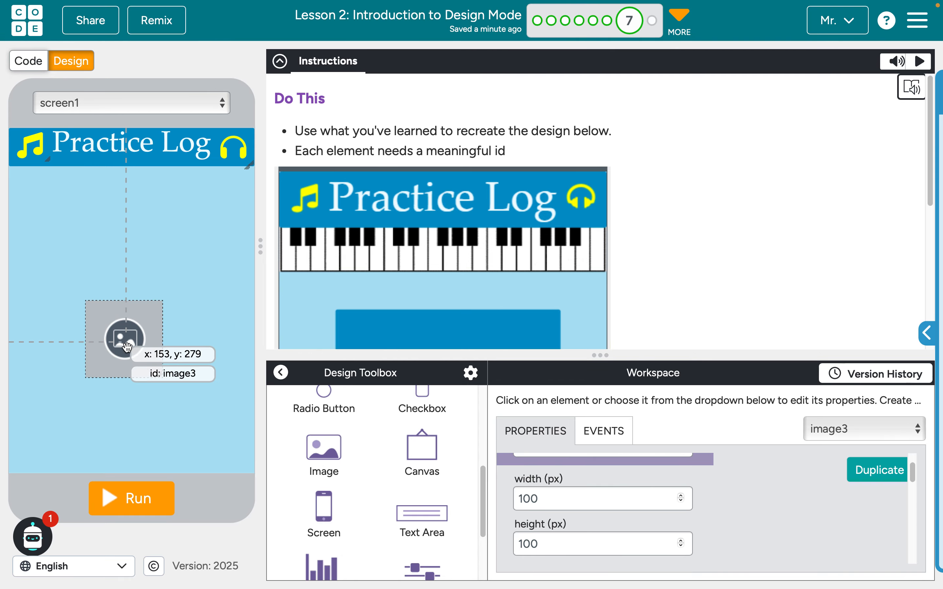
{"action": "scroll", "coordinate": [584, 471], "scroll_direction": "down", "scroll_amount": 2}
{"action": "scroll", "coordinate": [584, 471], "scroll_direction": "down", "scroll_amount": 3}
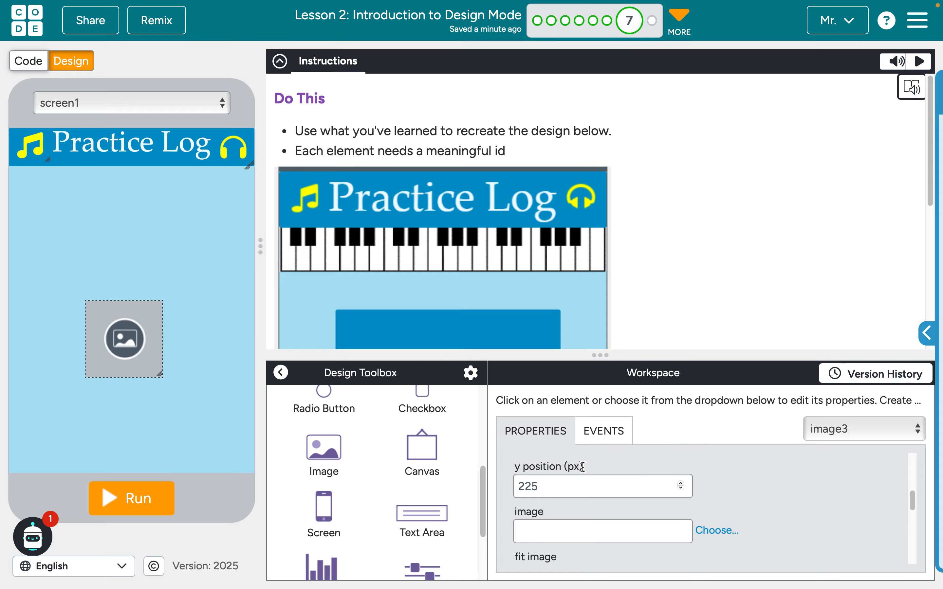
{"action": "left_click", "coordinate": [715, 529]}
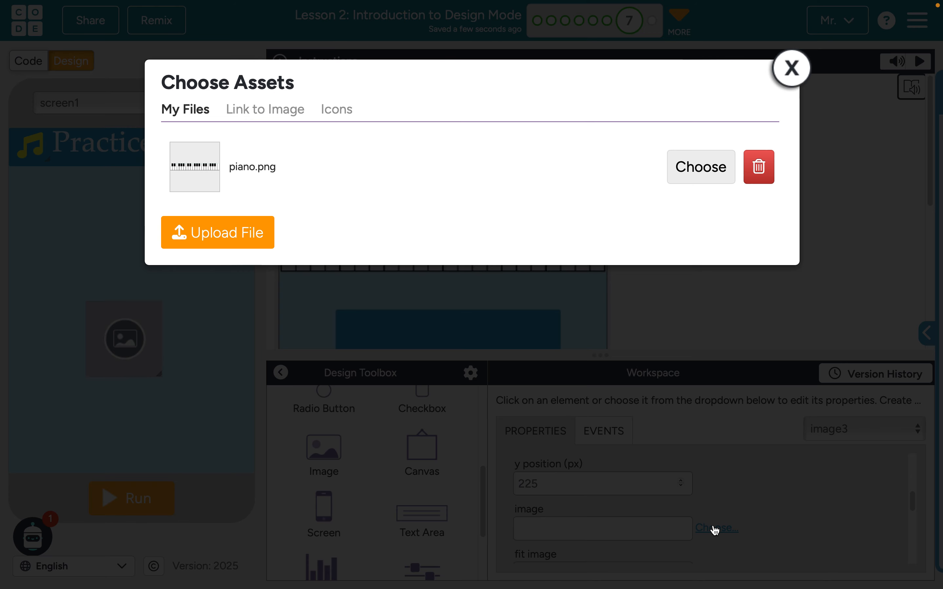
{"action": "left_click", "coordinate": [225, 236]}
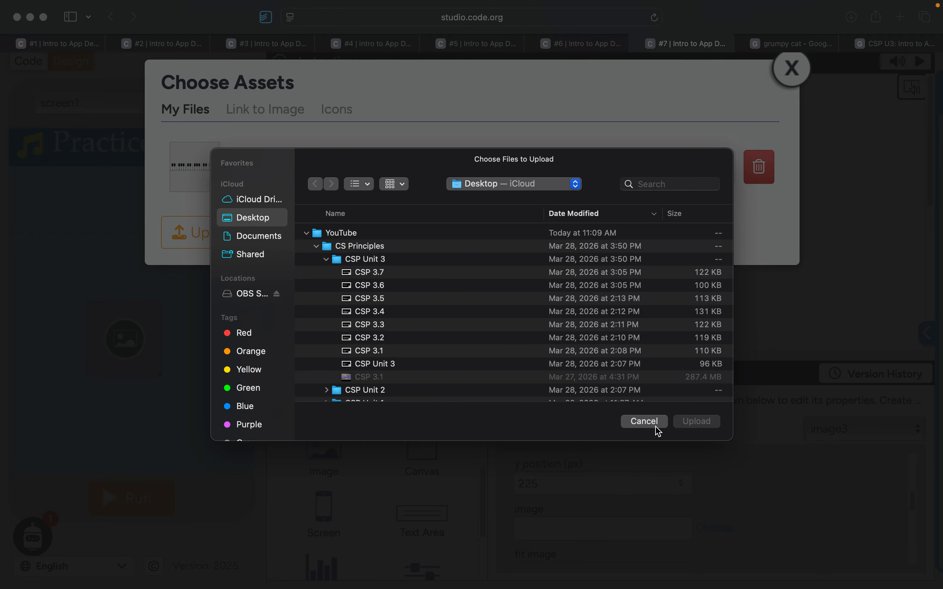
{"action": "left_click", "coordinate": [649, 425]}
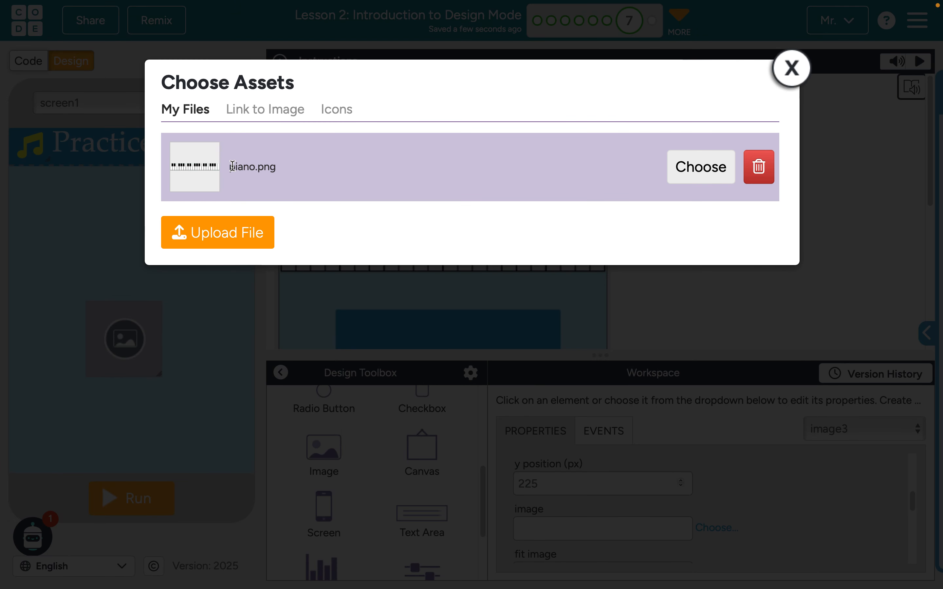
{"action": "left_click", "coordinate": [696, 170]}
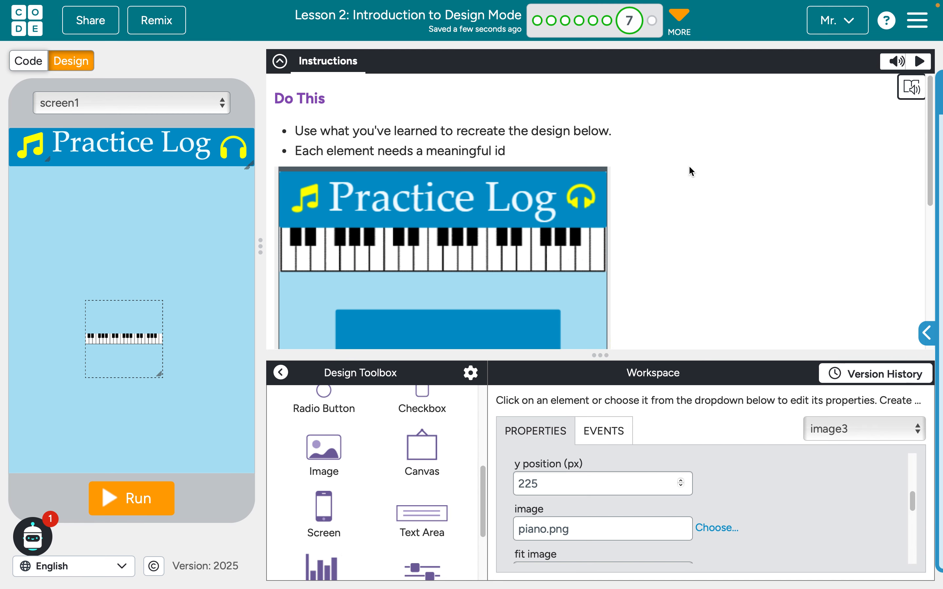
Move the piano image directly below the title banner and enlarge it to span the full 320 px screen width
{"action": "left_click_drag", "start_coordinate": [145, 338], "coordinate": [67, 202]}
{"action": "left_click_drag", "start_coordinate": [86, 243], "coordinate": [169, 180]}
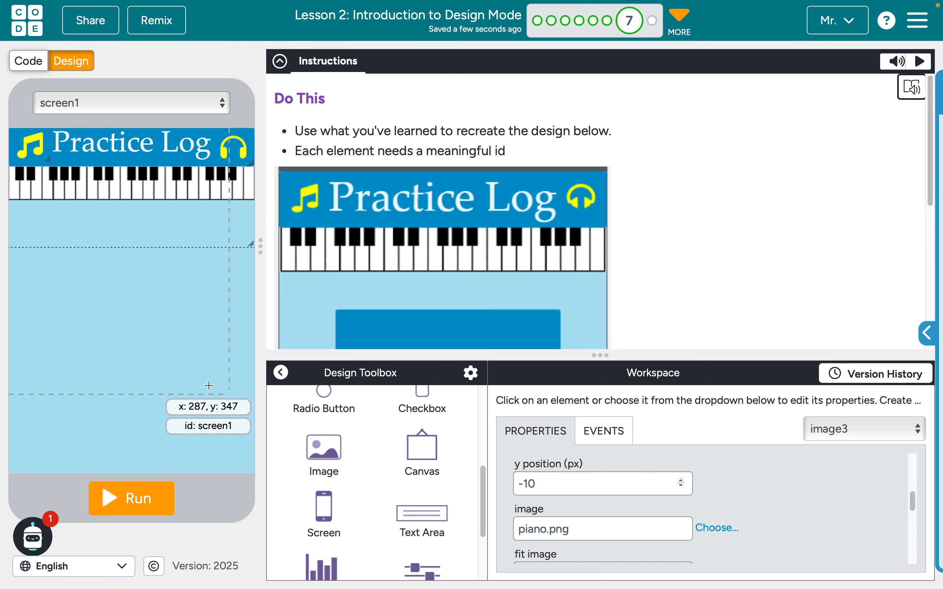
{"action": "left_click", "coordinate": [182, 371]}
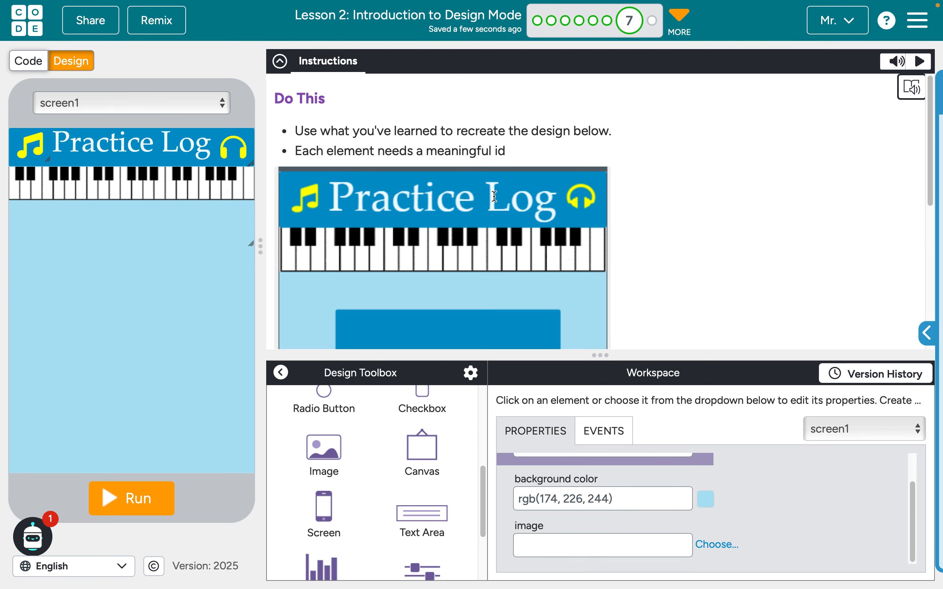
Add a text area below the piano image and set its border width to 0 px
{"action": "scroll", "coordinate": [579, 241], "scroll_direction": "down", "scroll_amount": 5}
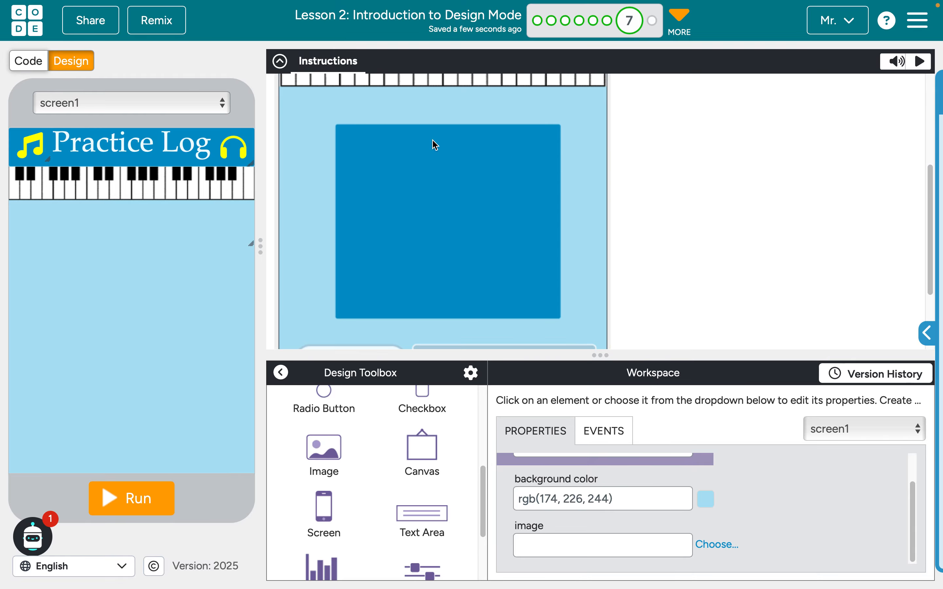
{"action": "scroll", "coordinate": [418, 484], "scroll_direction": "down", "scroll_amount": 3}
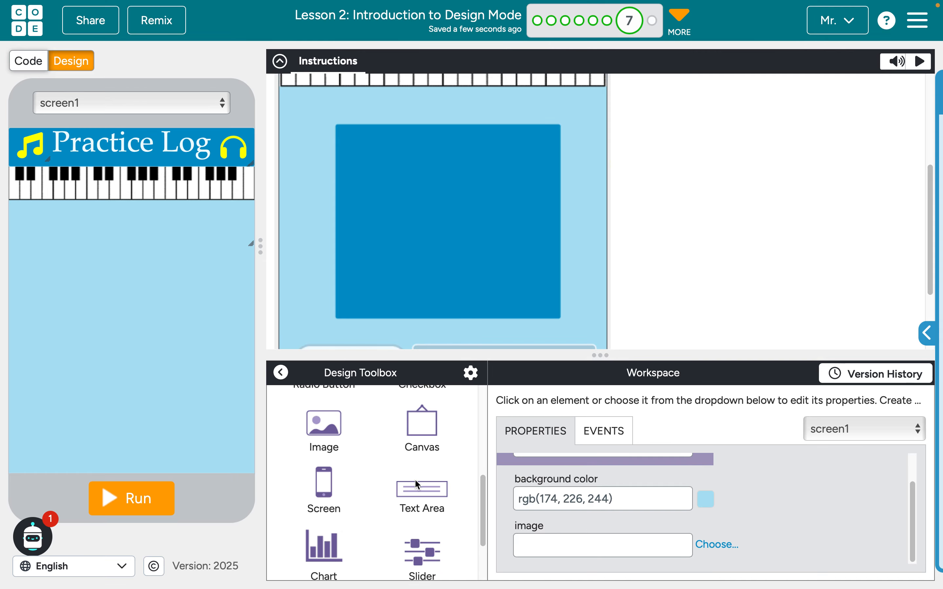
{"action": "left_click_drag", "start_coordinate": [416, 464], "coordinate": [152, 308]}
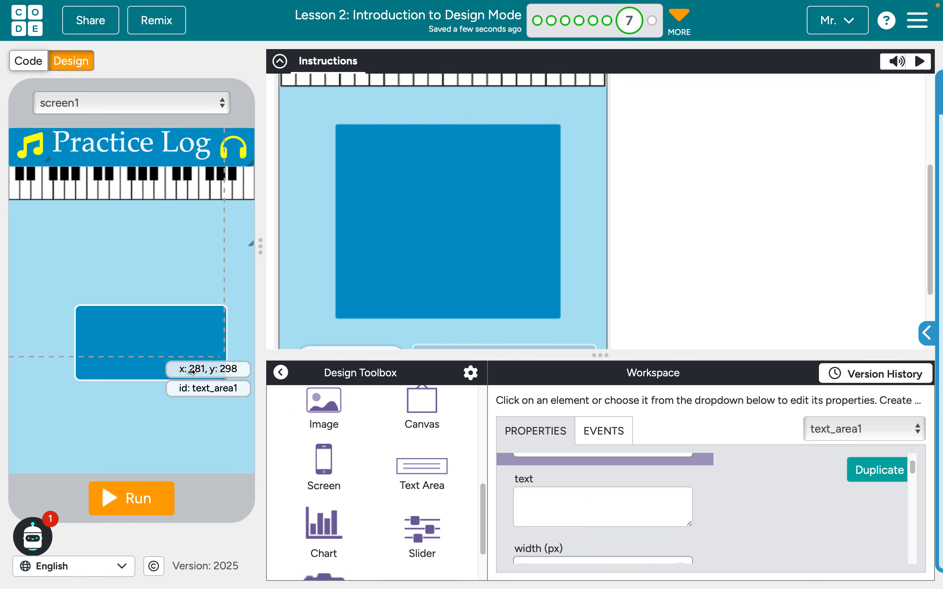
{"action": "scroll", "coordinate": [634, 489], "scroll_direction": "down", "scroll_amount": 1}
{"action": "scroll", "coordinate": [632, 485], "scroll_direction": "down", "scroll_amount": 6}
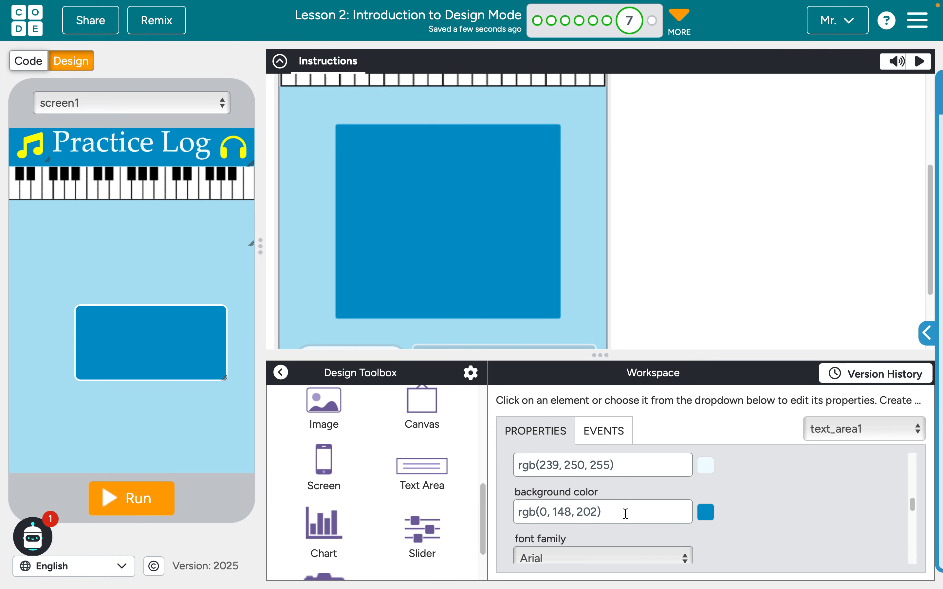
{"action": "scroll", "coordinate": [623, 512], "scroll_direction": "down", "scroll_amount": 5}
{"action": "scroll", "coordinate": [625, 514], "scroll_direction": "down", "scroll_amount": 1}
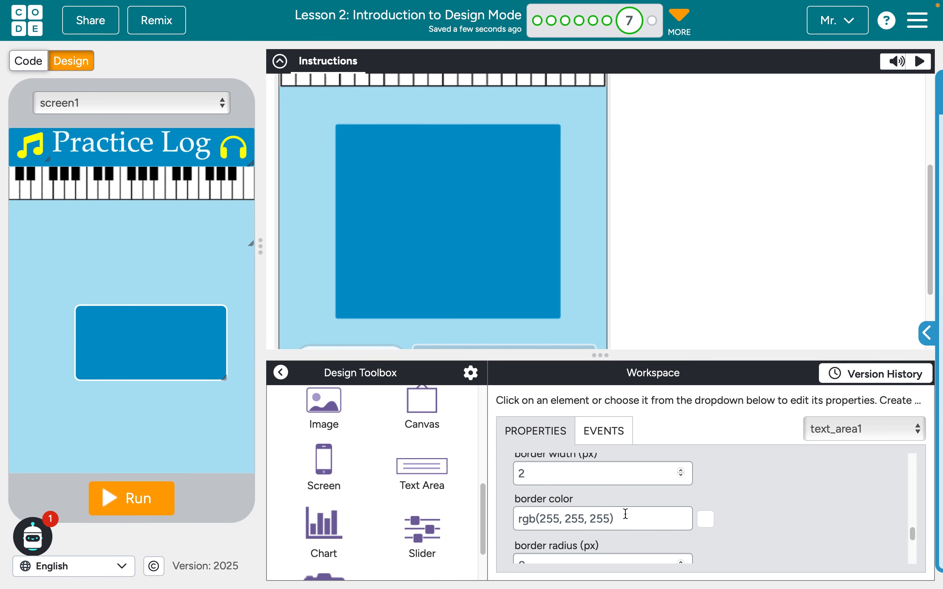
{"action": "left_click", "coordinate": [594, 468]}
{"action": "key", "text": "BackSpace"}
{"action": "type", "text": "0"}
{"action": "left_click", "coordinate": [756, 515]}
Center the text area beneath the piano keys and enlarge it into the large blue box of the reference design
{"action": "left_click_drag", "start_coordinate": [158, 339], "coordinate": [120, 257]}
{"action": "left_click_drag", "start_coordinate": [187, 297], "coordinate": [222, 375]}
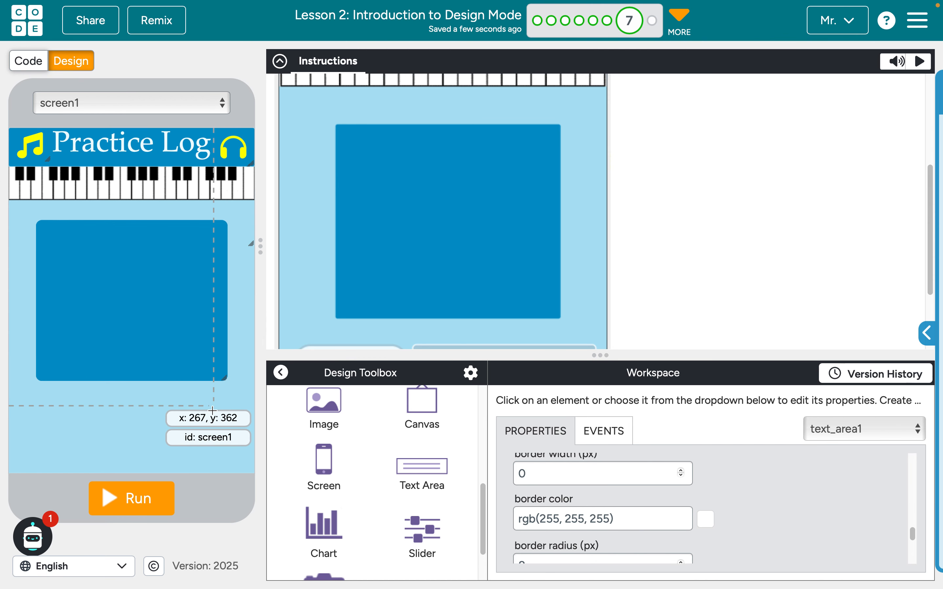
{"action": "left_click", "coordinate": [212, 406]}
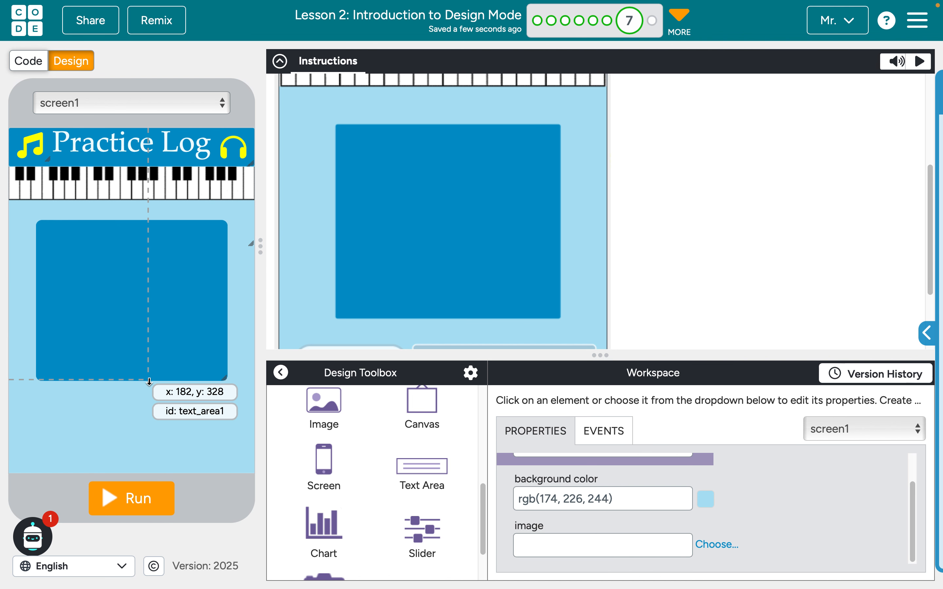
Add a dropdown below the blue text area, starting near the text area's left edge
{"action": "scroll", "coordinate": [394, 278], "scroll_direction": "down", "scroll_amount": 3}
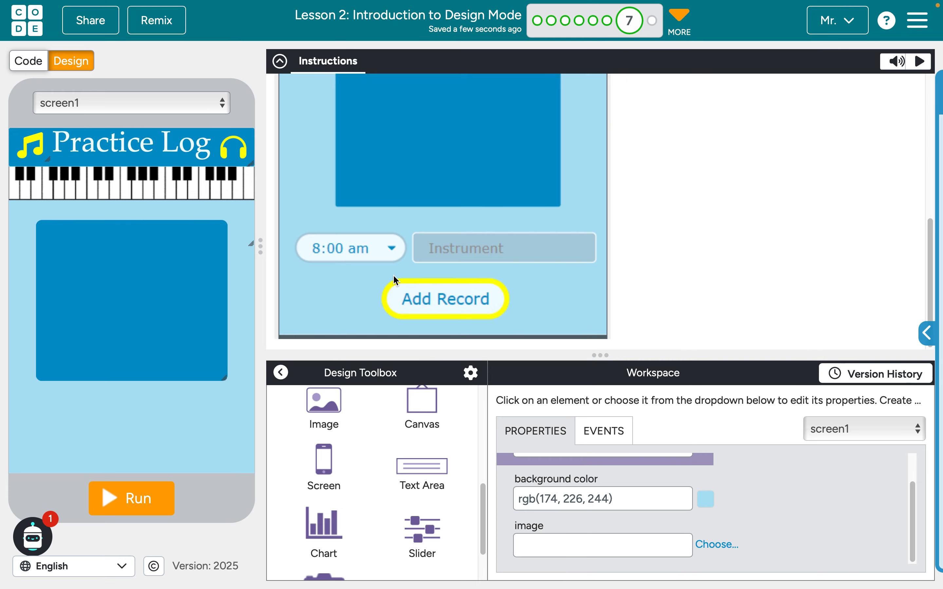
{"action": "scroll", "coordinate": [393, 498], "scroll_direction": "up", "scroll_amount": 5}
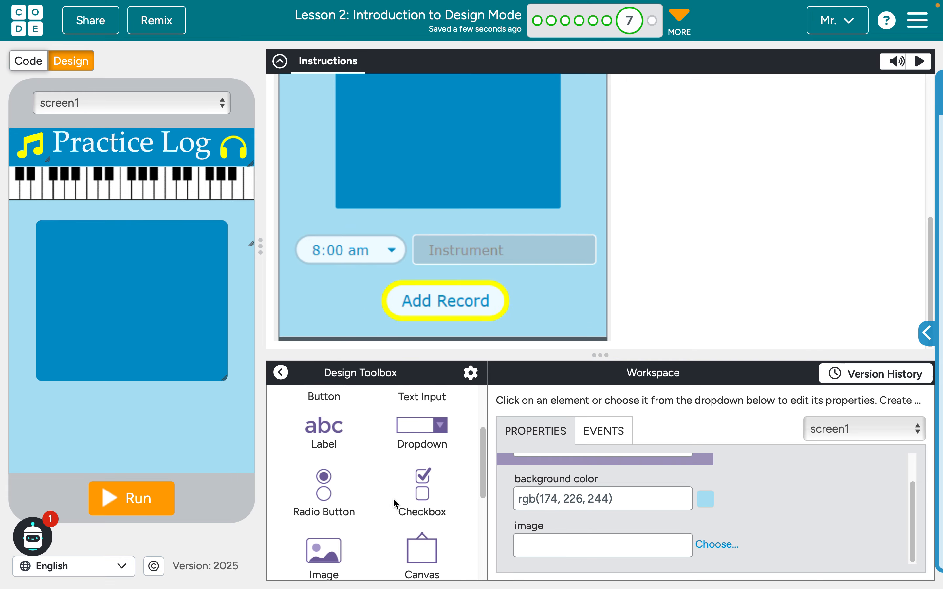
{"action": "left_click_drag", "start_coordinate": [414, 493], "coordinate": [107, 408]}
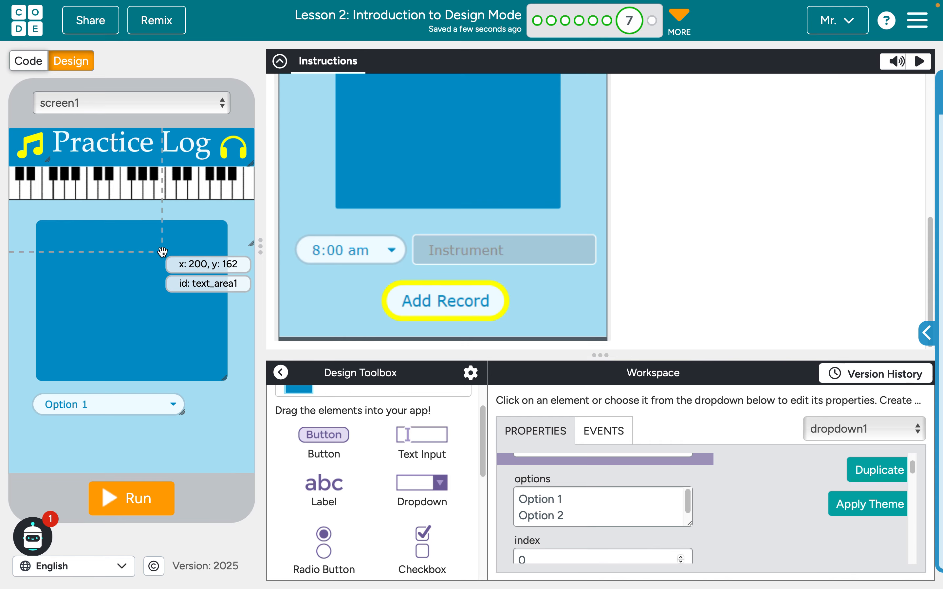
Set the piano image's id to "pianoImage"
{"action": "left_click", "coordinate": [155, 179]}
{"action": "scroll", "coordinate": [628, 463], "scroll_direction": "up", "scroll_amount": 1}
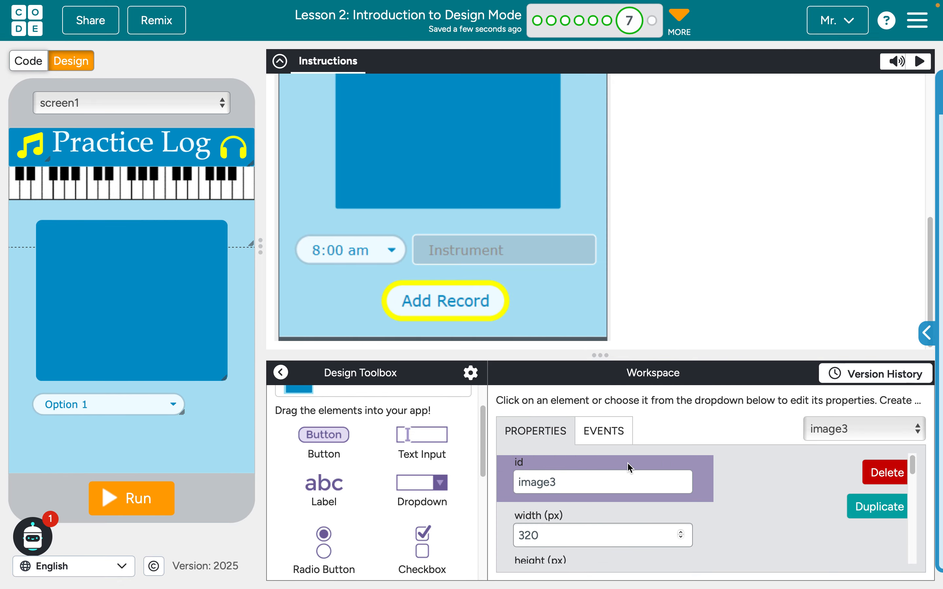
{"action": "left_click", "coordinate": [593, 479]}
{"action": "double_click", "coordinate": [593, 478]}
{"action": "type", "text": "pianoI"}
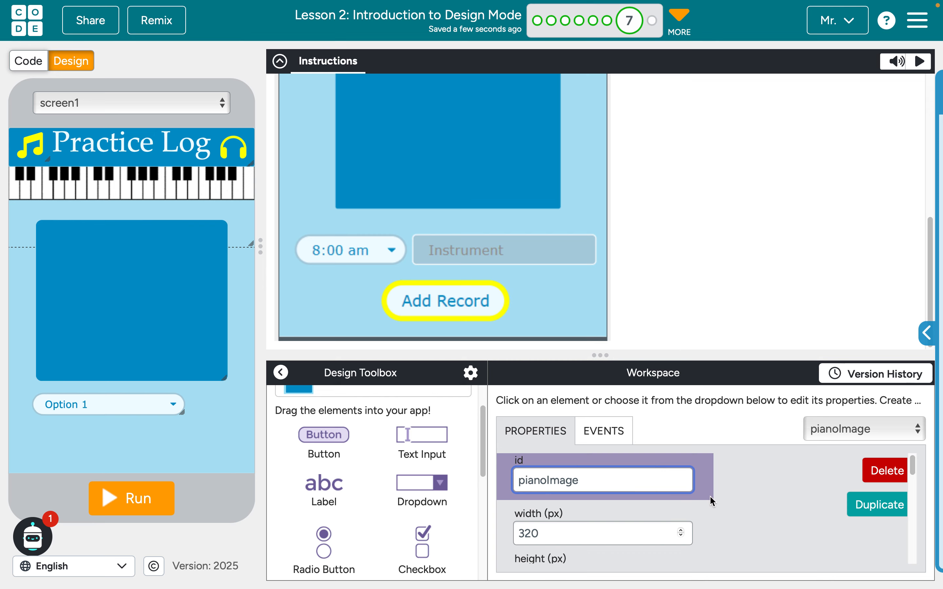
Set the blue text area's id to "logArea"
{"action": "left_click", "coordinate": [82, 305]}
{"action": "left_click", "coordinate": [571, 479]}
{"action": "double_click", "coordinate": [571, 479]}
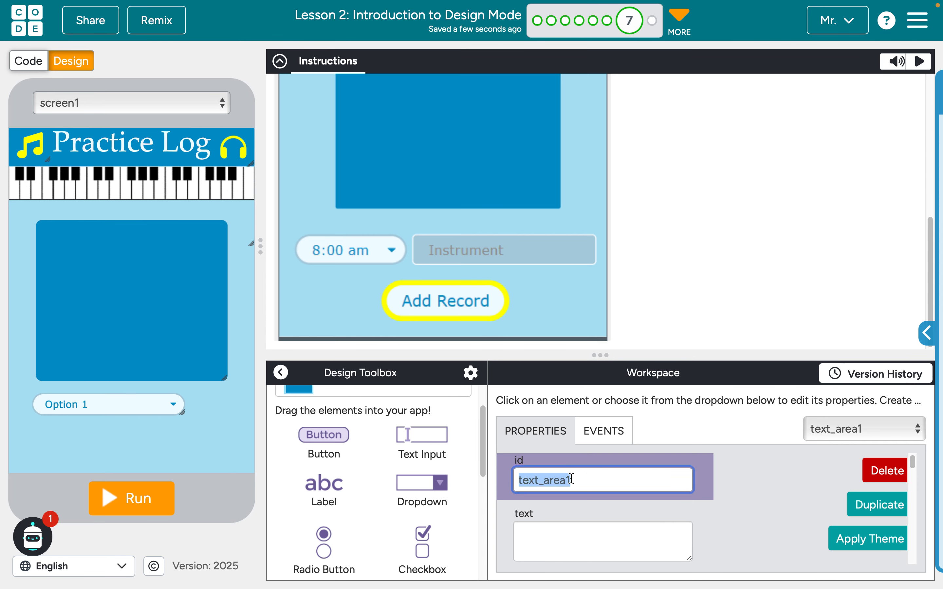
{"action": "type", "text": "prac"}
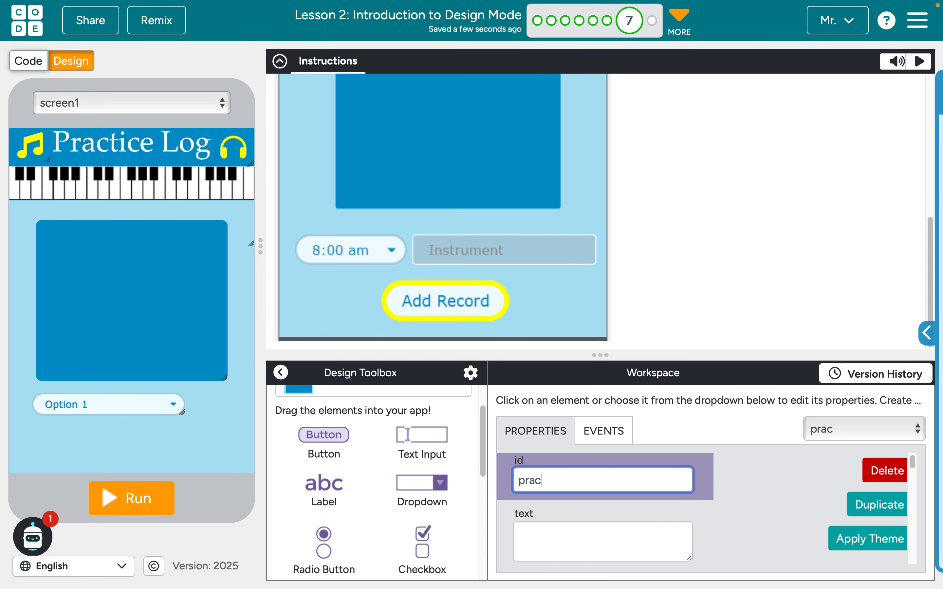
{"action": "key", "text": "BackSpace"}
{"action": "key", "text": "BackSpace"}
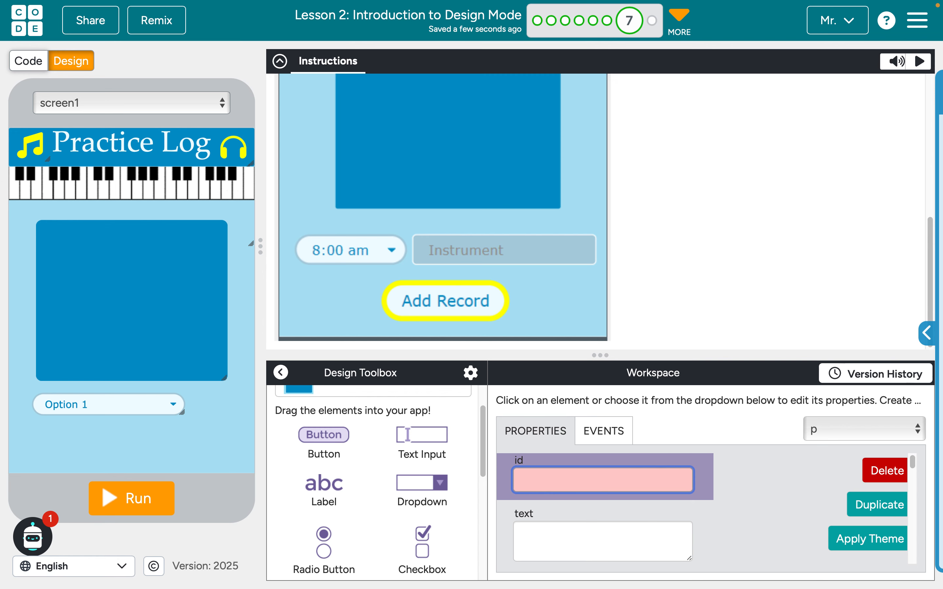
{"action": "type", "text": "pr"}
{"action": "key", "text": "BackSpace"}
{"action": "type", "text": "logArea"}
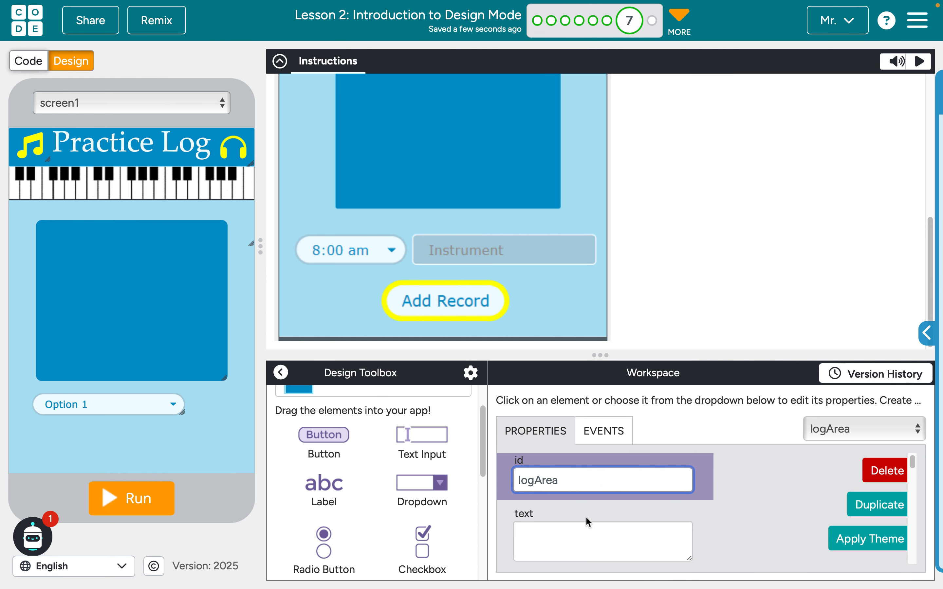
{"action": "left_click", "coordinate": [777, 522]}
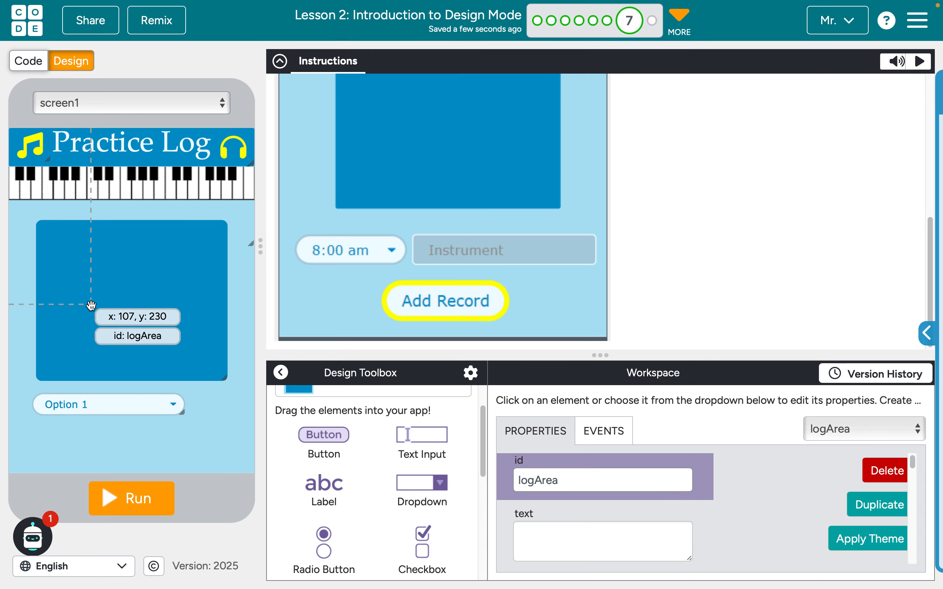
Set the dropdown's id to "timeDropdown"
{"action": "left_click", "coordinate": [99, 413]}
{"action": "left_click", "coordinate": [575, 481]}
{"action": "double_click", "coordinate": [575, 481]}
{"action": "type", "text": "timeDropdown"}
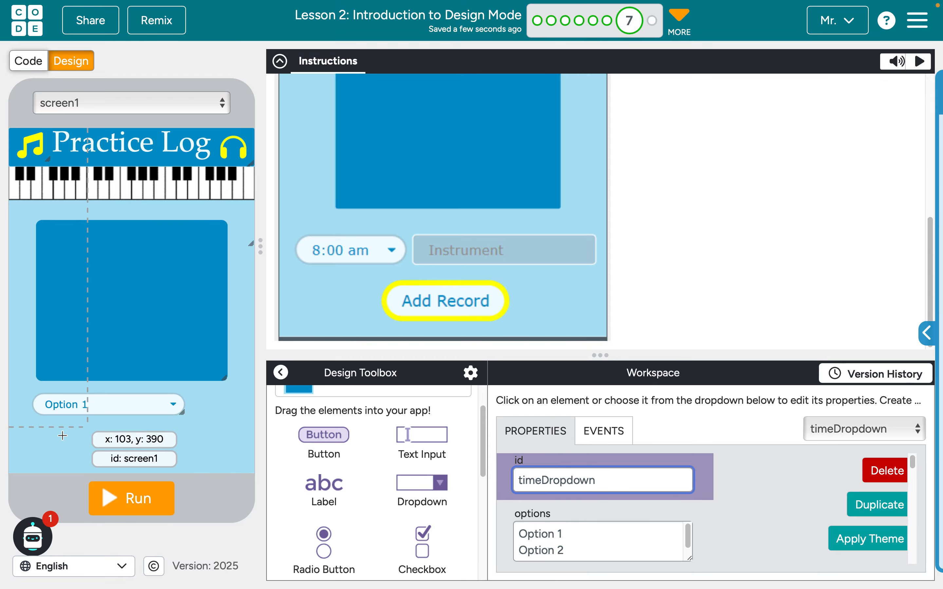
Replace timeDropdown's options with the hourly times from 8:00 am to 8:00 pm, copied from the untitled TextEdit document
{"action": "scroll", "coordinate": [599, 492], "scroll_direction": "down", "scroll_amount": 2}
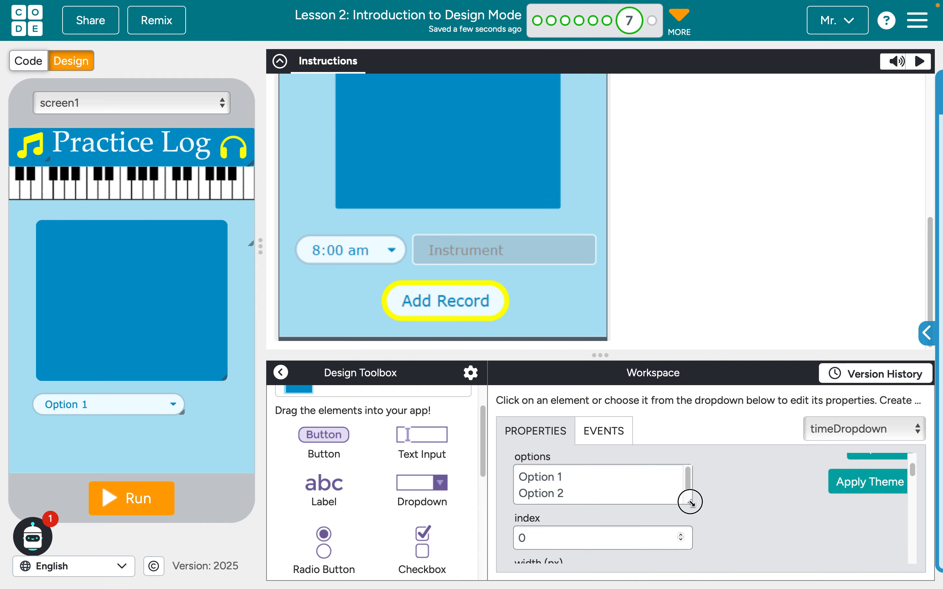
{"action": "left_click_drag", "start_coordinate": [690, 502], "coordinate": [708, 527]}
{"action": "left_click", "coordinate": [594, 503]}
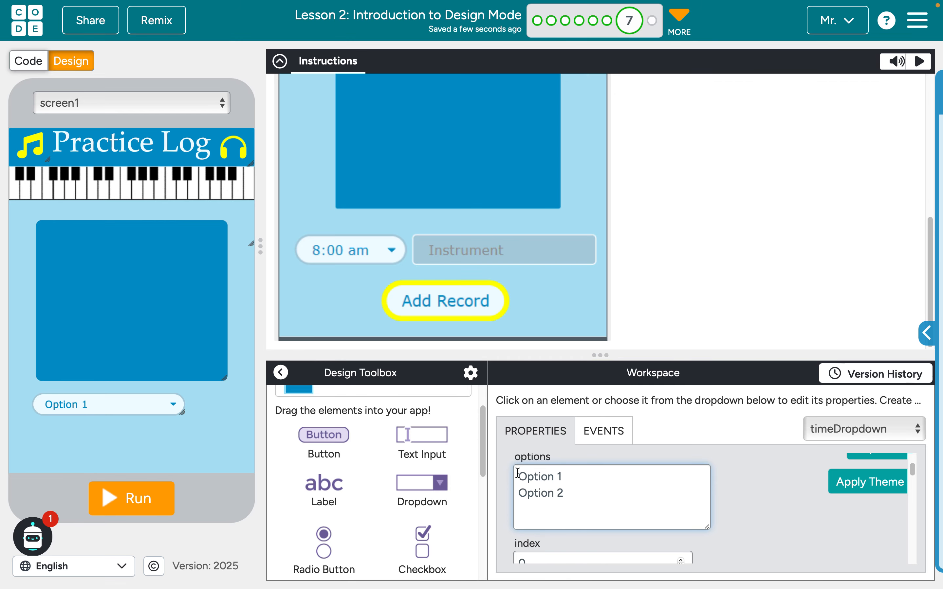
{"action": "left_click_drag", "start_coordinate": [518, 473], "coordinate": [560, 514]}
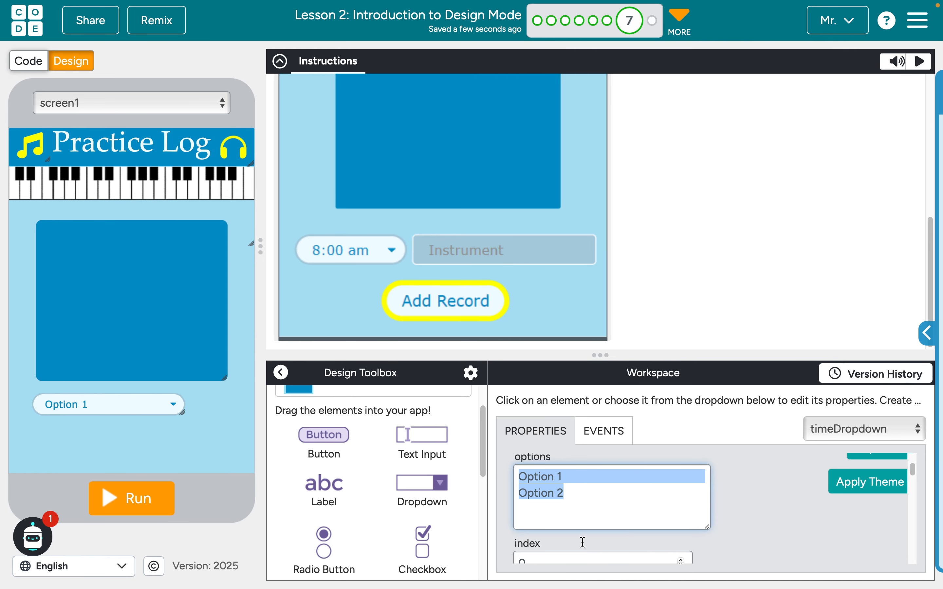
{"action": "key", "text": "ctrl+Left"}
{"action": "key", "text": "ctrl+Left"}
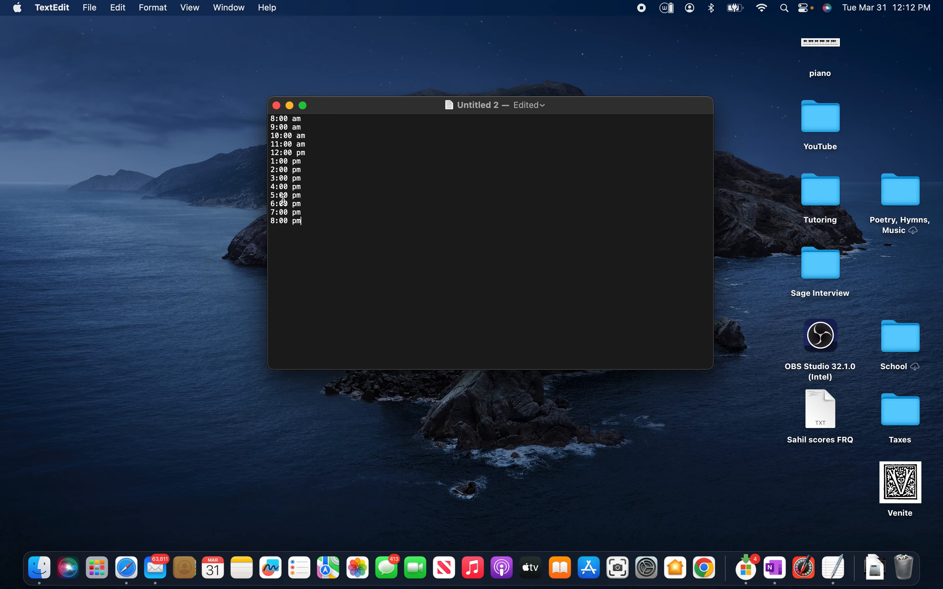
{"action": "key", "text": "super+a"}
{"action": "key", "text": "super+c"}
{"action": "key", "text": "ctrl+Right"}
{"action": "key", "text": "ctrl+Right"}
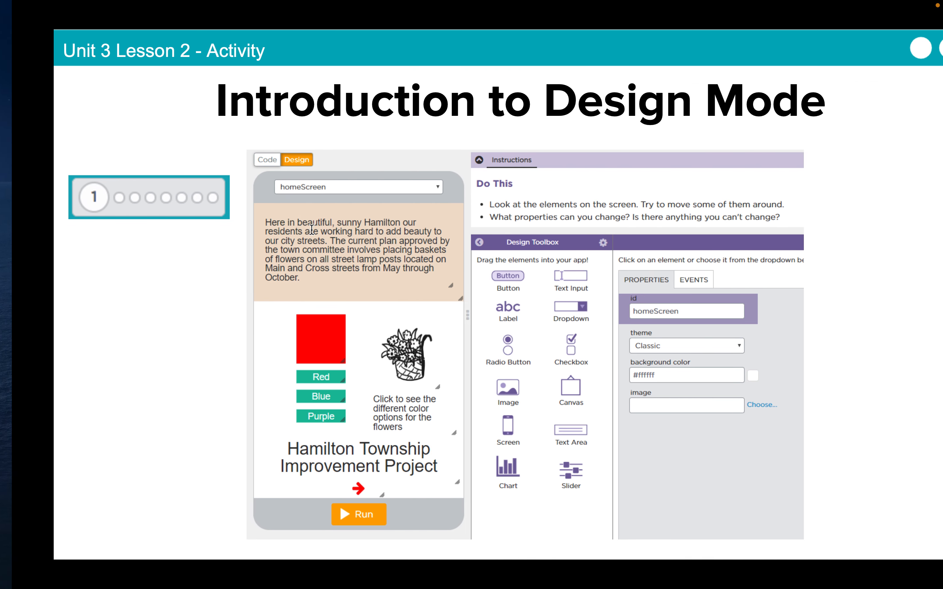
{"action": "key", "text": "super+a"}
{"action": "key", "text": "super+v"}
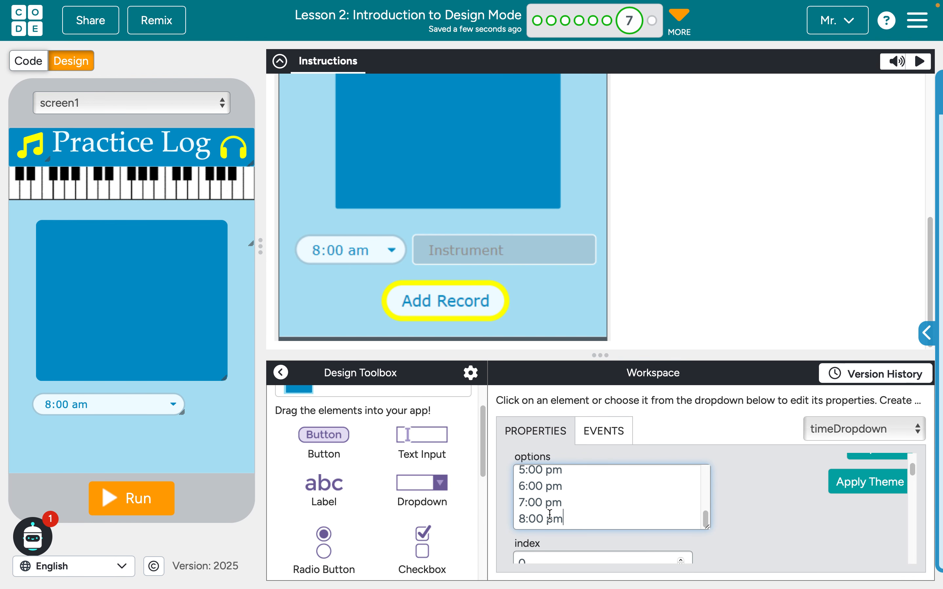
Run the app, try out the time dropdown in the preview, and reset the app
{"action": "left_click", "coordinate": [773, 534]}
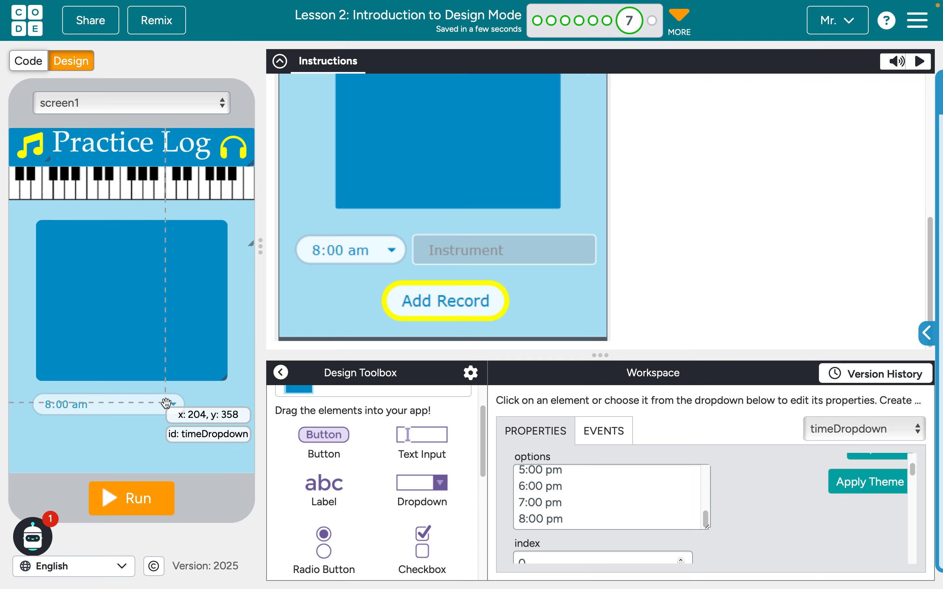
{"action": "left_click", "coordinate": [130, 498]}
{"action": "left_click", "coordinate": [172, 409]}
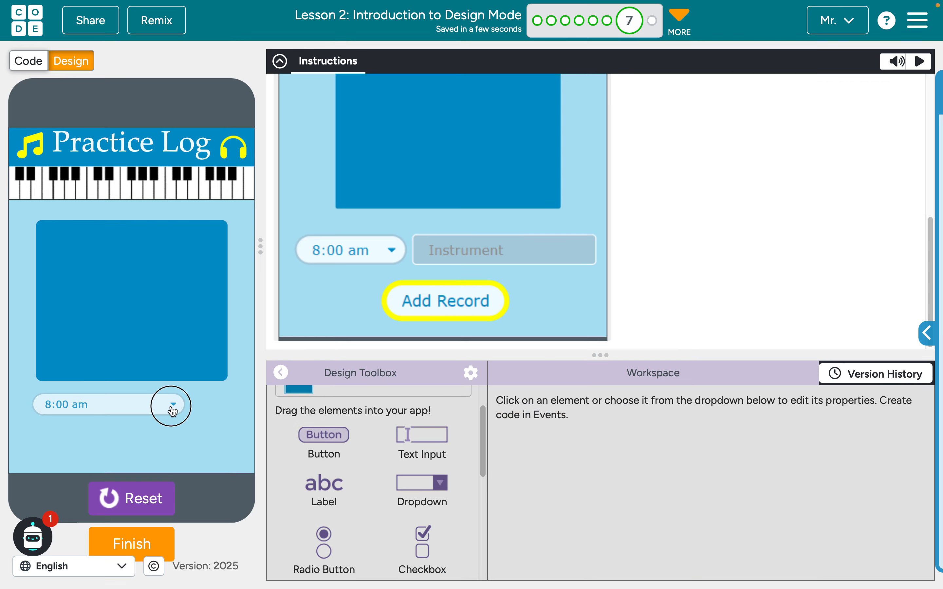
{"action": "left_click", "coordinate": [217, 482]}
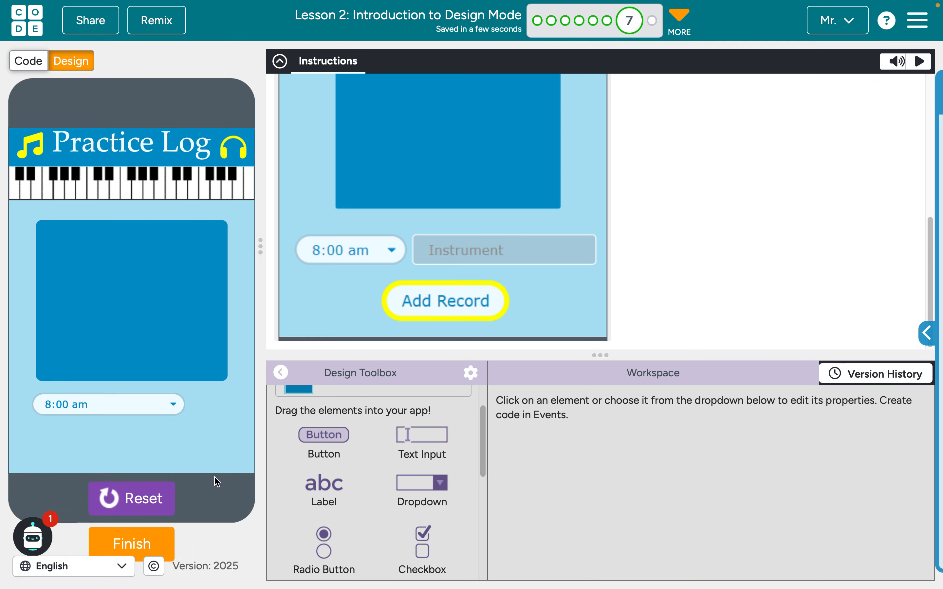
{"action": "left_click", "coordinate": [123, 506]}
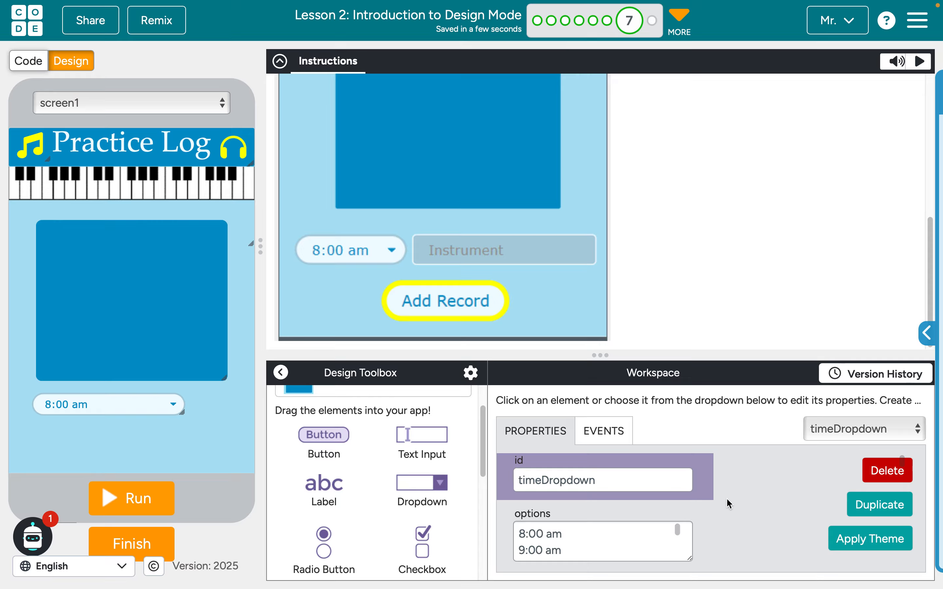
Narrow the time dropdown, make it taller, and place it at the left edge below the log area
{"action": "scroll", "coordinate": [726, 498], "scroll_direction": "down", "scroll_amount": 1}
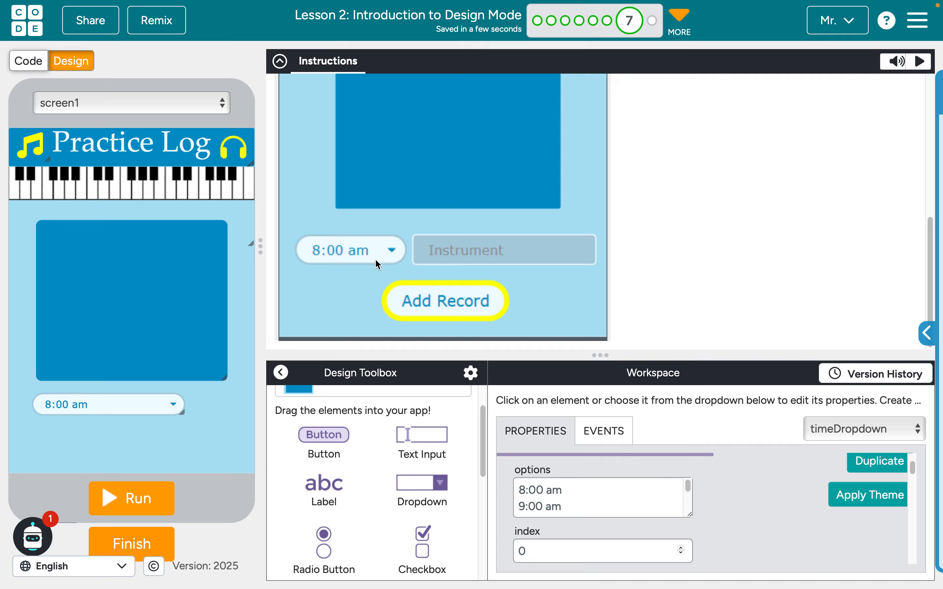
{"action": "left_click_drag", "start_coordinate": [182, 413], "coordinate": [51, 405]}
{"action": "left_click", "coordinate": [126, 453]}
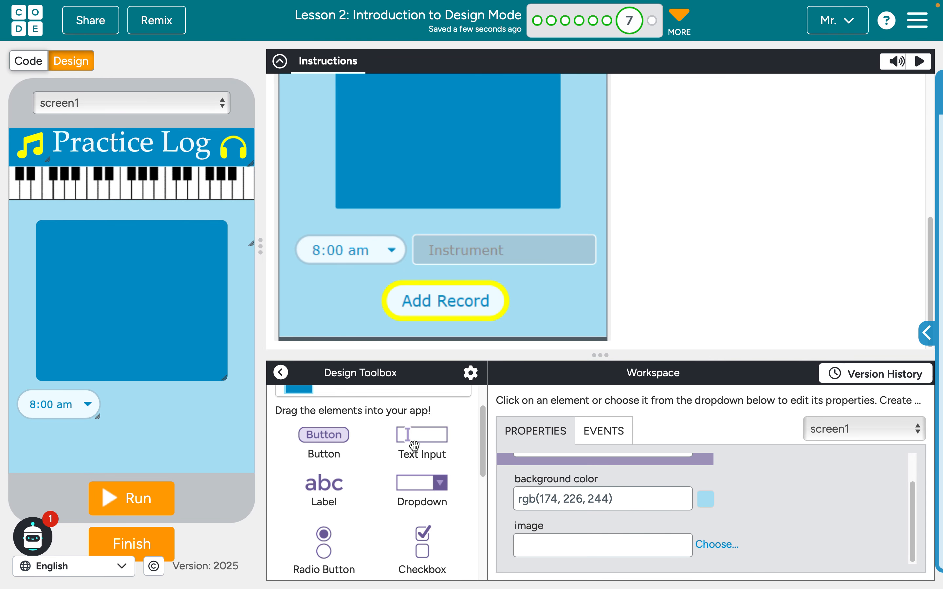
Add a text input, narrow it to 170 px and align it to the right of the time dropdown
{"action": "left_click_drag", "start_coordinate": [416, 442], "coordinate": [151, 440]}
{"action": "left_click_drag", "start_coordinate": [223, 446], "coordinate": [197, 449]}
{"action": "left_click_drag", "start_coordinate": [135, 436], "coordinate": [169, 409]}
{"action": "left_click_drag", "start_coordinate": [168, 409], "coordinate": [168, 408]}
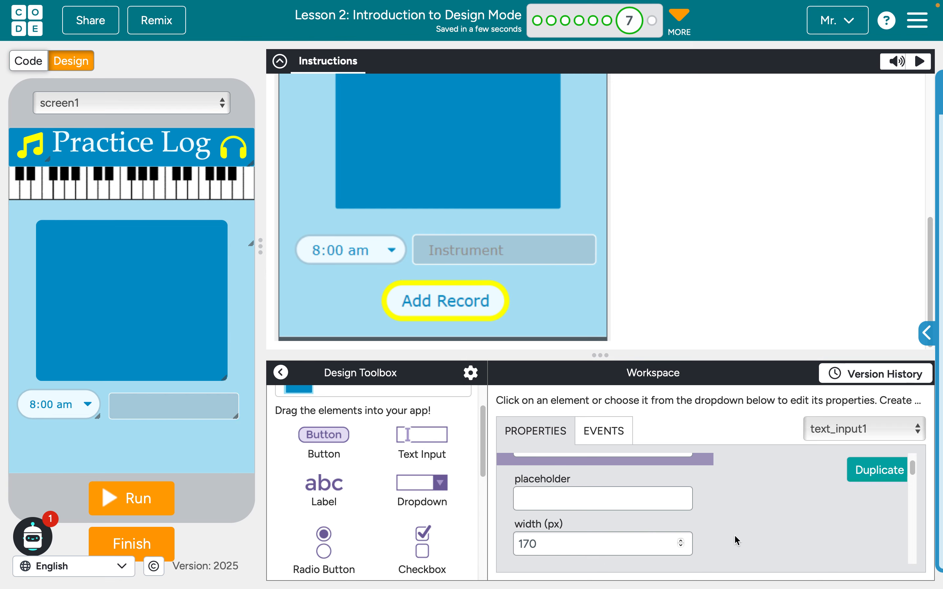
Set the text input's placeholder to "Instrument"
{"action": "left_click", "coordinate": [601, 496]}
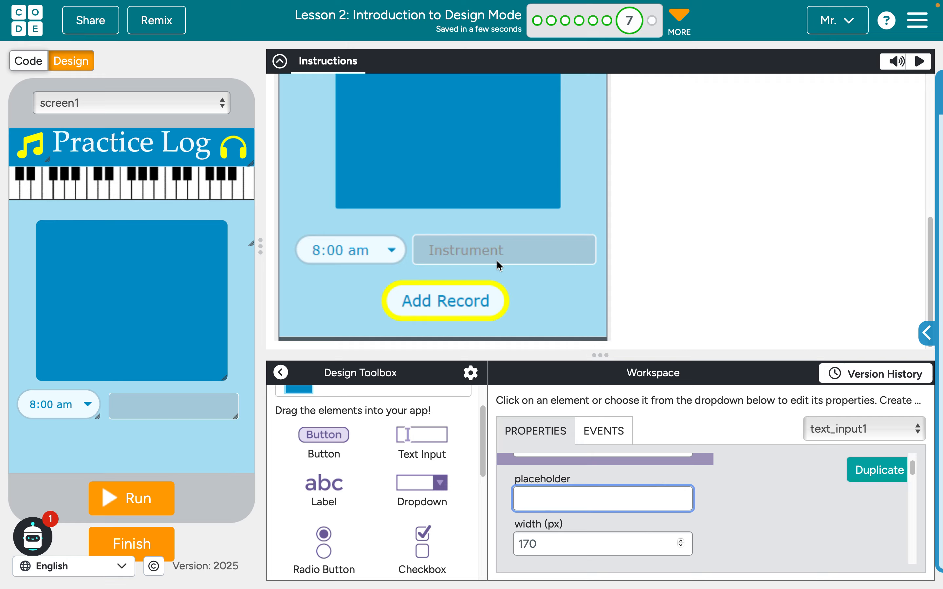
{"action": "type", "text": "Instrument"}
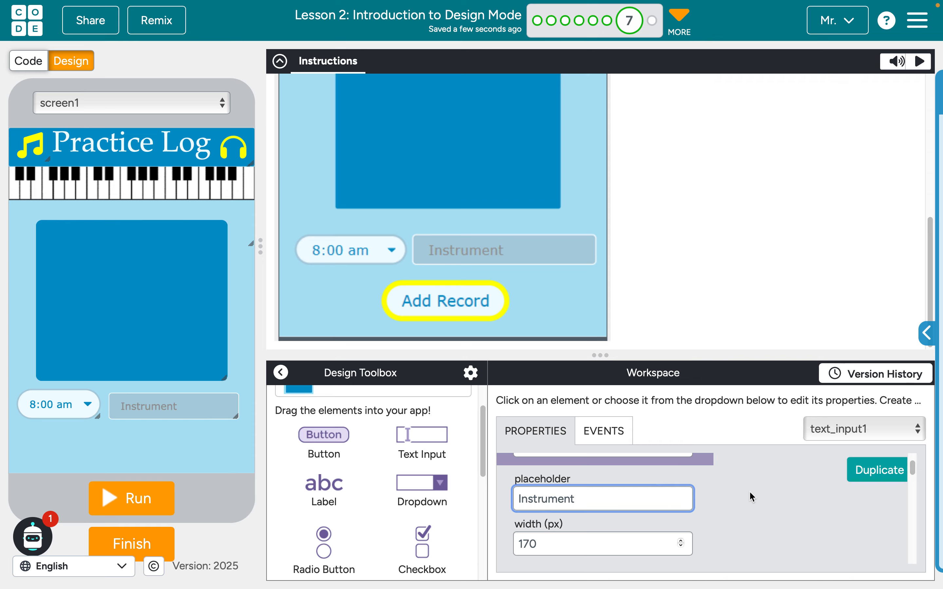
Set the text input's id to "instrumentInput"
{"action": "scroll", "coordinate": [745, 514], "scroll_direction": "up", "scroll_amount": 2}
{"action": "left_click", "coordinate": [619, 478]}
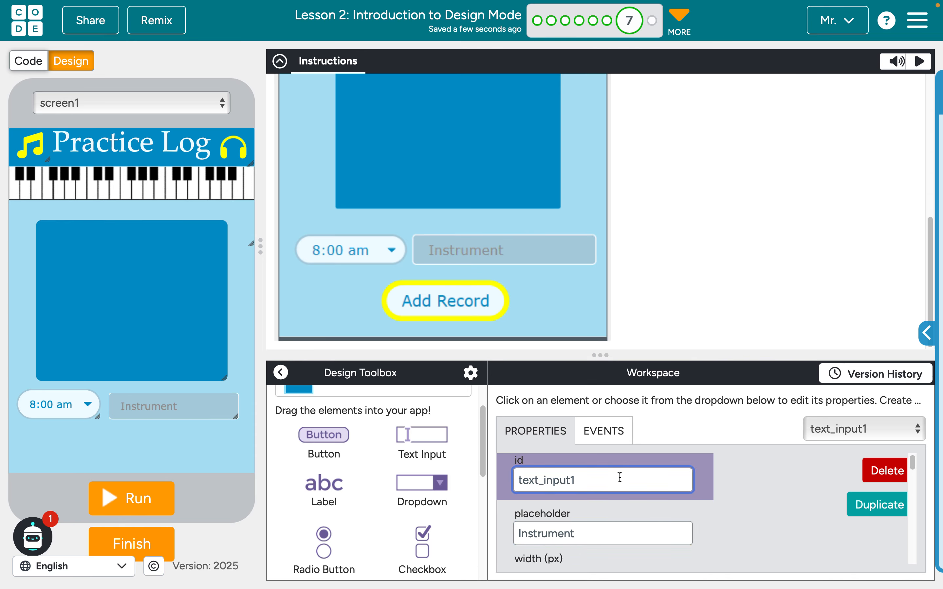
{"action": "double_click", "coordinate": [619, 477]}
{"action": "type", "text": "instrument"}
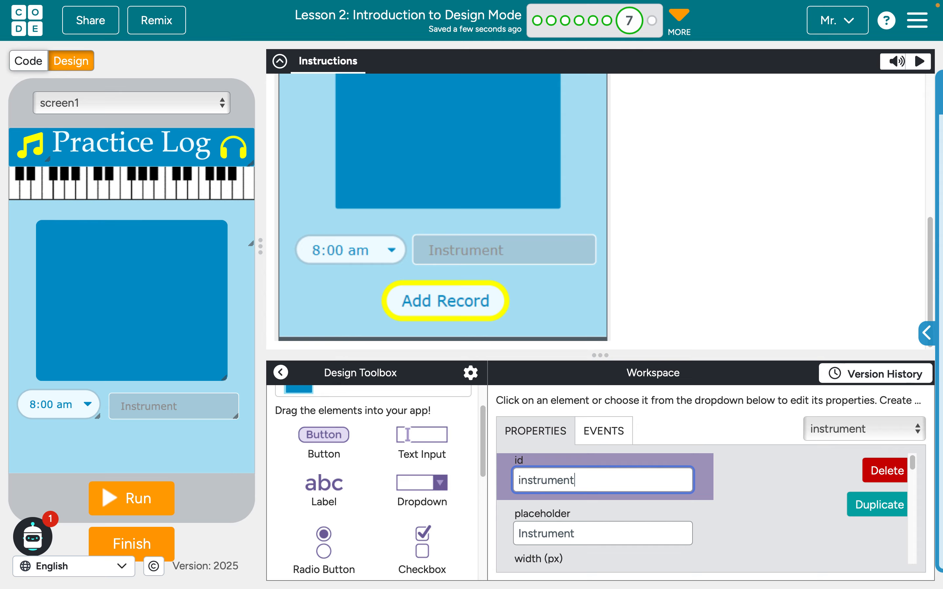
{"action": "type", "text": "Input"}
{"action": "left_click", "coordinate": [739, 503]}
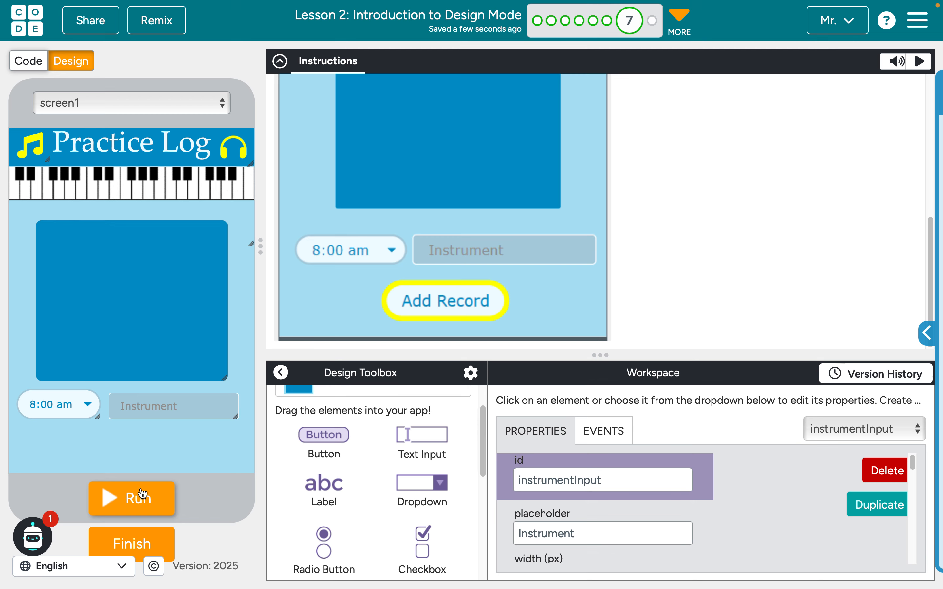
Add a button below the dropdown and text input and set its id to "addButton"
{"action": "scroll", "coordinate": [397, 498], "scroll_direction": "down", "scroll_amount": 3}
{"action": "scroll", "coordinate": [398, 498], "scroll_direction": "down", "scroll_amount": 3}
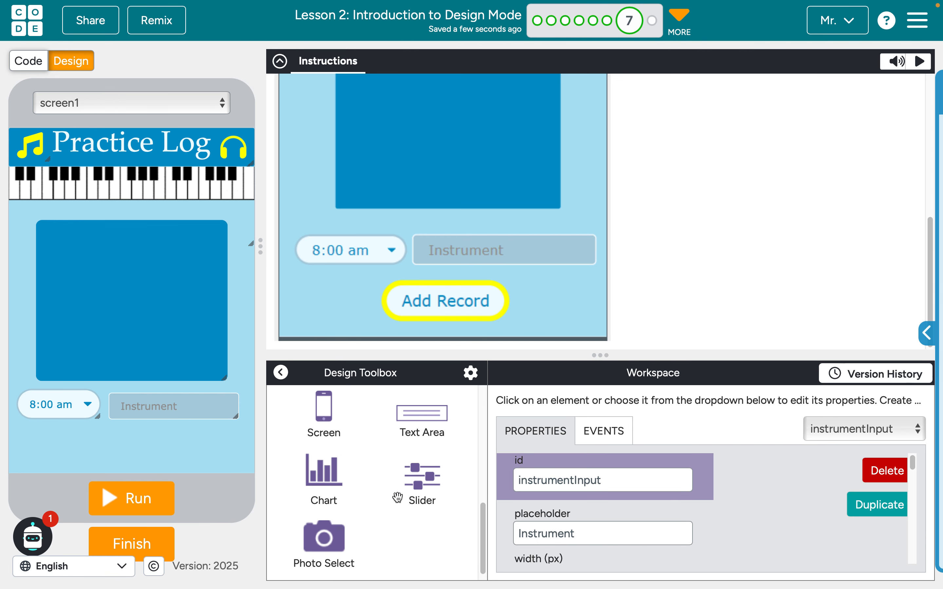
{"action": "scroll", "coordinate": [398, 497], "scroll_direction": "up", "scroll_amount": 2}
{"action": "scroll", "coordinate": [398, 497], "scroll_direction": "up", "scroll_amount": 5}
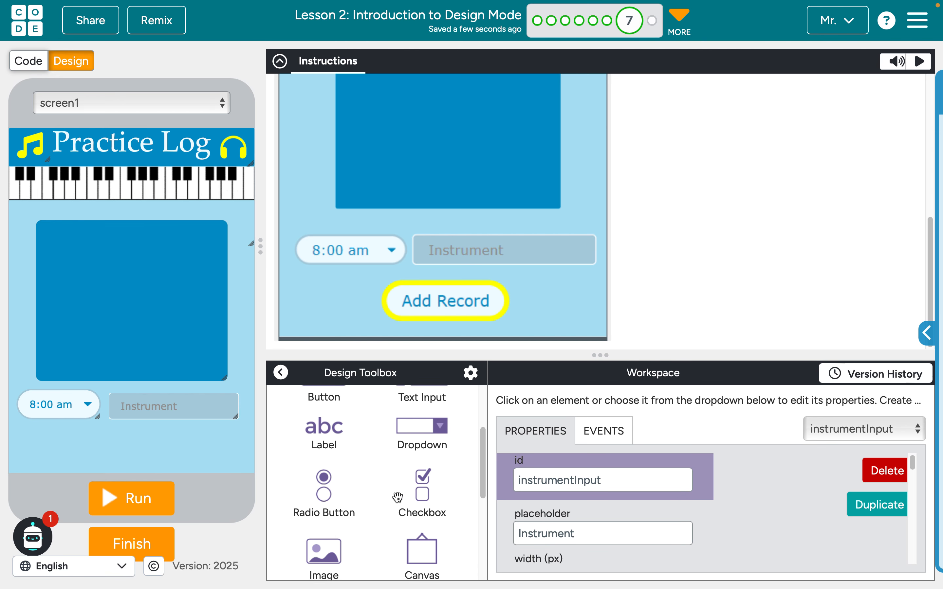
{"action": "left_click_drag", "start_coordinate": [277, 489], "coordinate": [117, 447]}
{"action": "left_click", "coordinate": [611, 480]}
{"action": "double_click", "coordinate": [611, 480]}
{"action": "type", "text": "addButton"}
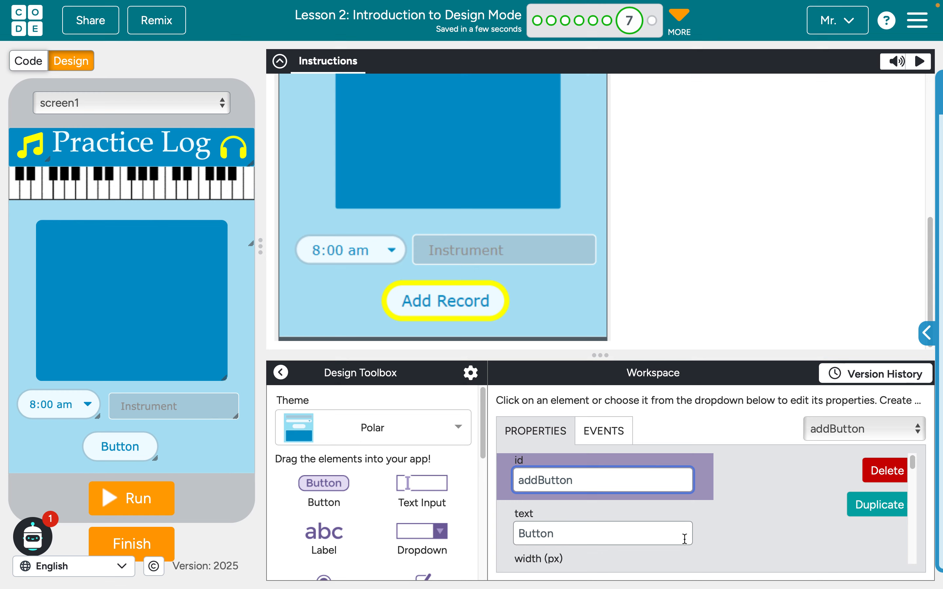
Set the new button's text to "Add Record"
{"action": "scroll", "coordinate": [684, 539], "scroll_direction": "down", "scroll_amount": 2}
{"action": "double_click", "coordinate": [536, 465]}
{"action": "type", "text": "Add Record"}
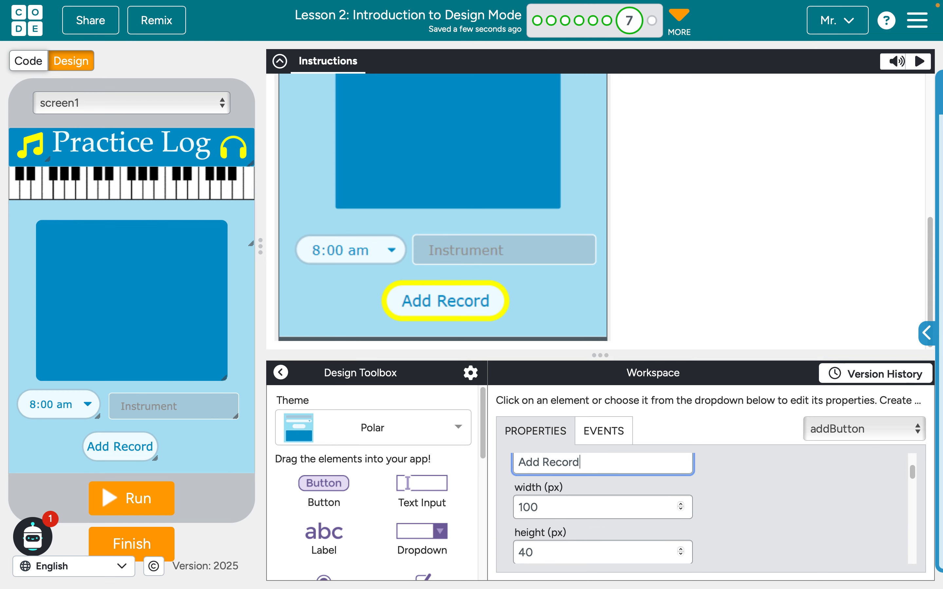
Set the Add Record button's border color to yellow
{"action": "scroll", "coordinate": [743, 524], "scroll_direction": "down", "scroll_amount": 2}
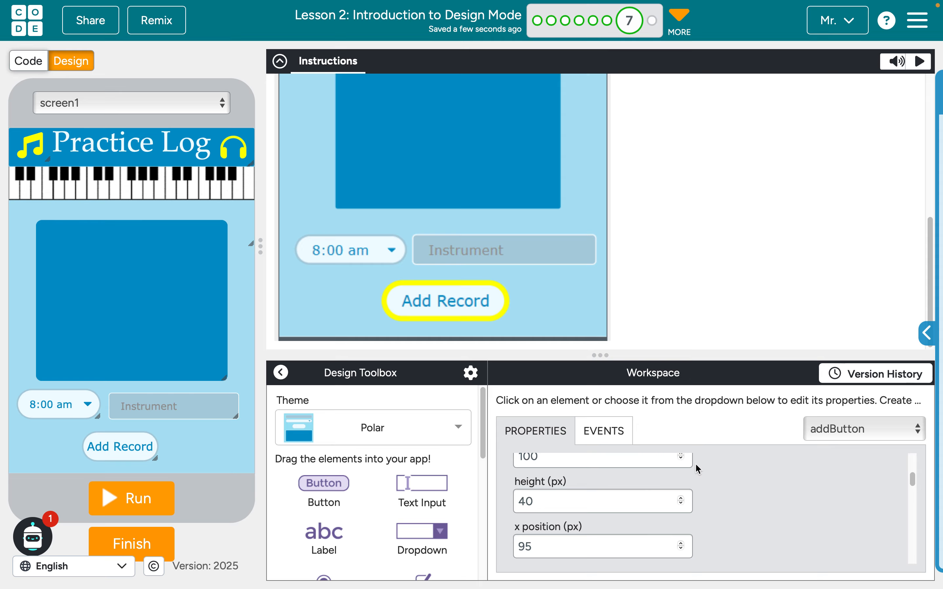
{"action": "scroll", "coordinate": [709, 519], "scroll_direction": "down", "scroll_amount": 3}
{"action": "scroll", "coordinate": [709, 522], "scroll_direction": "down", "scroll_amount": 1}
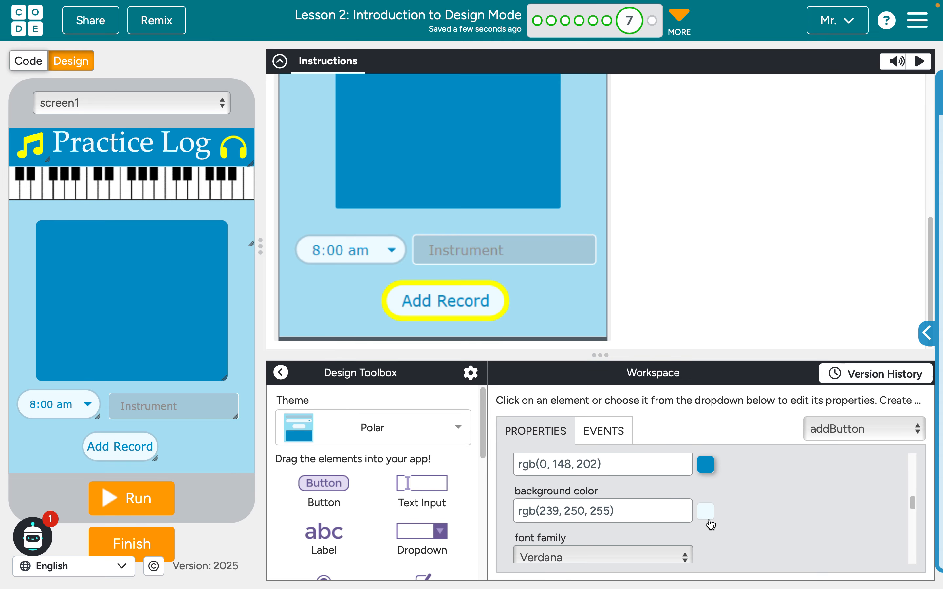
{"action": "scroll", "coordinate": [711, 524], "scroll_direction": "down", "scroll_amount": 4}
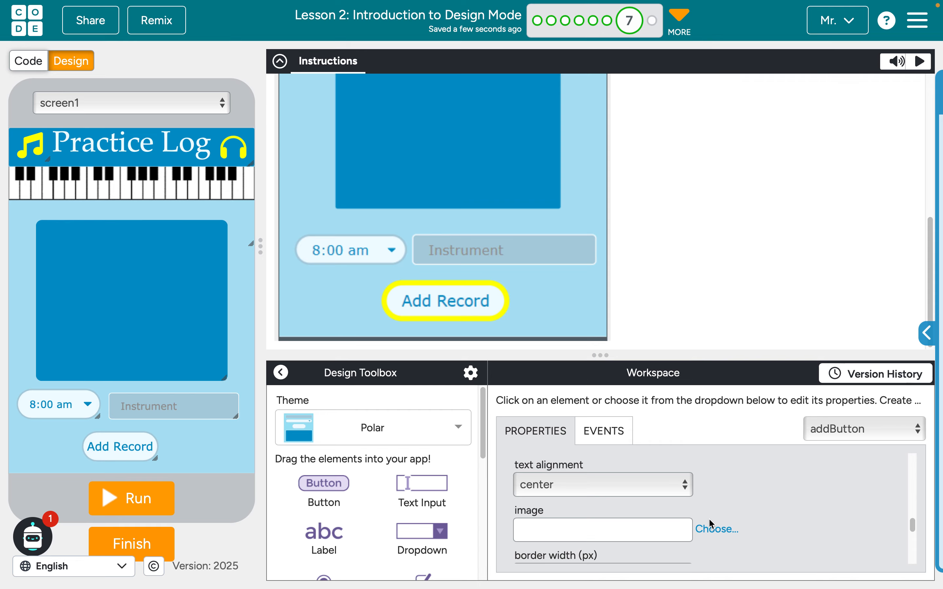
{"action": "scroll", "coordinate": [709, 518], "scroll_direction": "down", "scroll_amount": 1}
{"action": "triple_click", "coordinate": [649, 520]}
{"action": "type", "text": "yellow"}
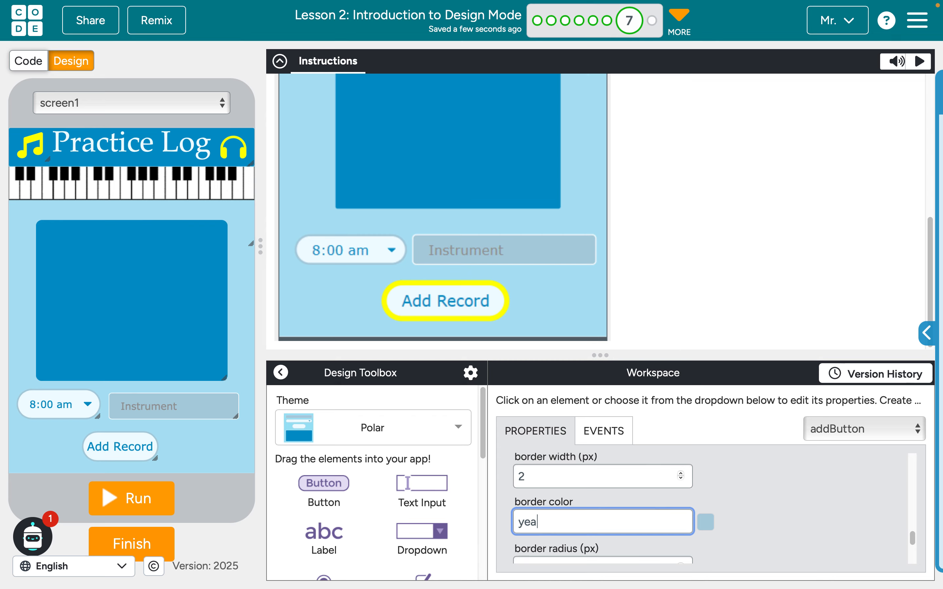
{"action": "left_click", "coordinate": [781, 528]}
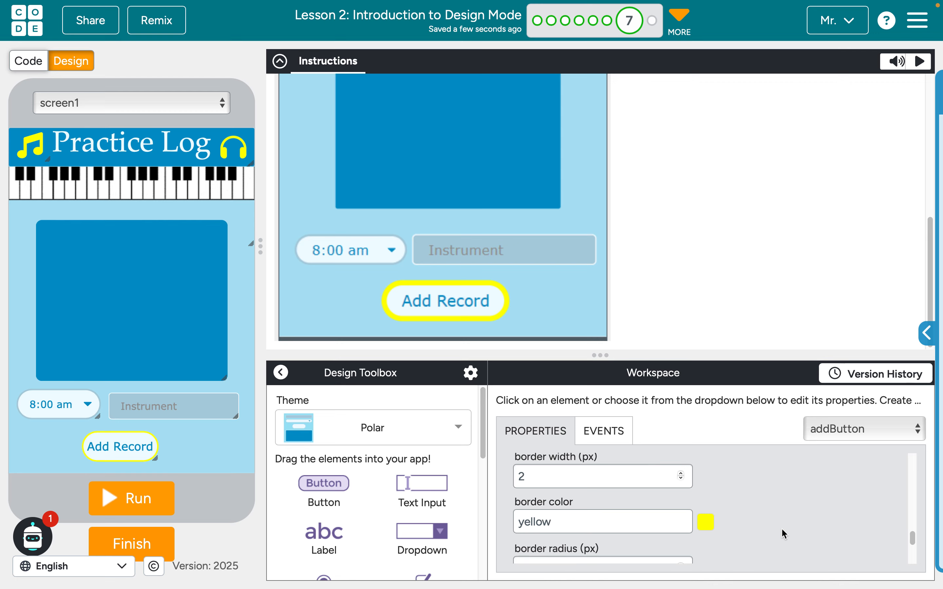
Set the Add Record button's border width to 4 px, then enlarge it and centre it below the input row
{"action": "scroll", "coordinate": [616, 553], "scroll_direction": "down", "scroll_amount": 3}
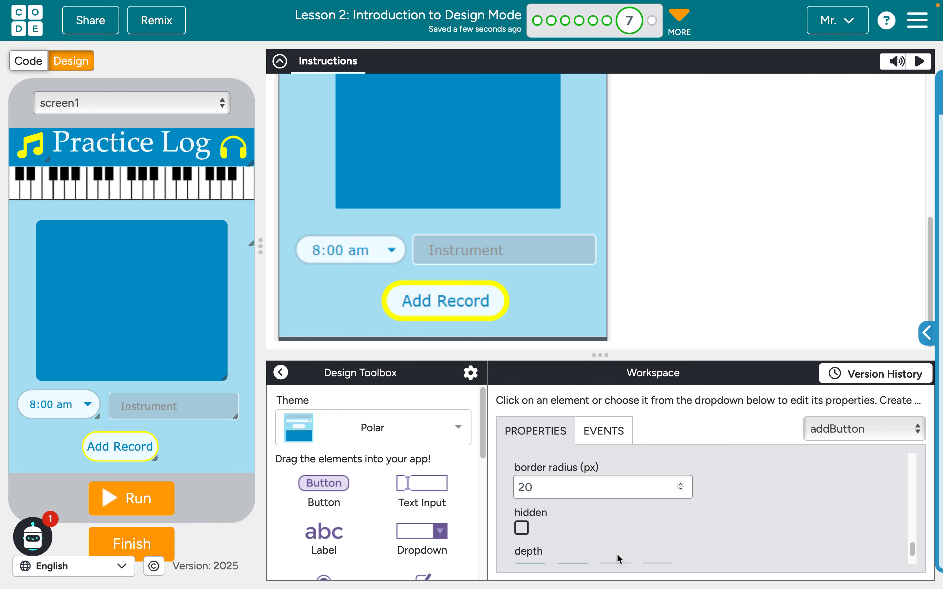
{"action": "scroll", "coordinate": [616, 553], "scroll_direction": "up", "scroll_amount": 4}
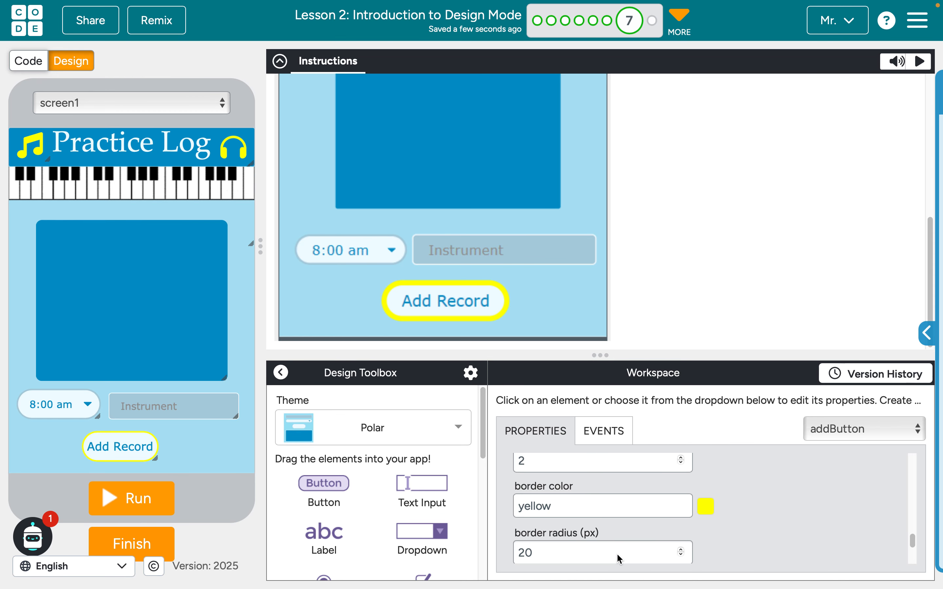
{"action": "left_click", "coordinate": [682, 505]}
{"action": "left_click", "coordinate": [682, 505]}
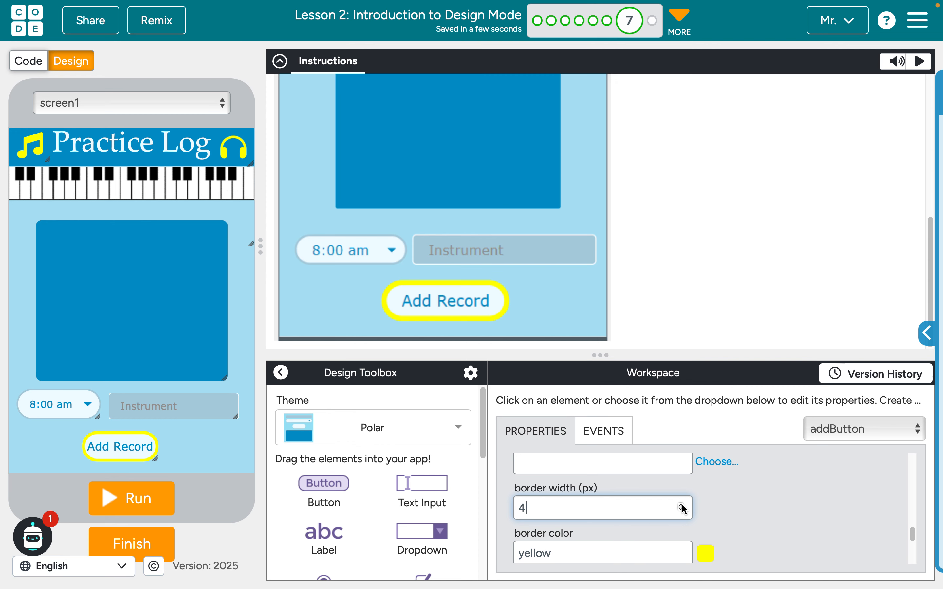
{"action": "mouse_move", "coordinate": [145, 462]}
{"action": "left_mouse_down"}
{"action": "mouse_move", "coordinate": [172, 461]}
{"action": "mouse_move", "coordinate": [137, 447]}
{"action": "mouse_move", "coordinate": [150, 447]}
{"action": "left_mouse_up"}
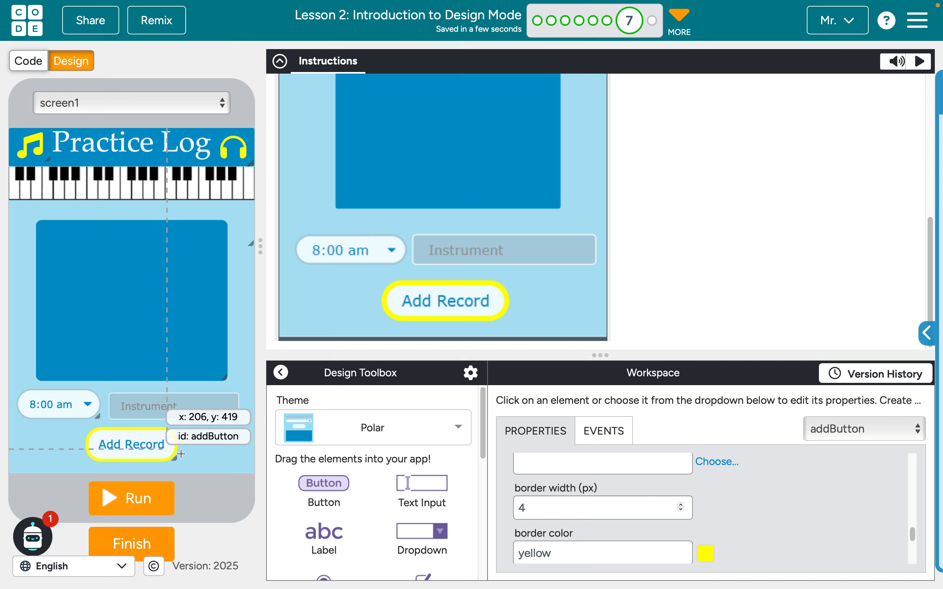
{"action": "left_click", "coordinate": [234, 463]}
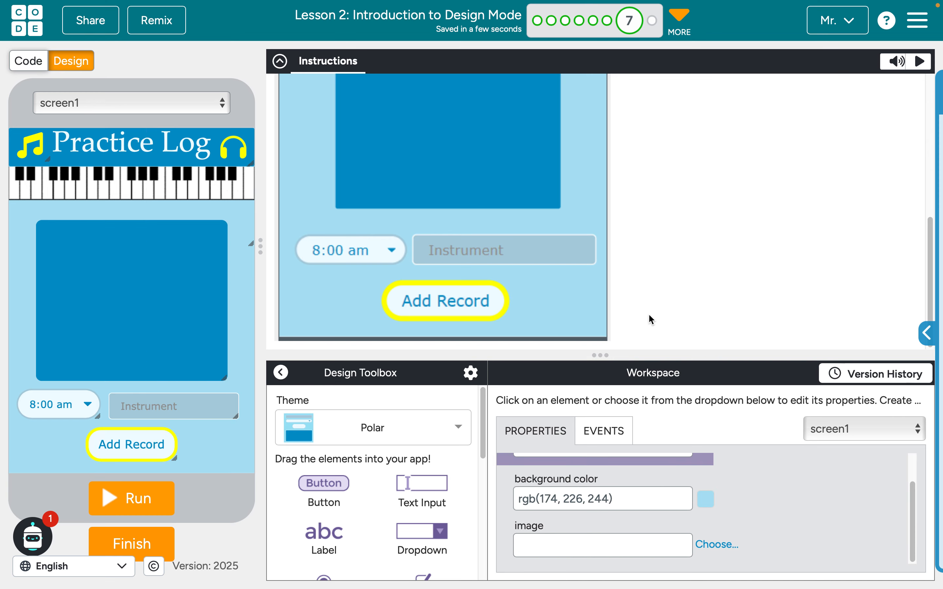
Compare the finished screen with the reference design and check the piano image's id
{"action": "scroll", "coordinate": [649, 313], "scroll_direction": "up", "scroll_amount": 6}
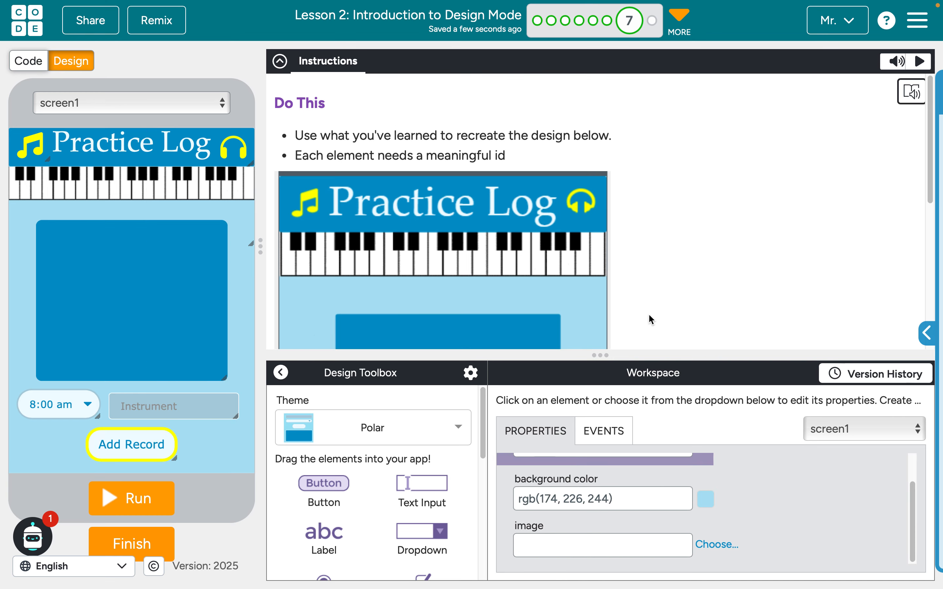
{"action": "scroll", "coordinate": [649, 320], "scroll_direction": "down", "scroll_amount": 5}
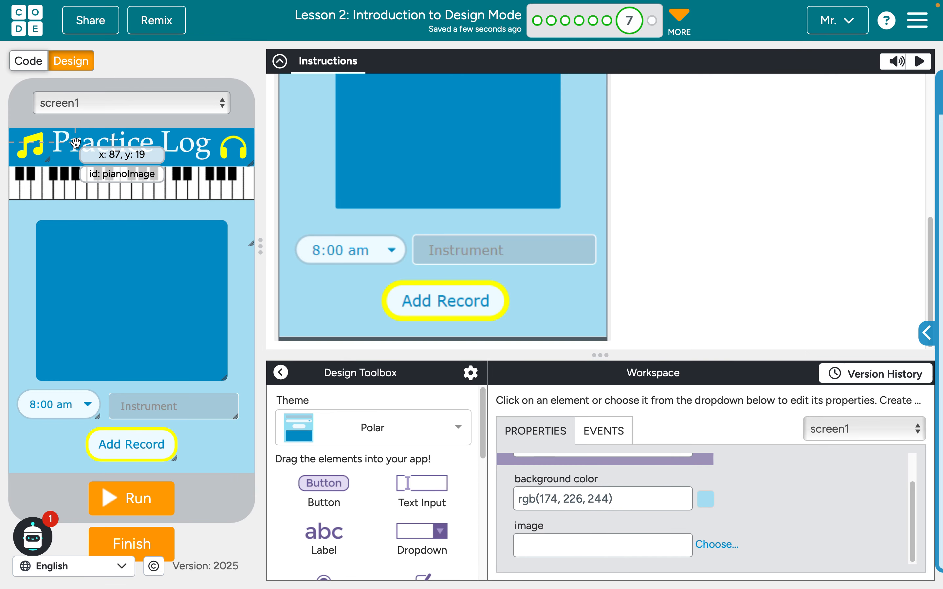
{"action": "left_click", "coordinate": [18, 244]}
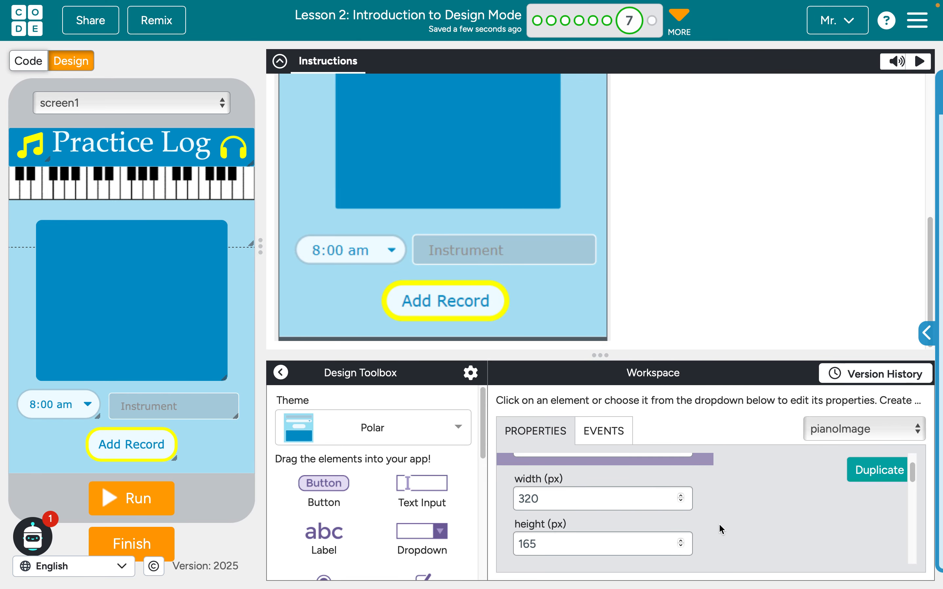
{"action": "scroll", "coordinate": [811, 503], "scroll_direction": "up", "scroll_amount": 2}
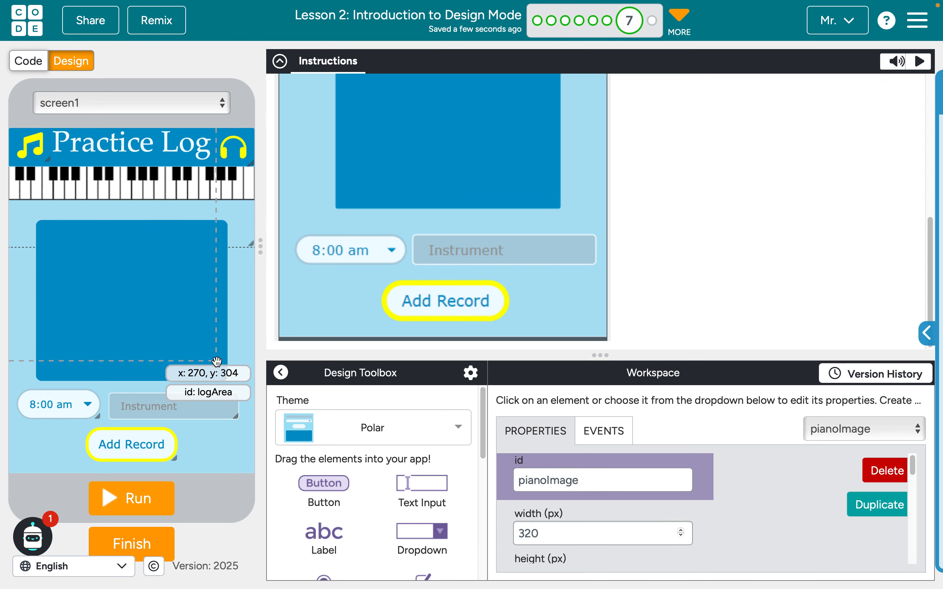
Set the screen's id to "homeScreen" and review the ids of all elements
{"action": "left_click", "coordinate": [867, 428]}
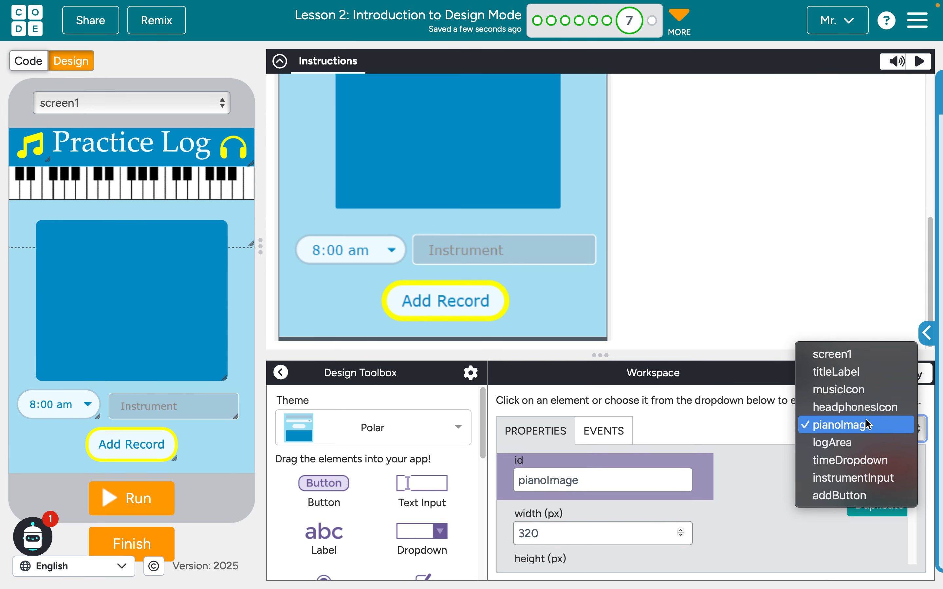
{"action": "left_click", "coordinate": [832, 355]}
{"action": "left_click", "coordinate": [610, 480]}
{"action": "key", "text": "ctrl+a"}
{"action": "type", "text": "homesc"}
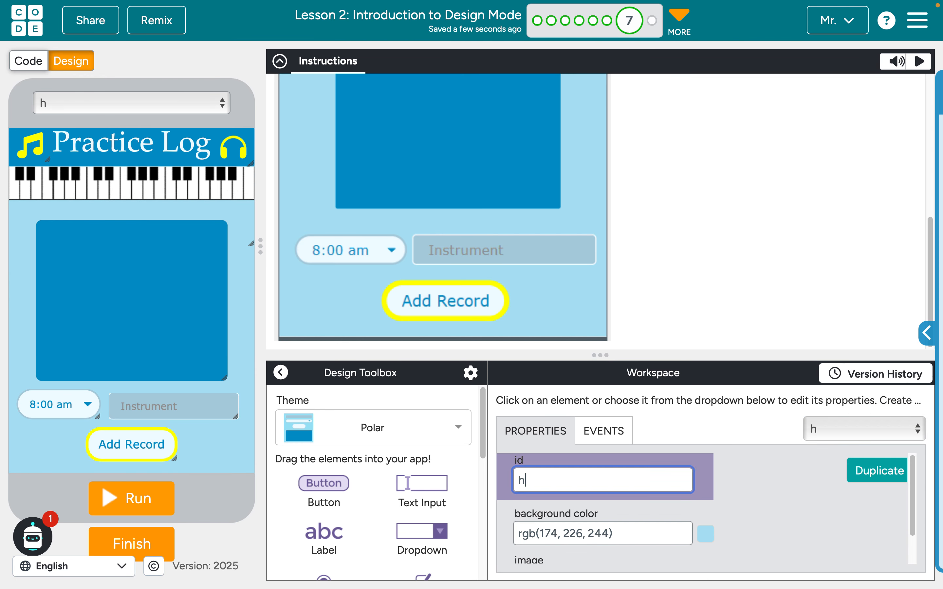
{"action": "key", "text": "BackSpace"}
{"action": "key", "text": "BackSpace"}
{"action": "type", "text": "Screen"}
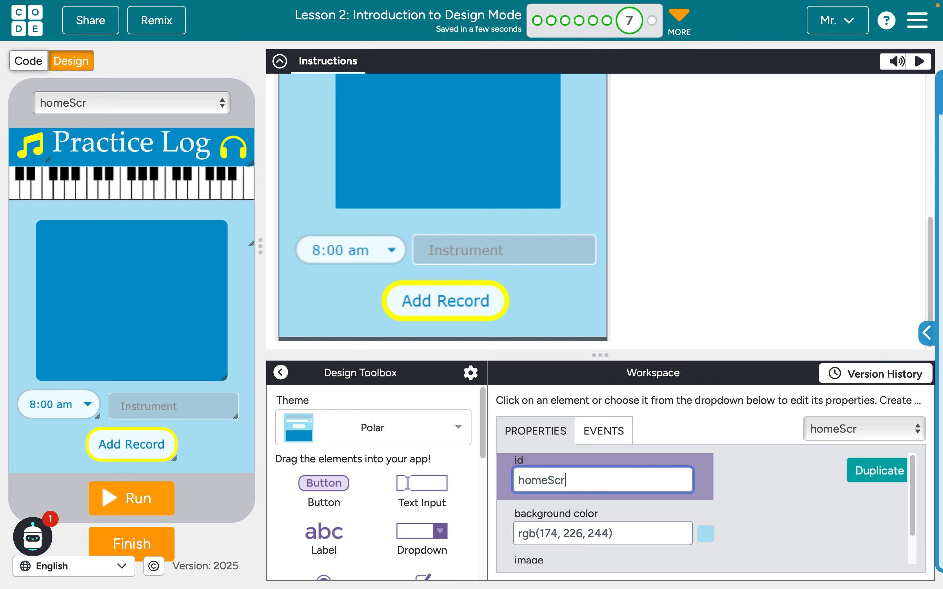
{"action": "left_click", "coordinate": [758, 503]}
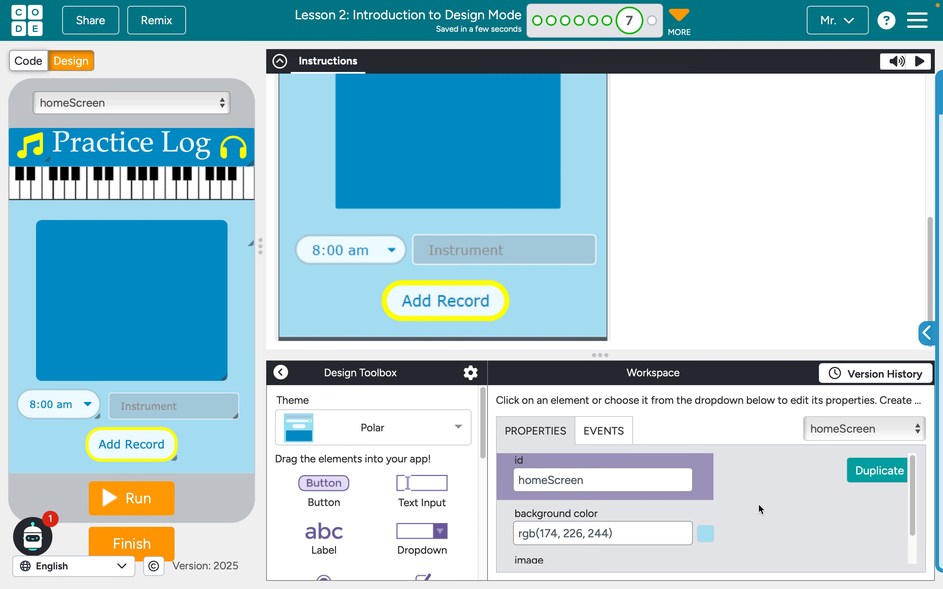
{"action": "left_click", "coordinate": [852, 430]}
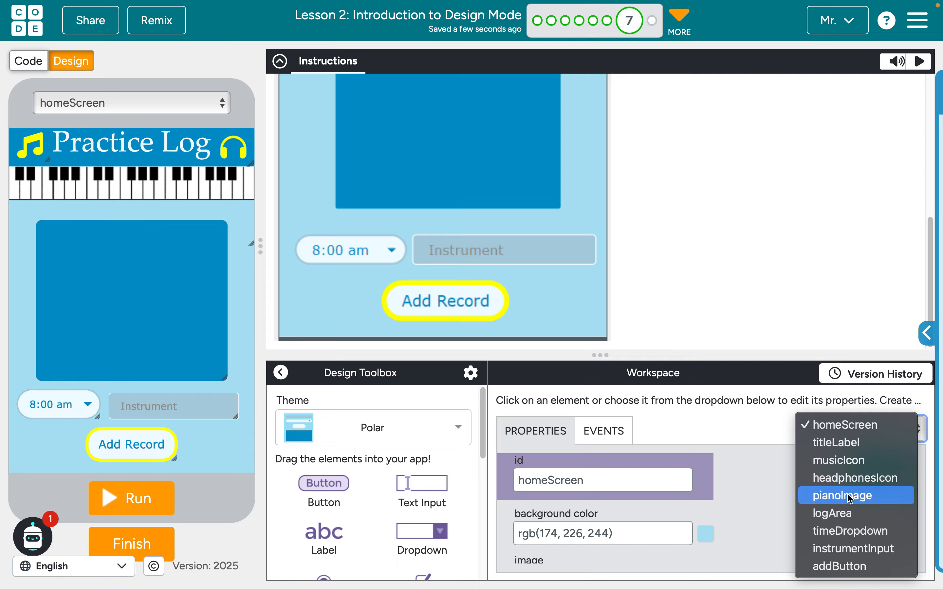
{"action": "left_click", "coordinate": [770, 469]}
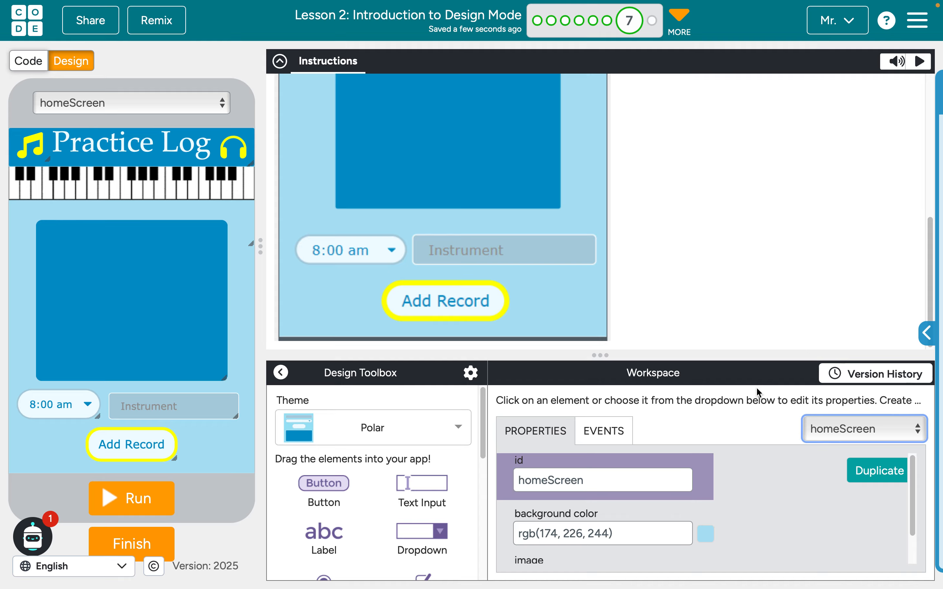